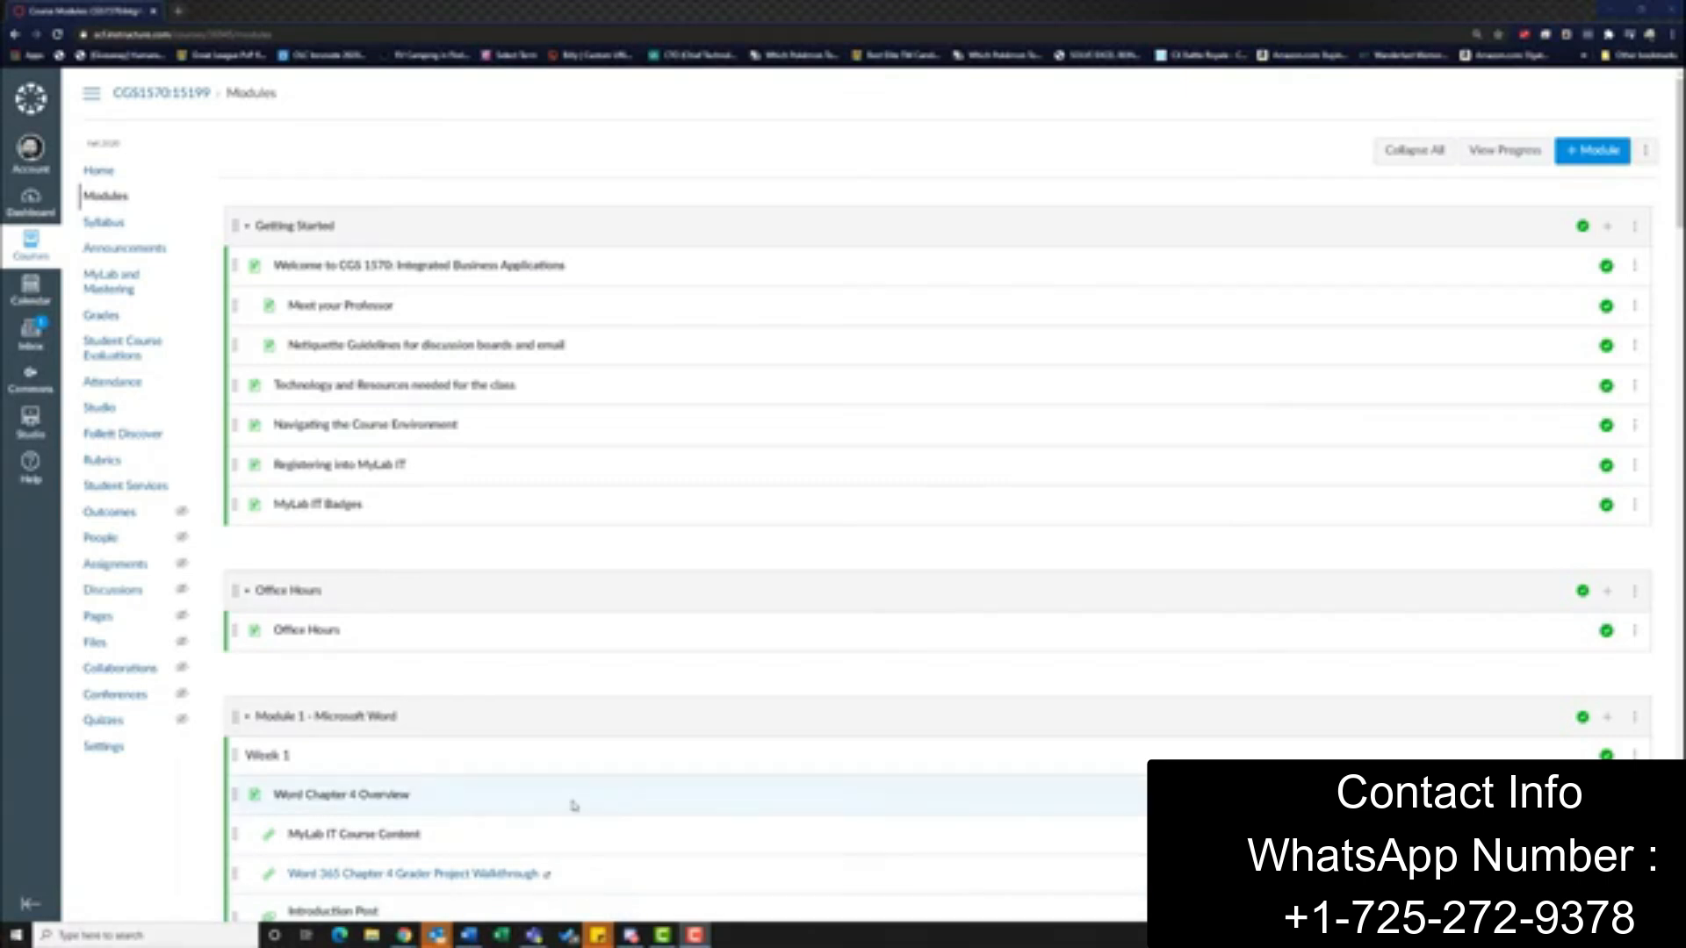
Open the Excel 4G Aquatics (Homework) assignment from the Excel Chapter 4 folder in Module 2's MyLab IT Course Content
scroll(574, 806, down, 20)
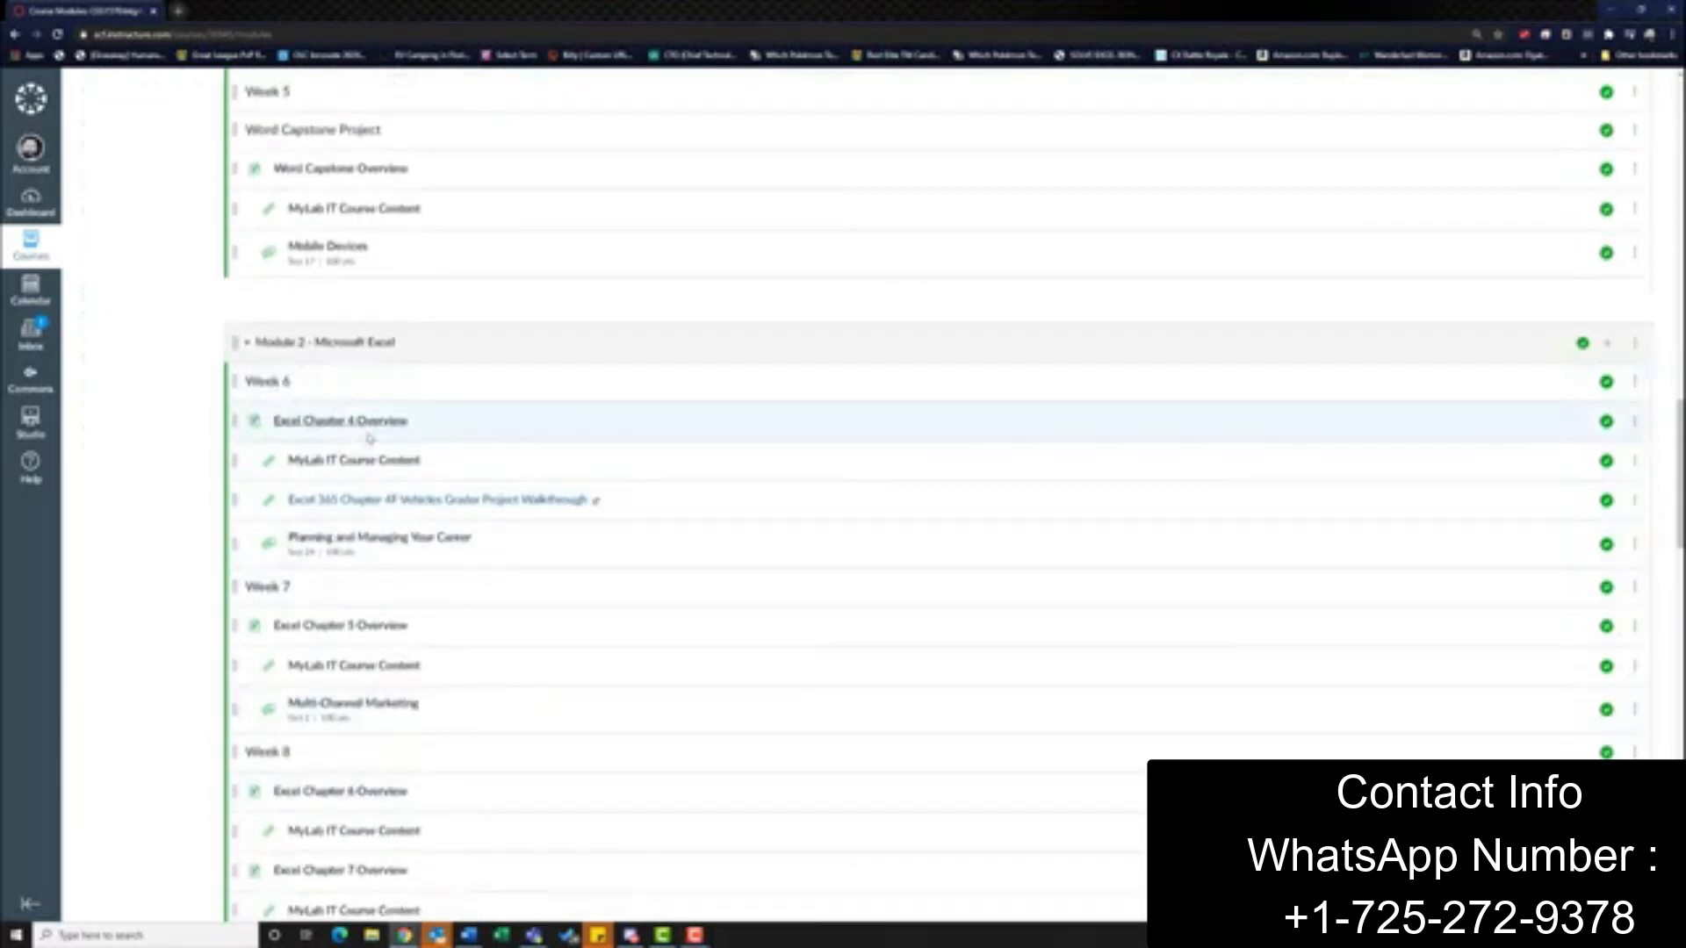
click(334, 460)
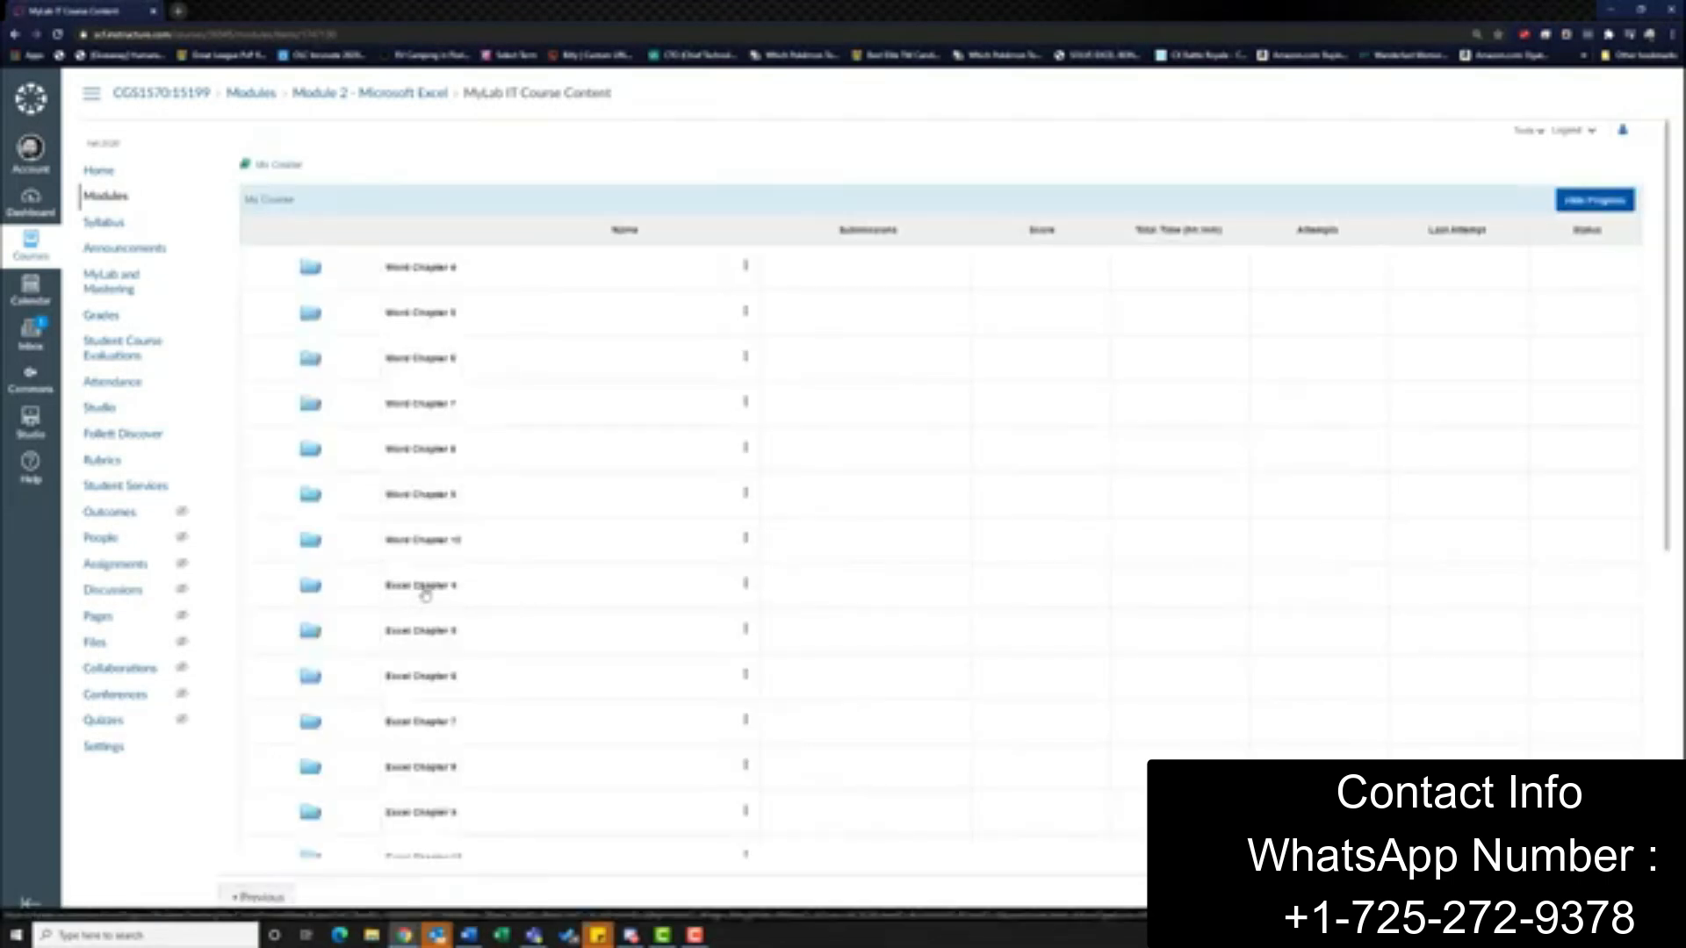
click(439, 588)
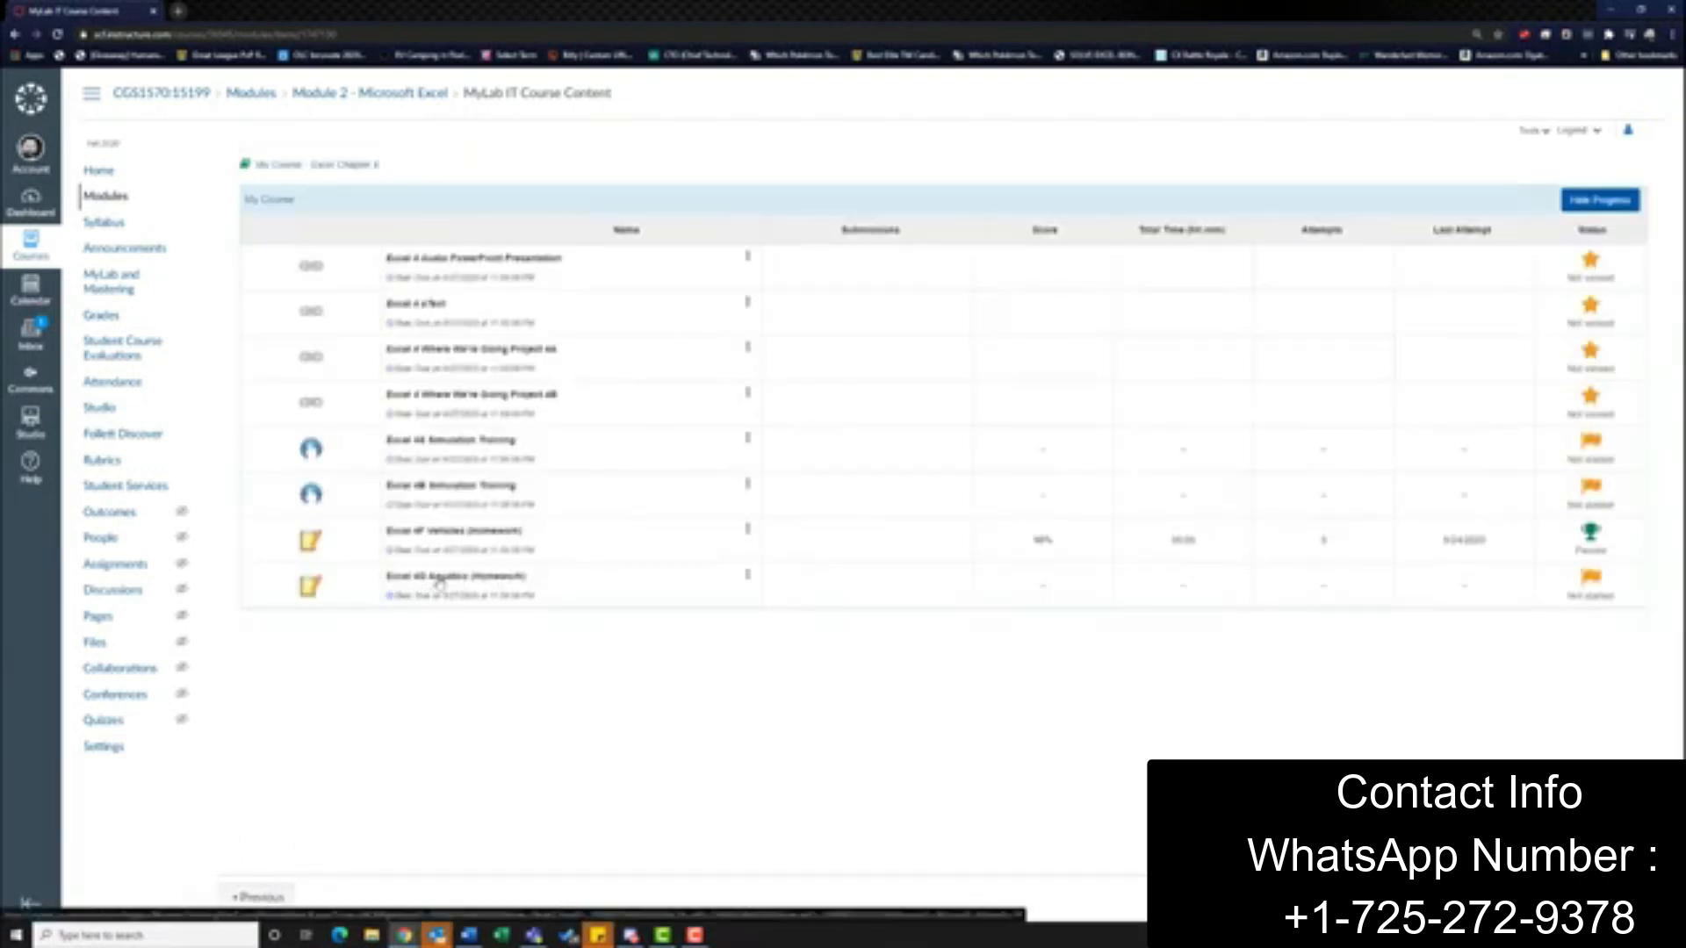
click(439, 580)
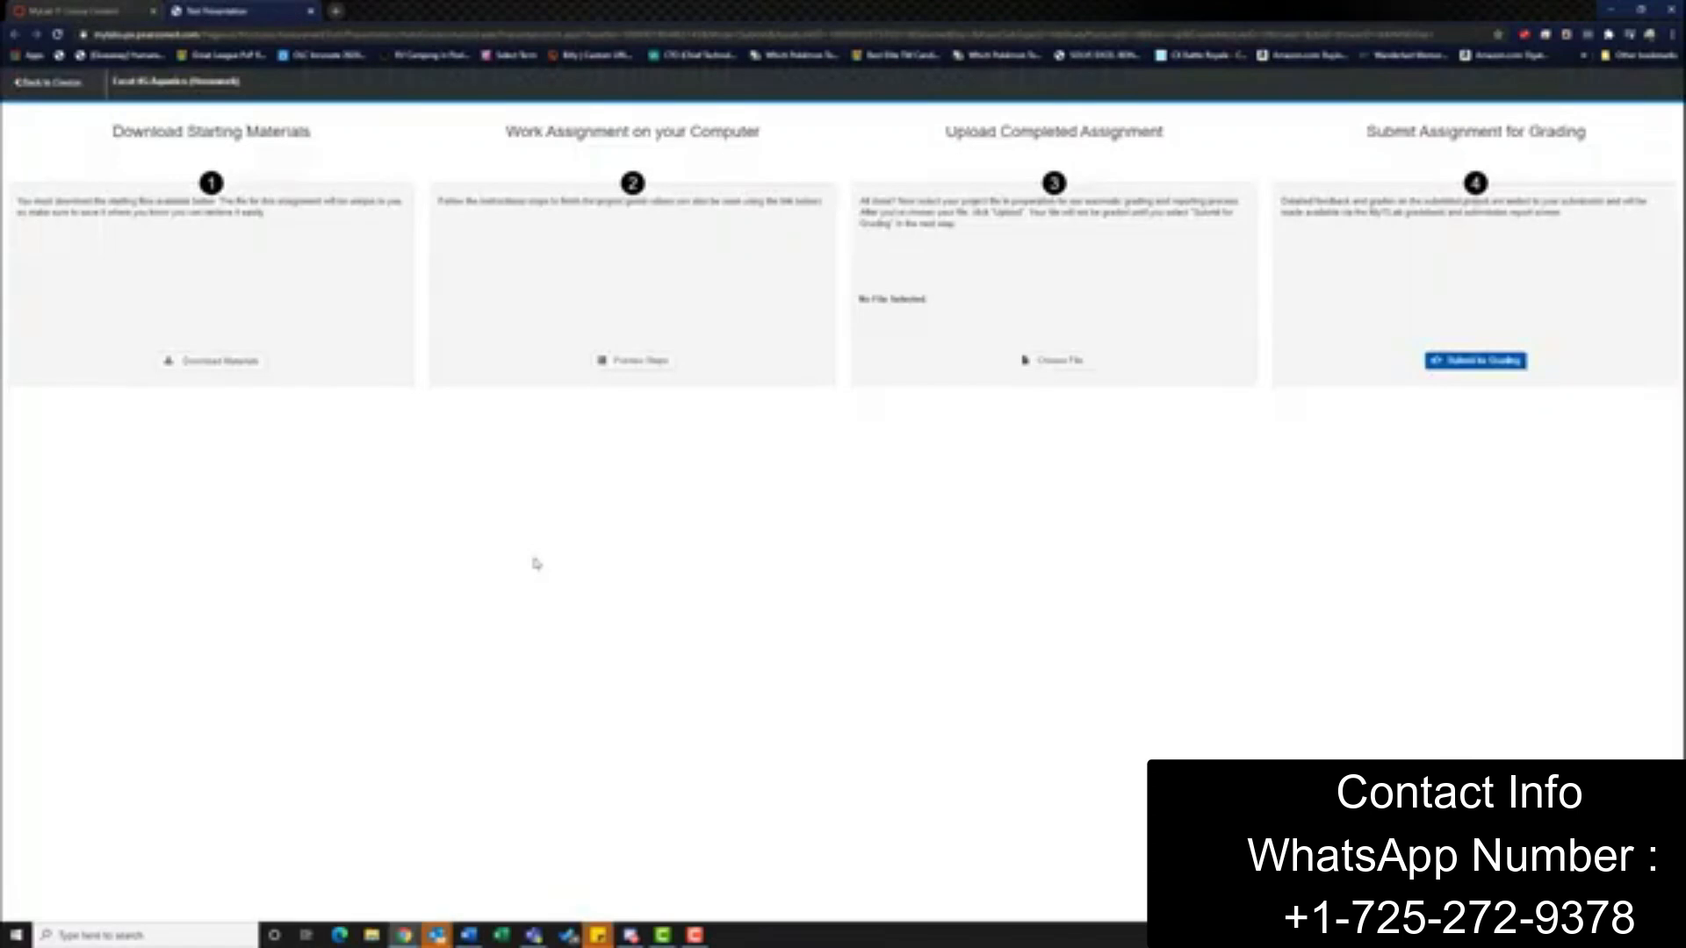
Download each of the five Aquatics starting files and keep the flagged Excel_4G_Pool_Supplies.accdb database
click(237, 361)
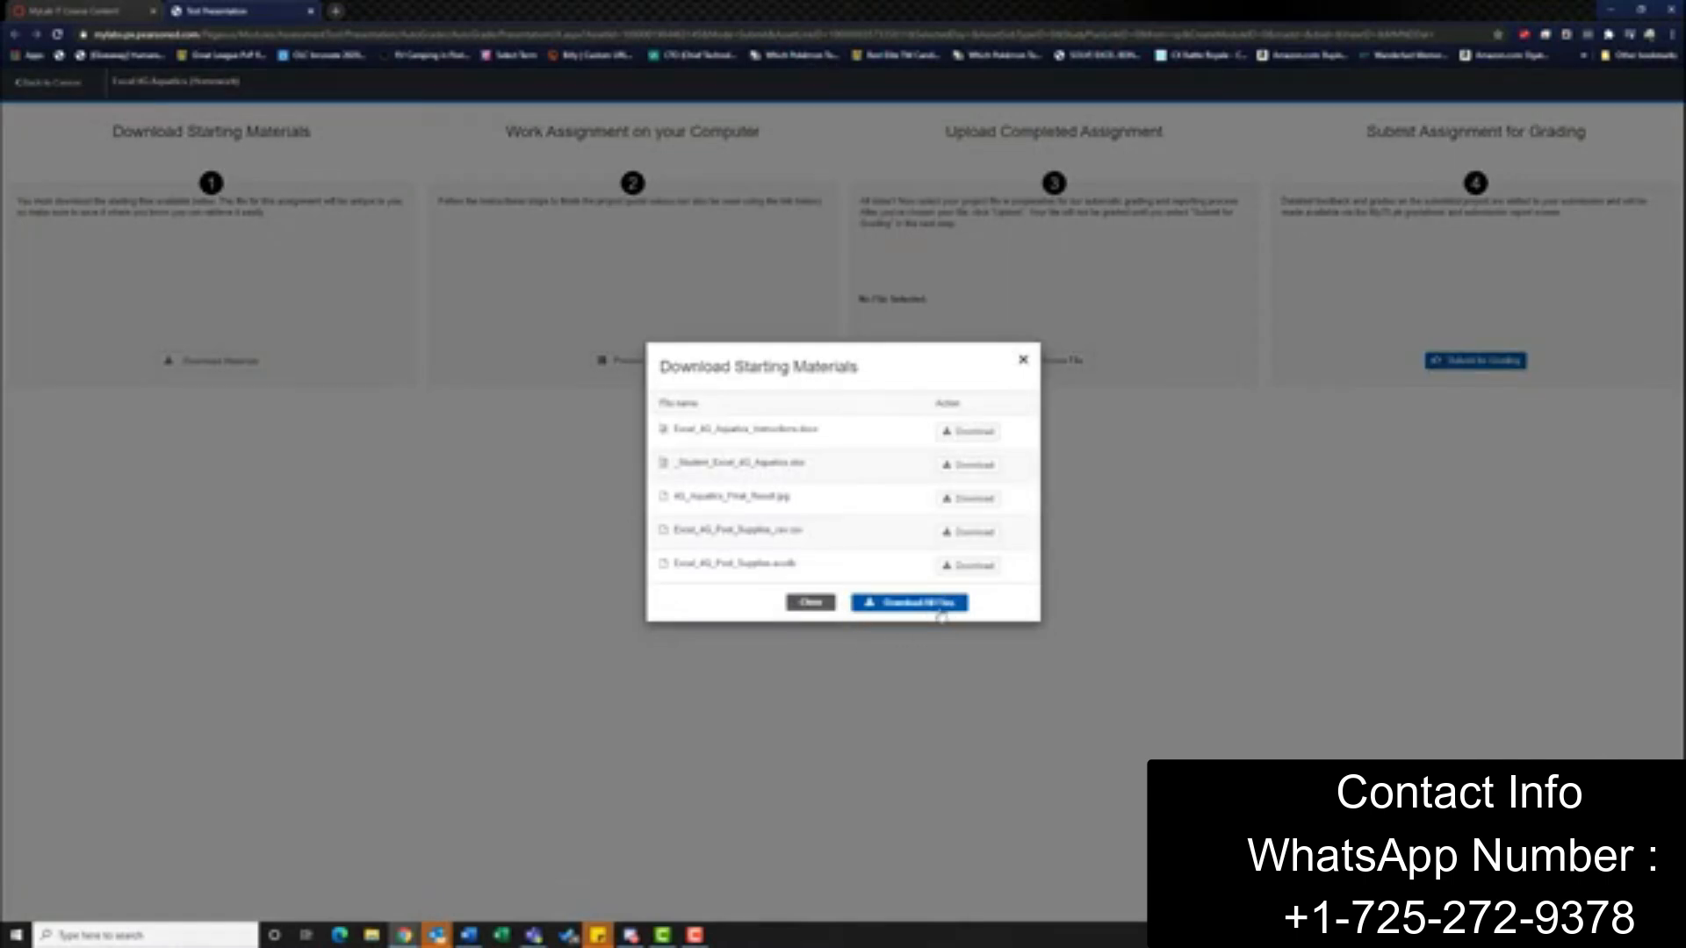
click(970, 430)
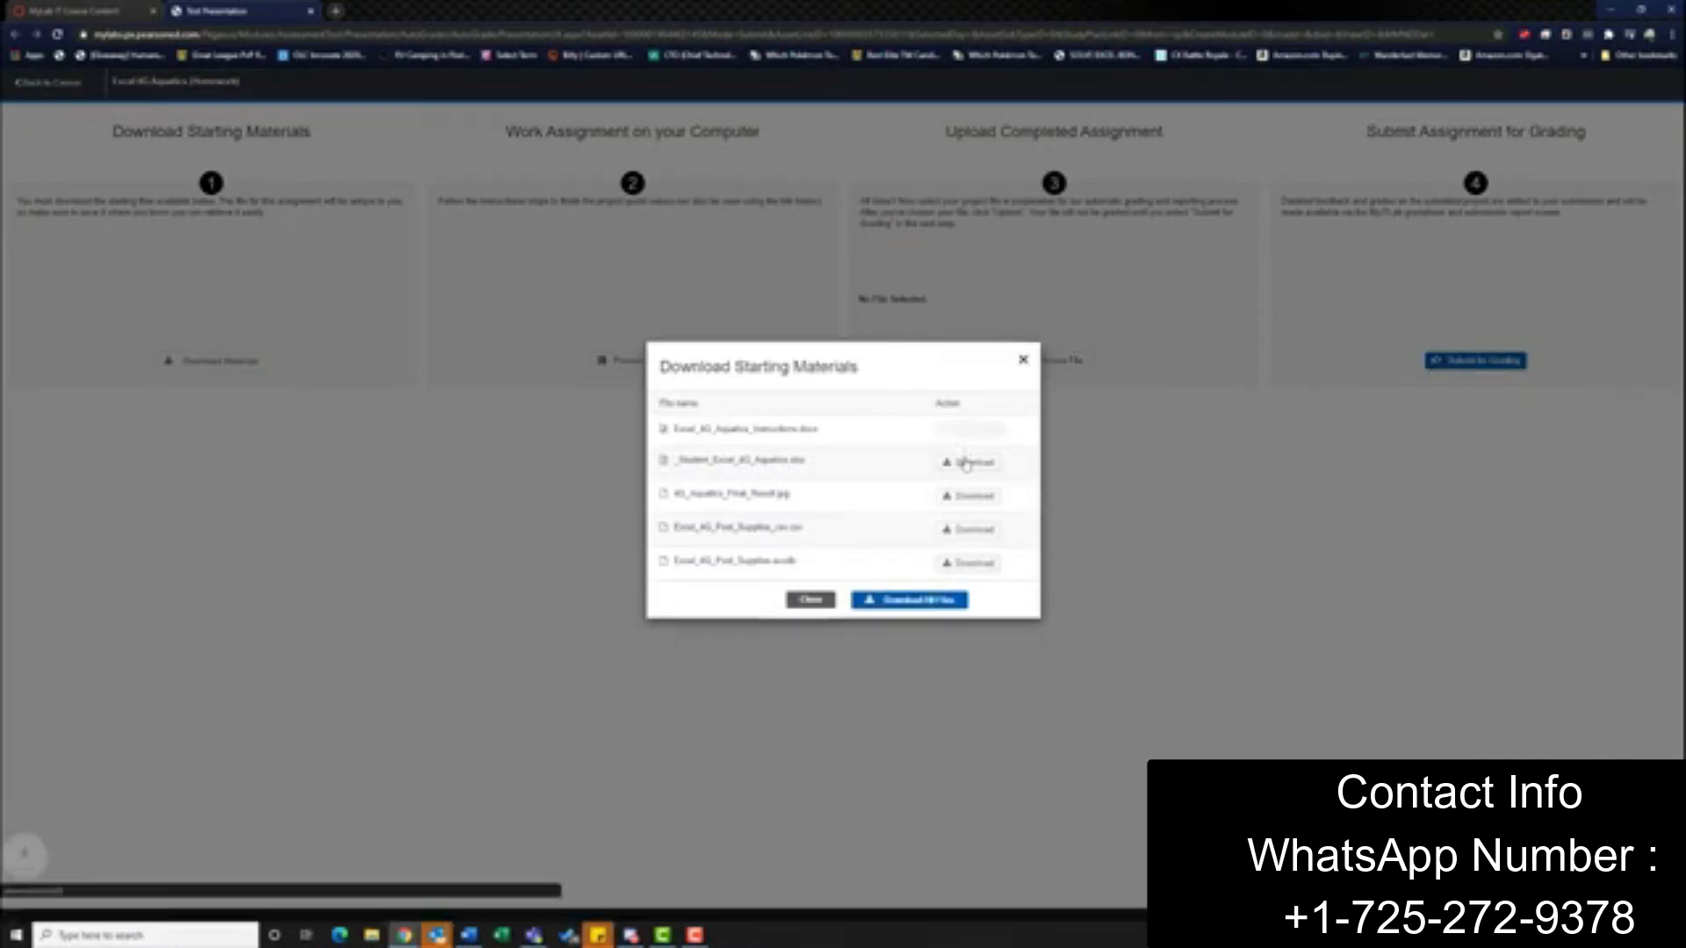
click(966, 463)
click(970, 496)
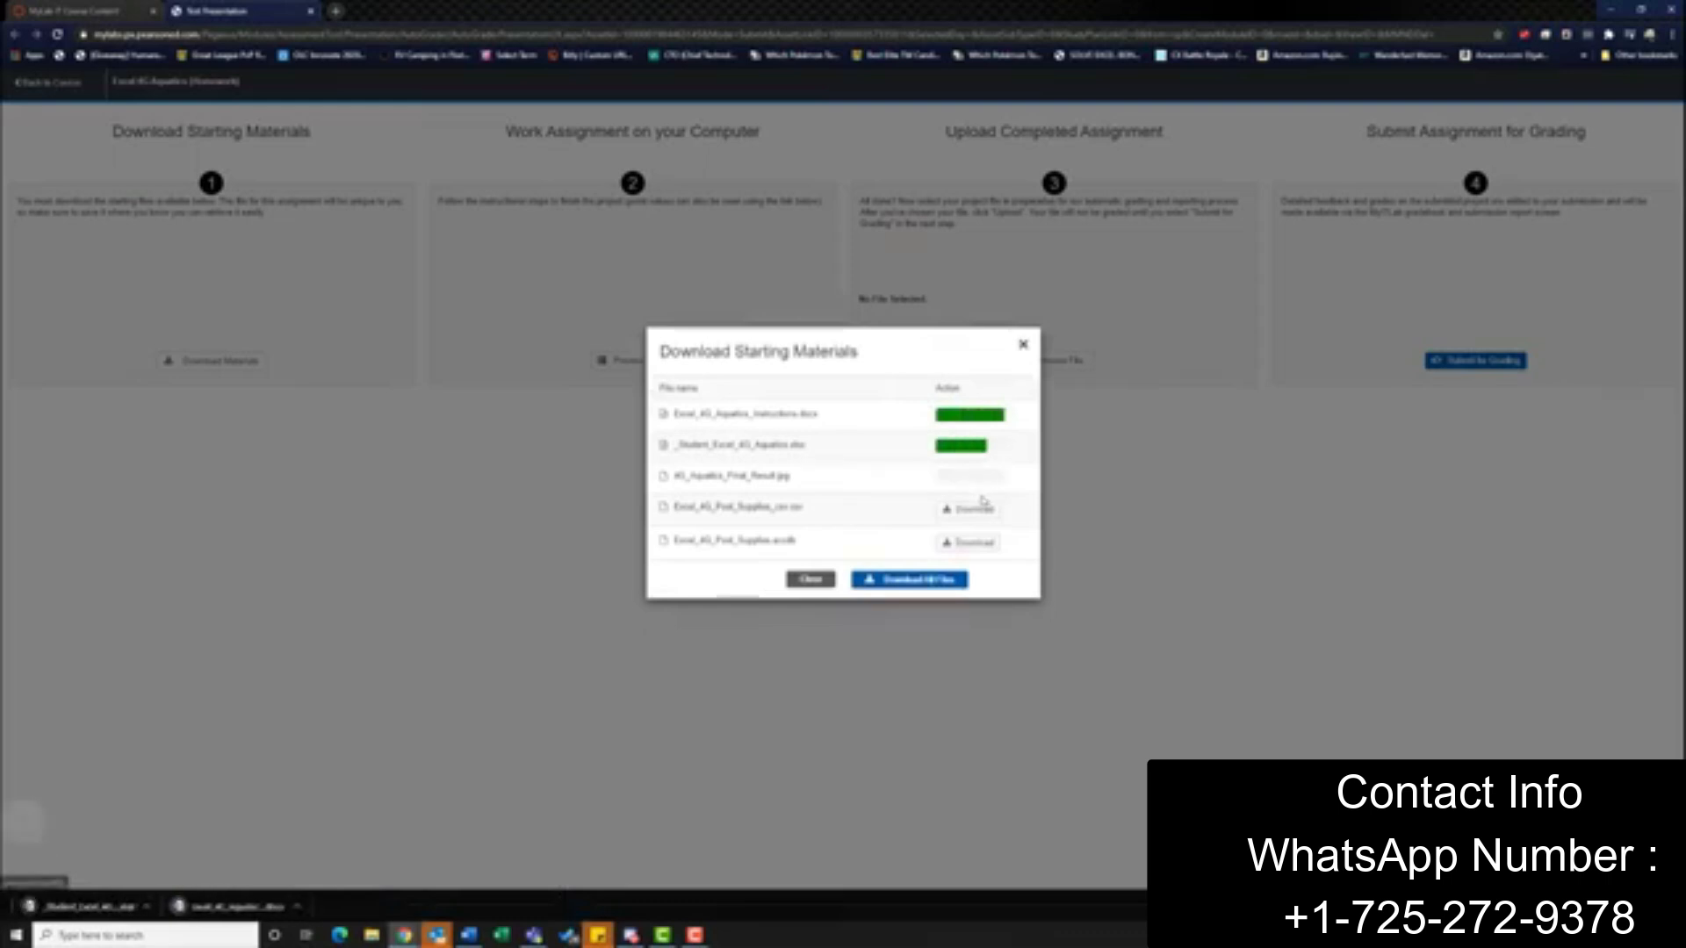
click(984, 507)
click(990, 541)
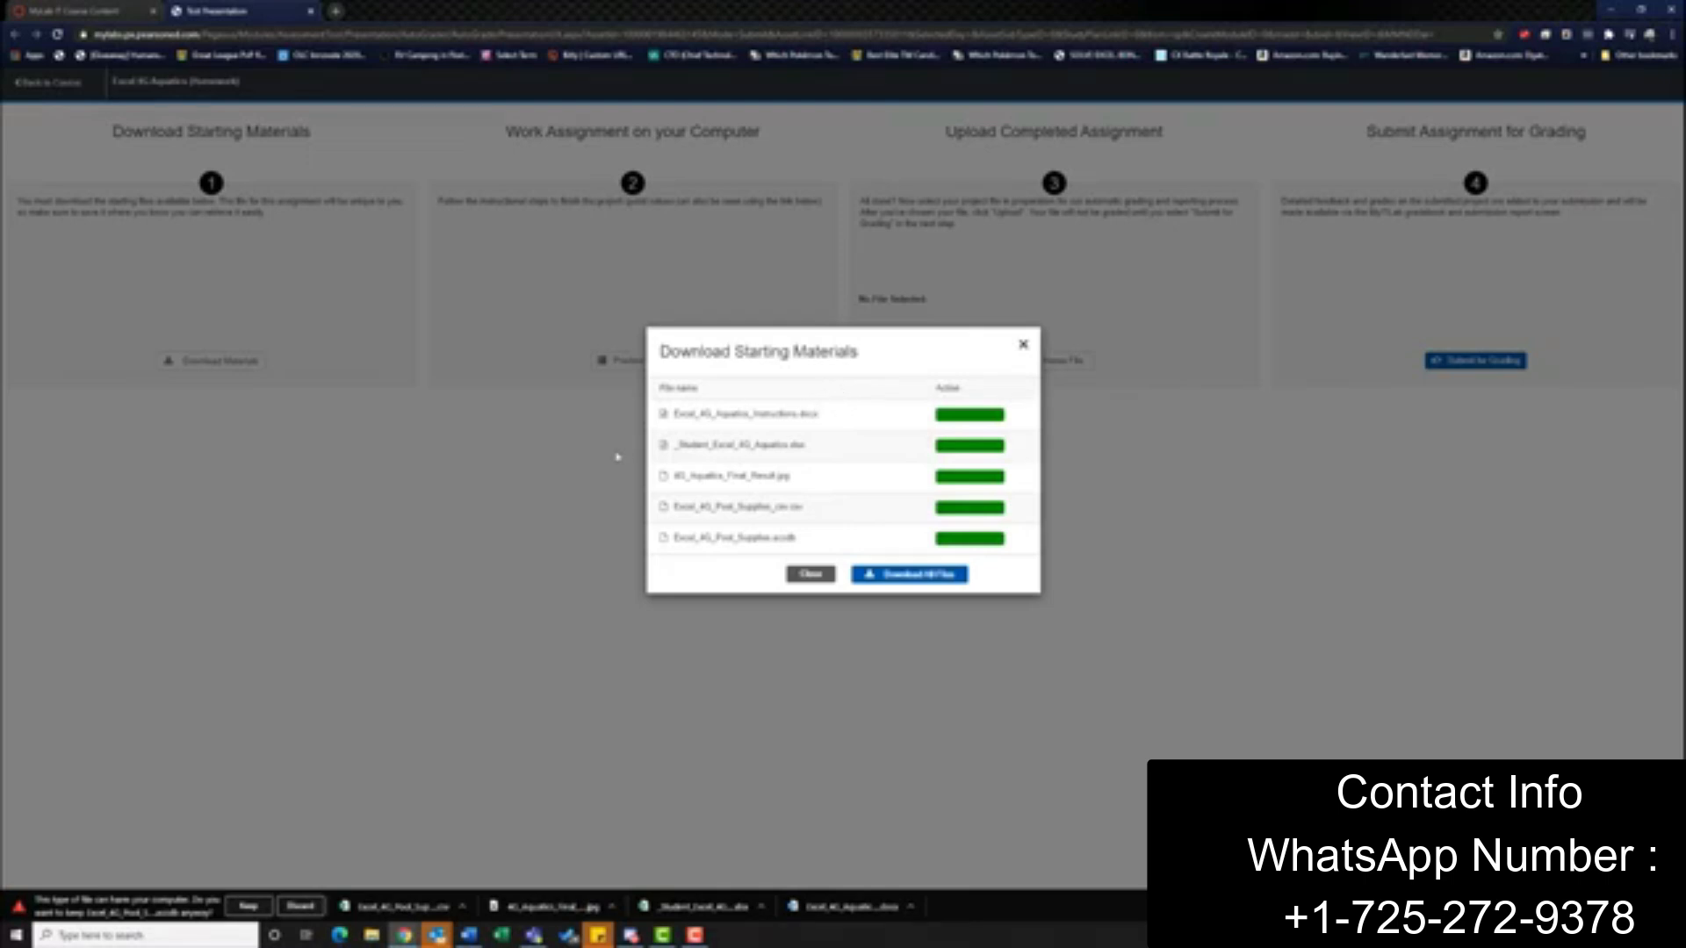
click(250, 907)
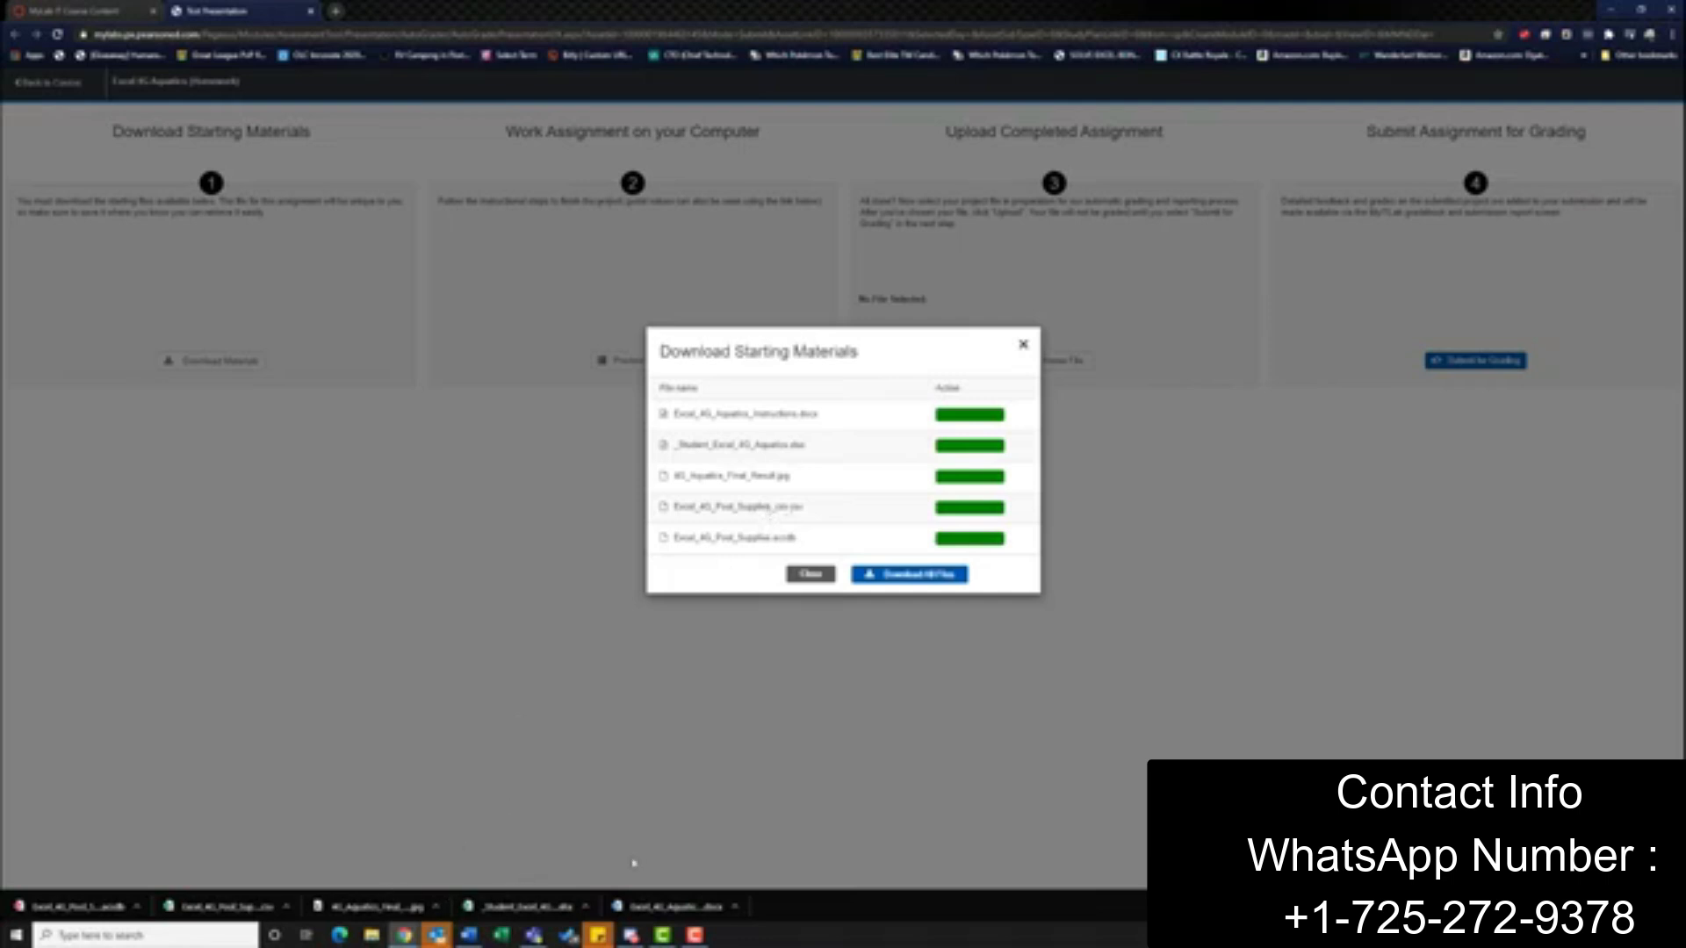
Open the downloaded student Excel 4G Aquatics workbook in Excel and enable editing
click(510, 906)
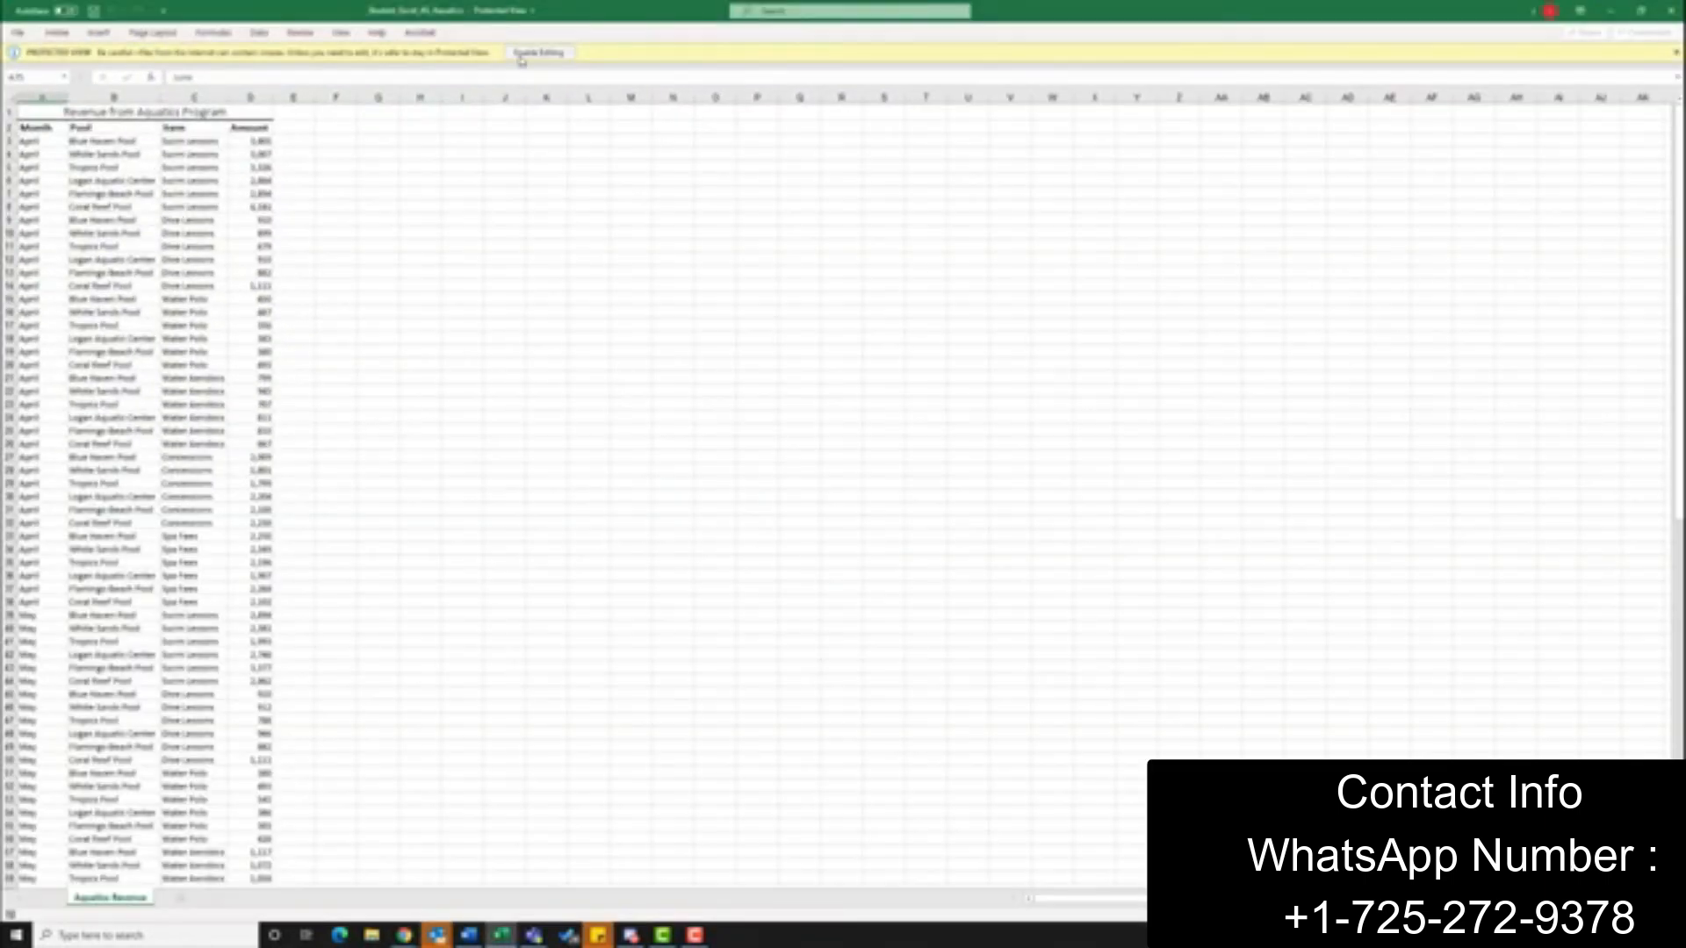
click(543, 52)
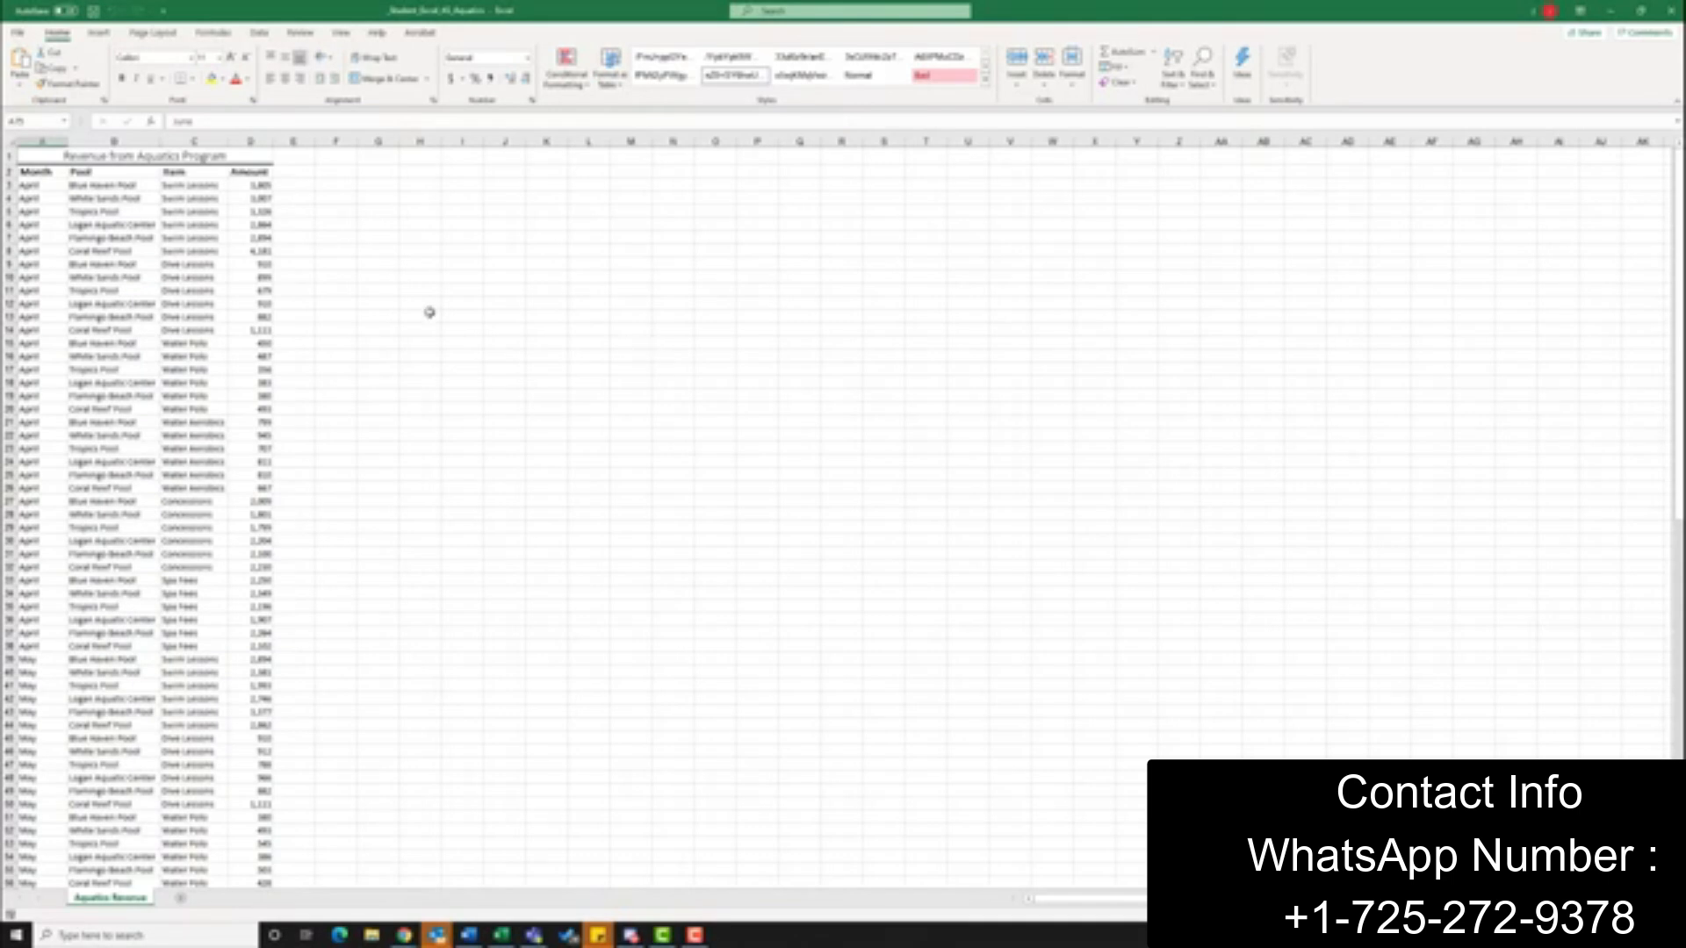
Create a blank PivotTable on a new sheet from the Aquatics Revenue data whose headers start in cell A2
click(37, 173)
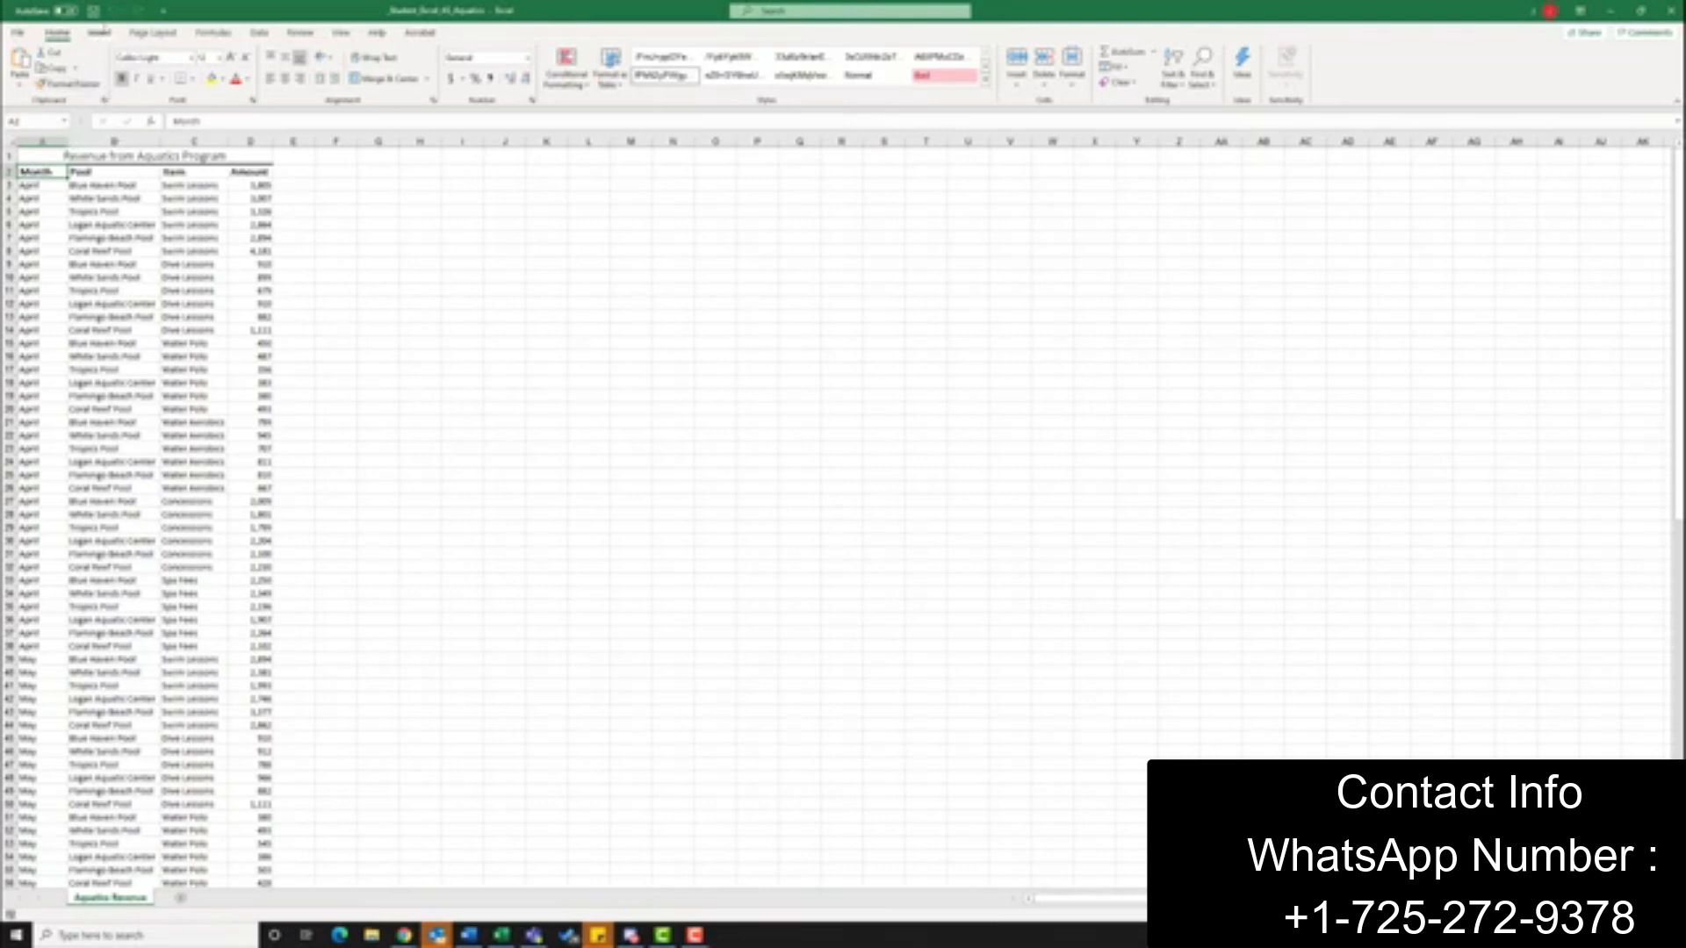
click(98, 34)
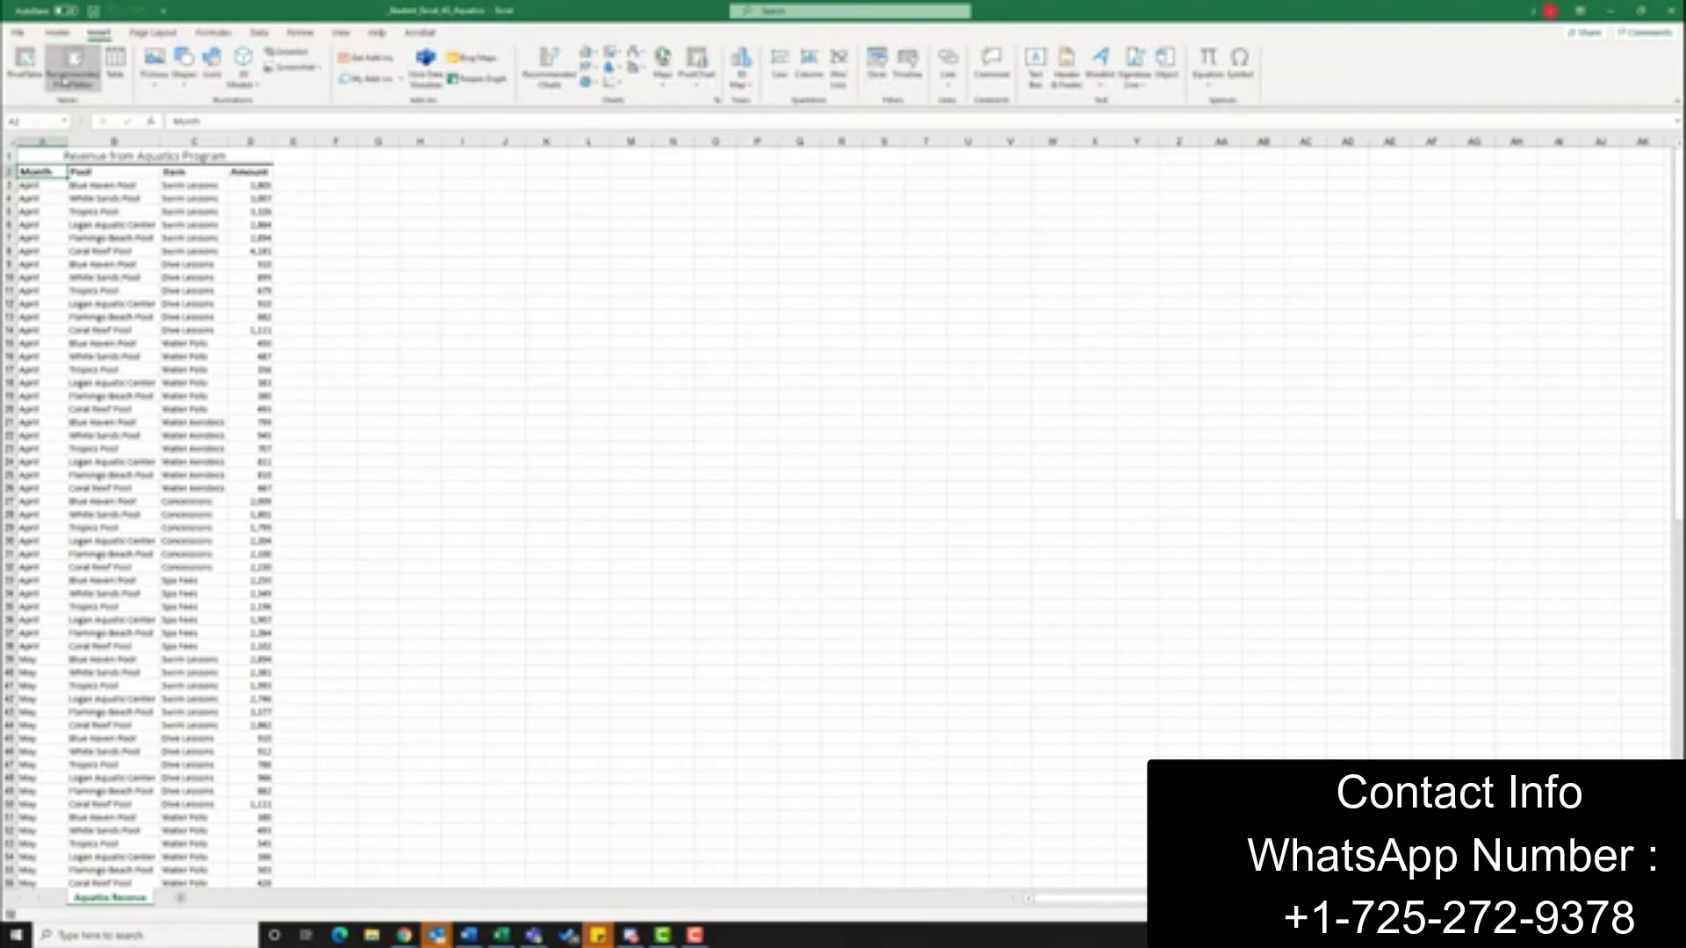
click(68, 74)
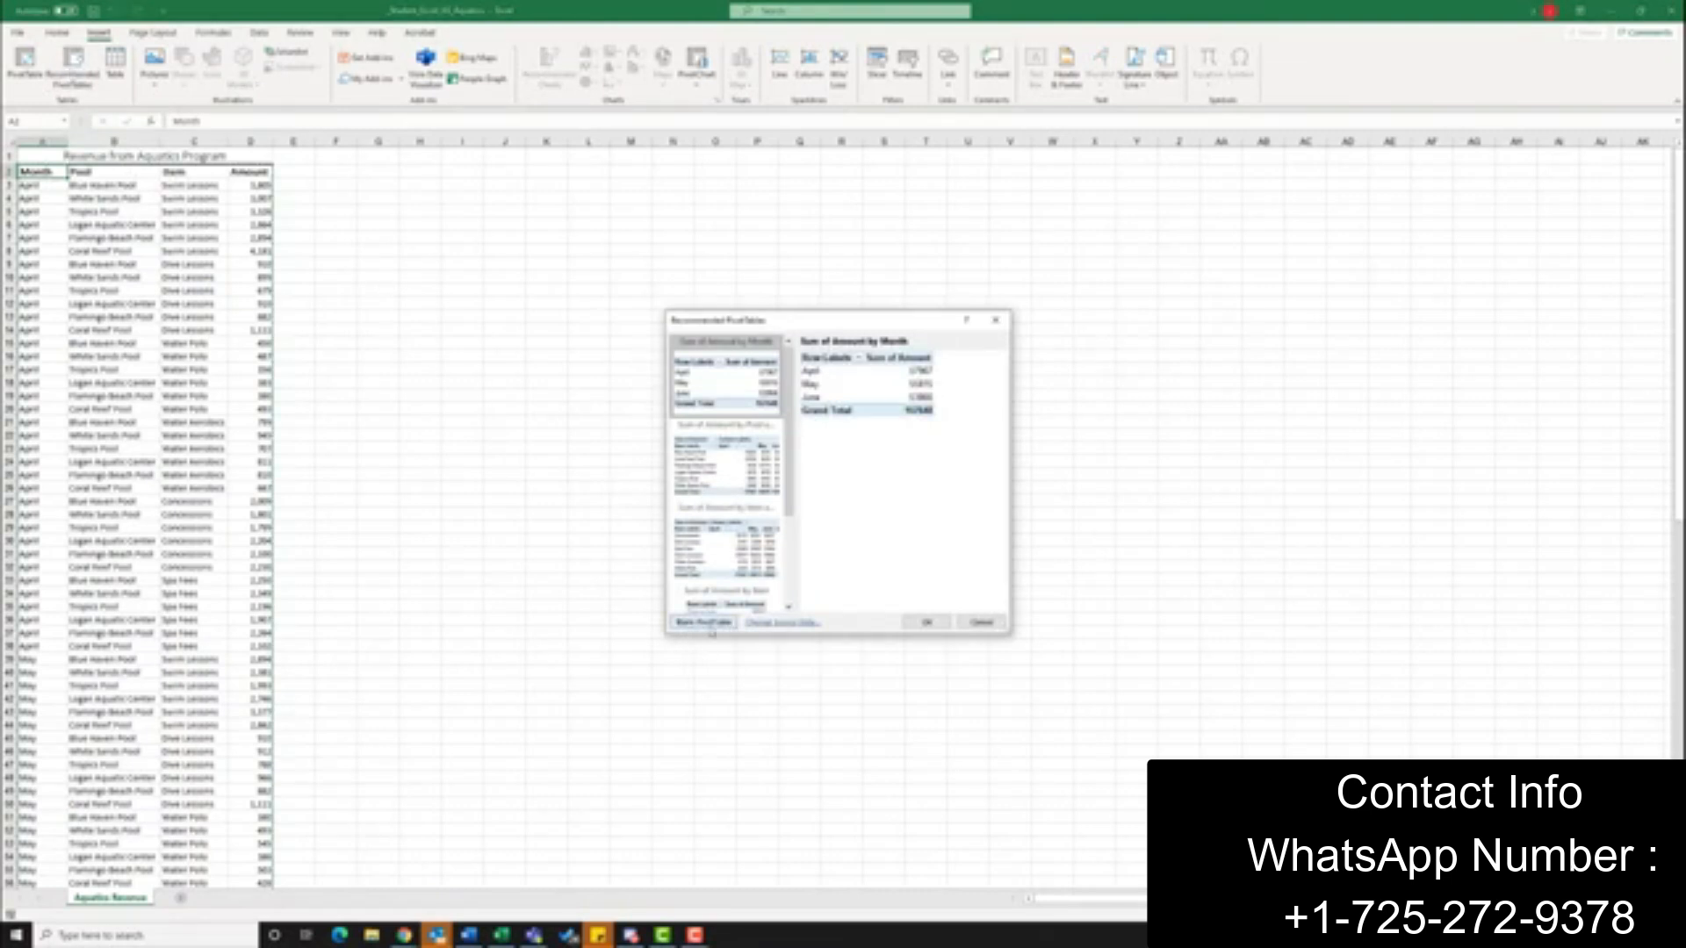
click(709, 623)
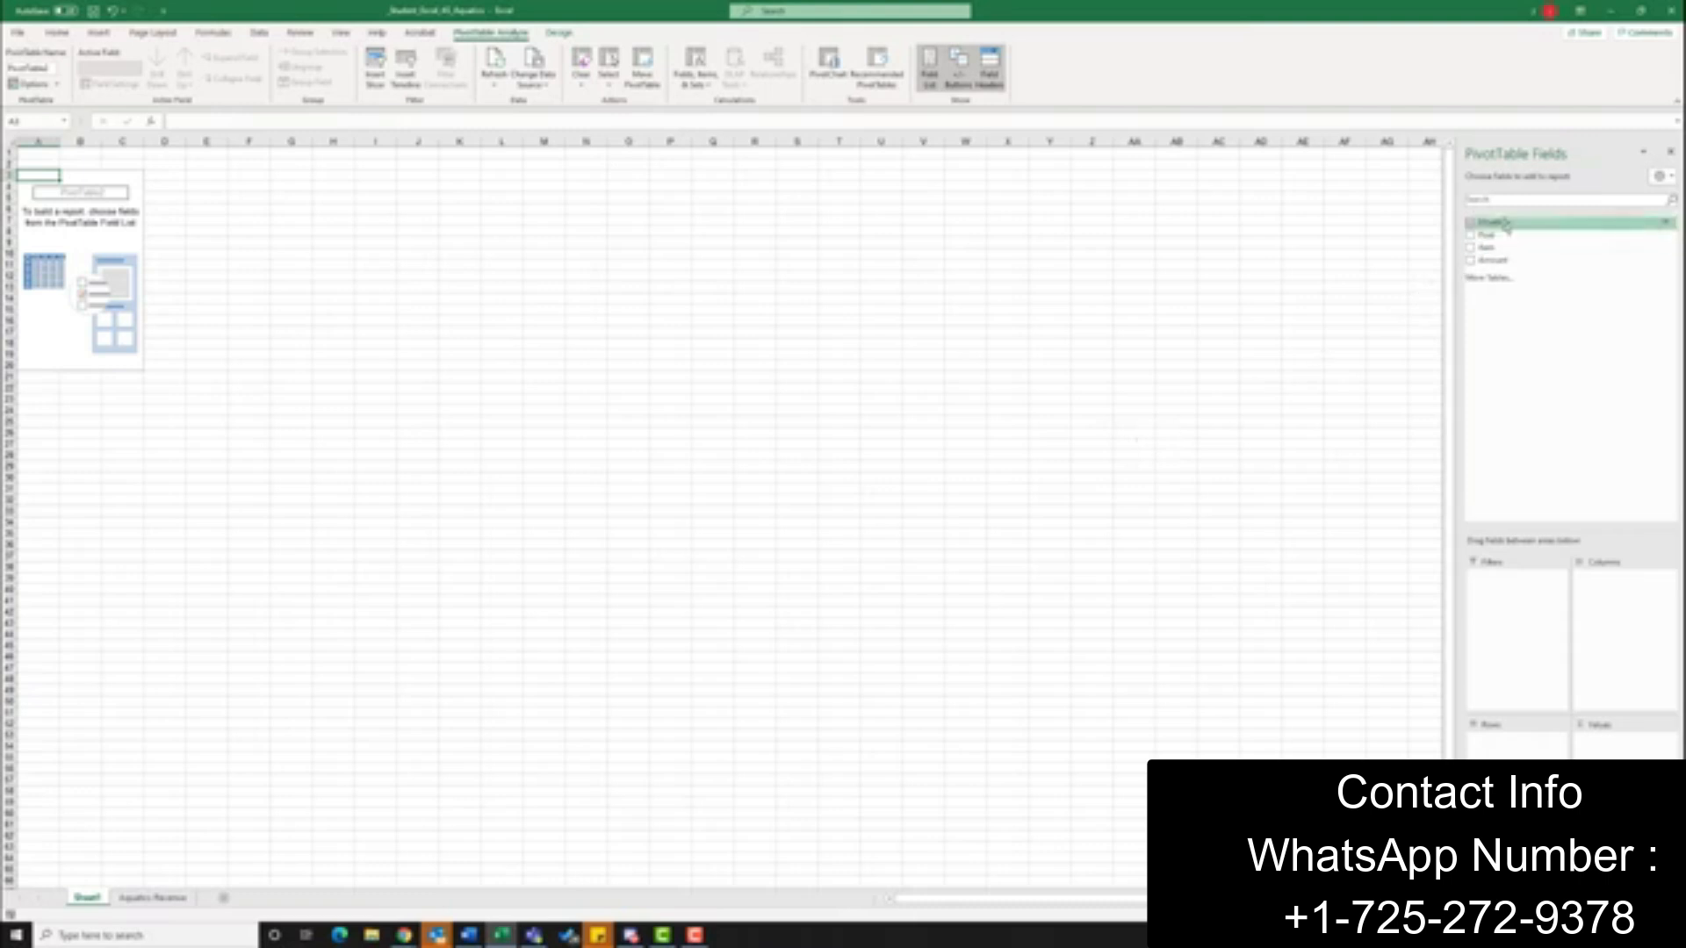
Lay out the PivotTable with Month as filter, Pool as rows, Item as columns and Amount as values, and compare it with the Aquatics Revenue sheet
drag(1505, 225, 1532, 600)
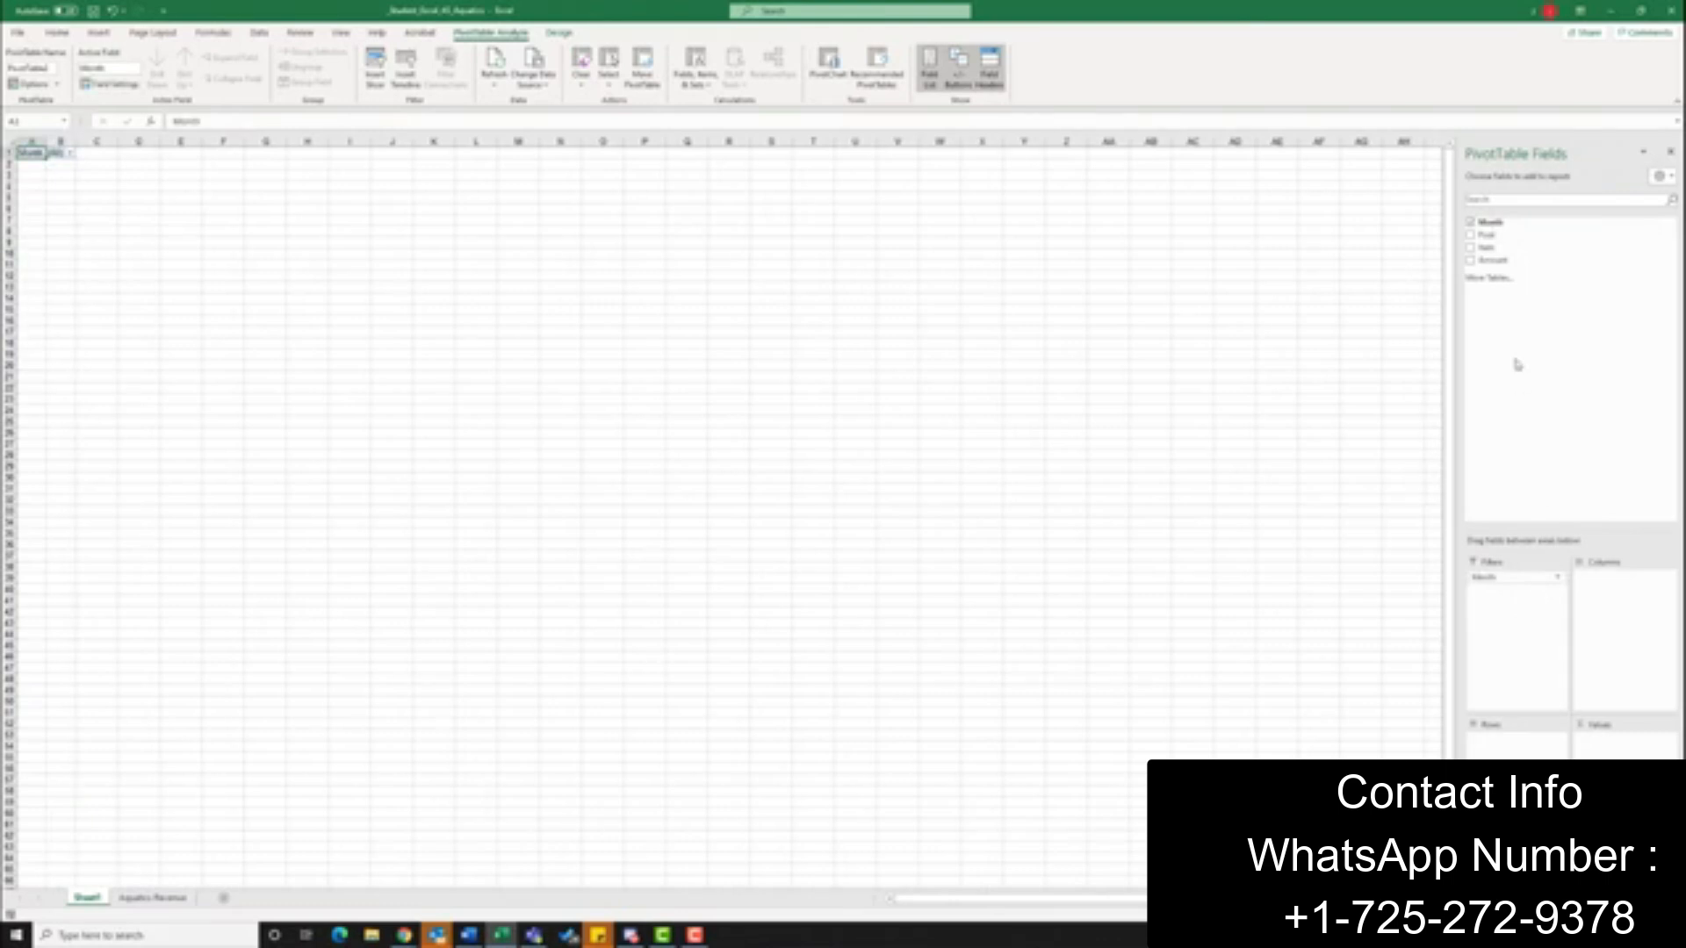
drag(1484, 235, 1517, 742)
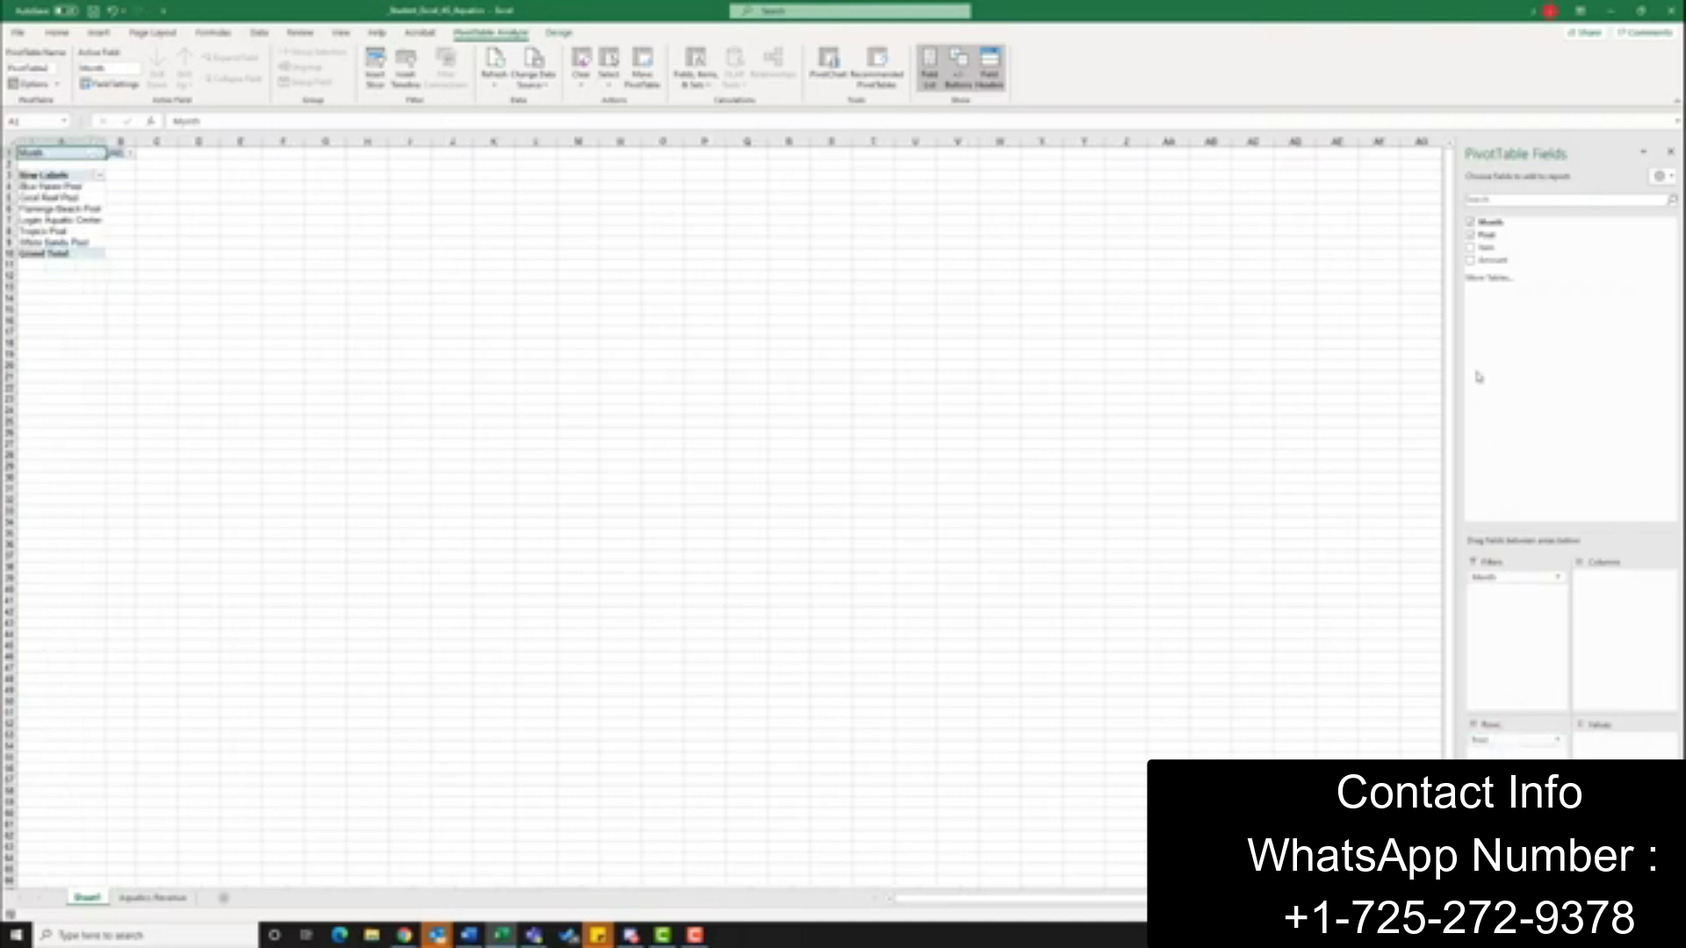
drag(1481, 248, 1622, 632)
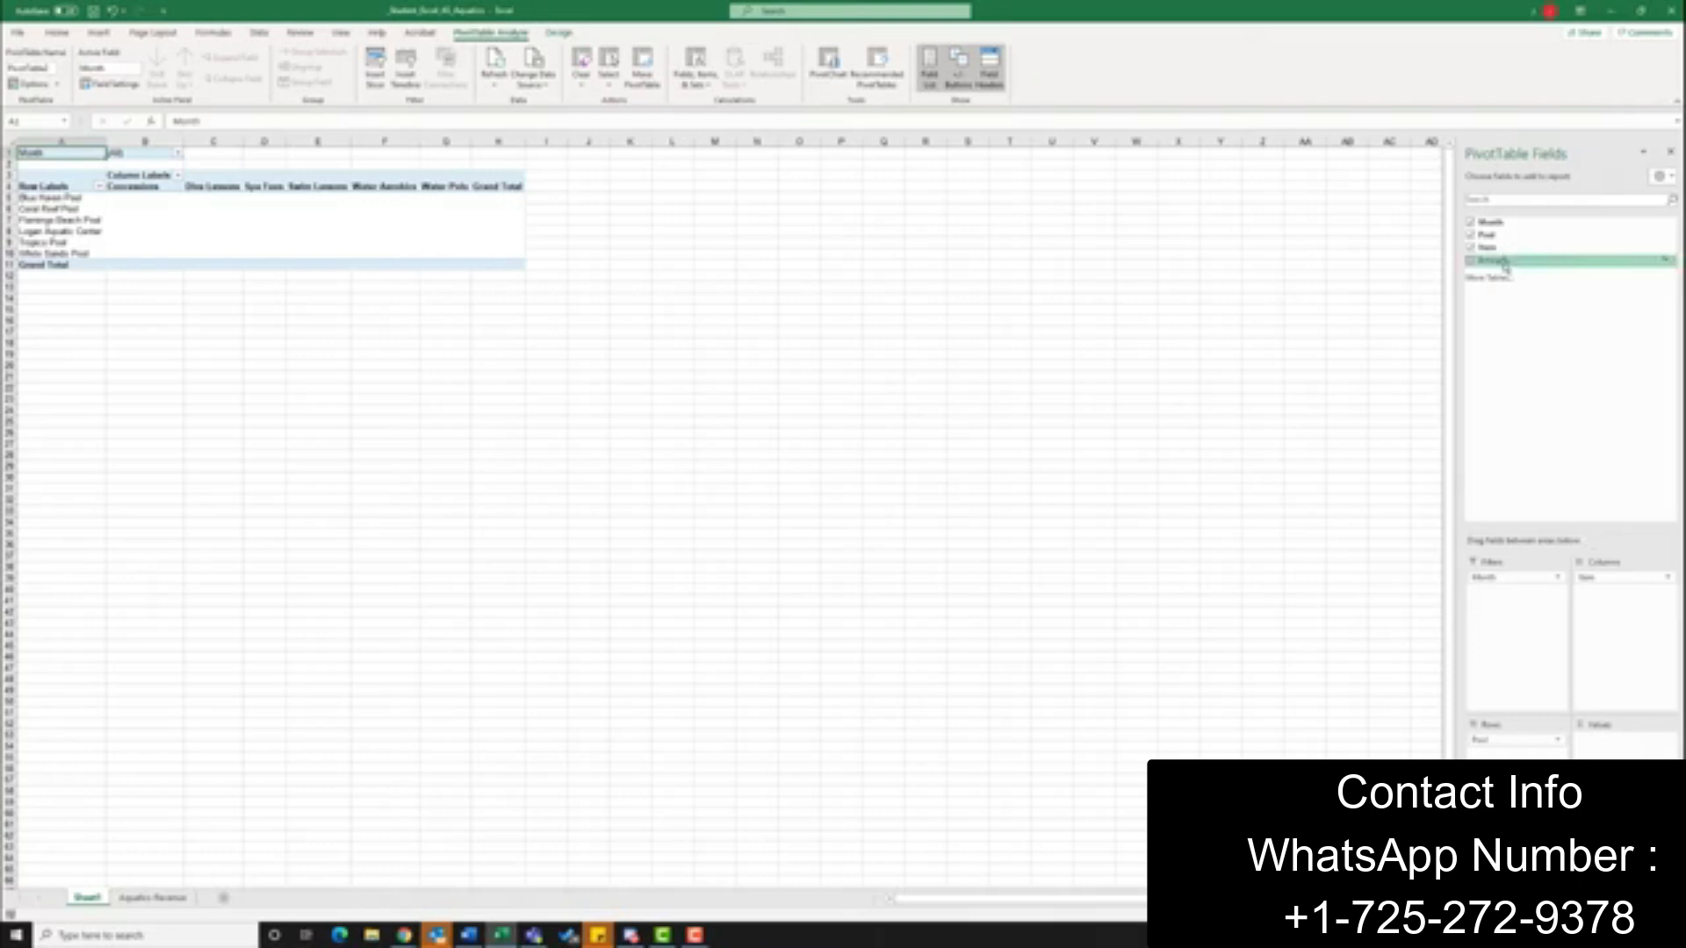
drag(1504, 263, 1611, 740)
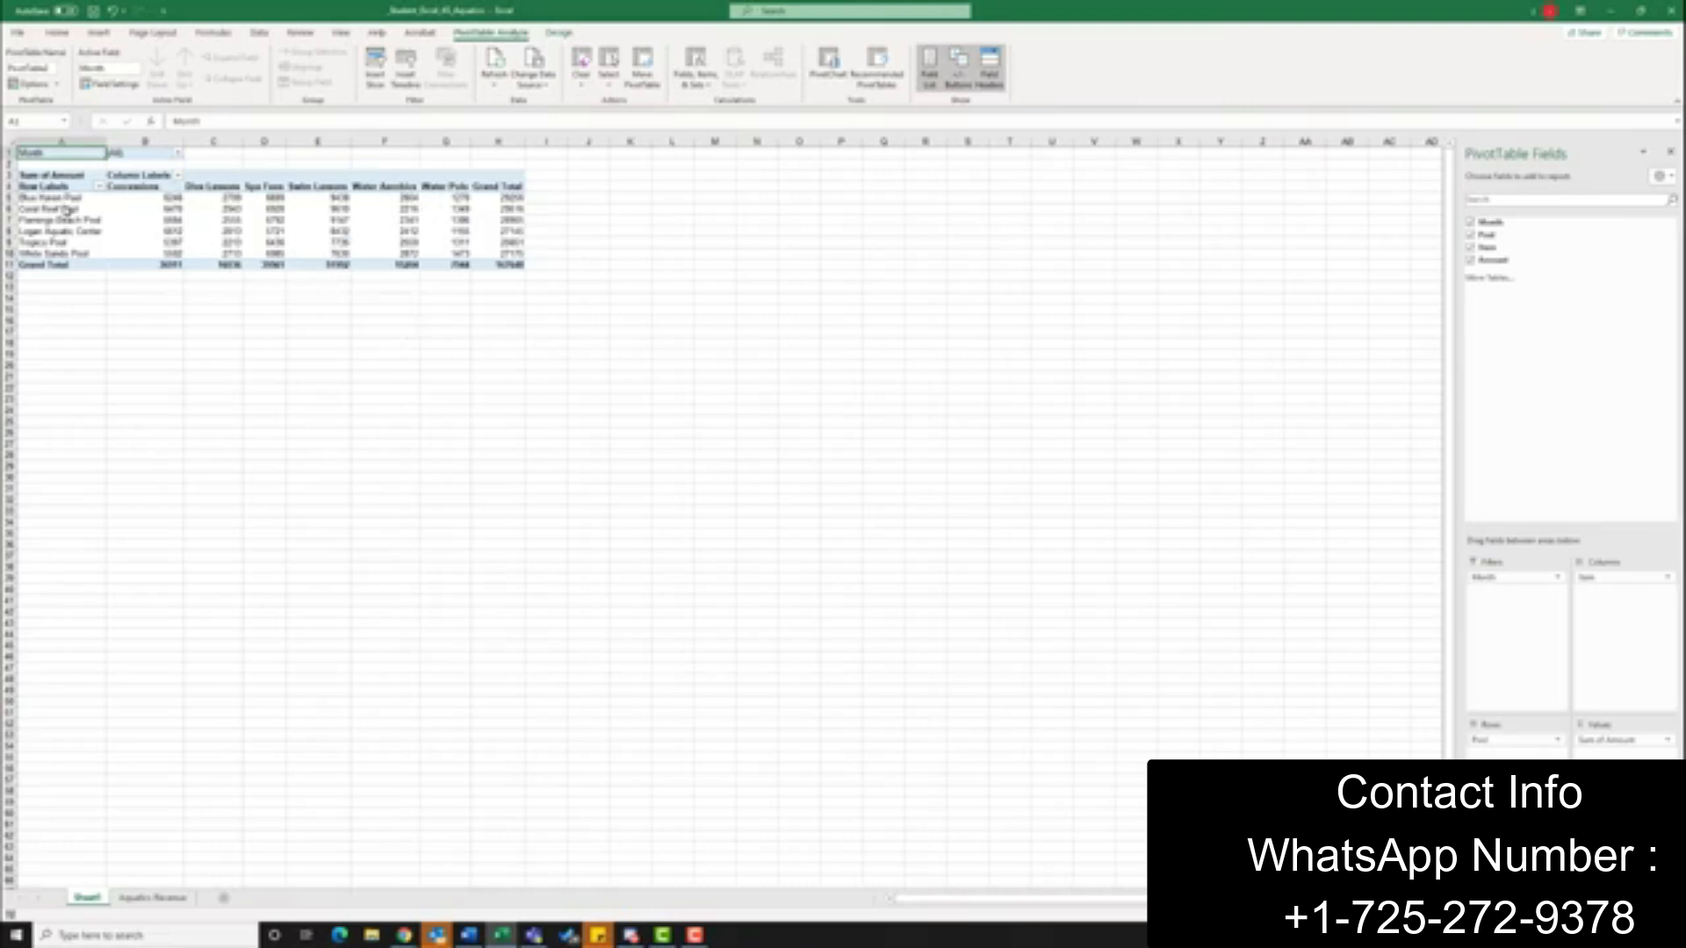
click(153, 898)
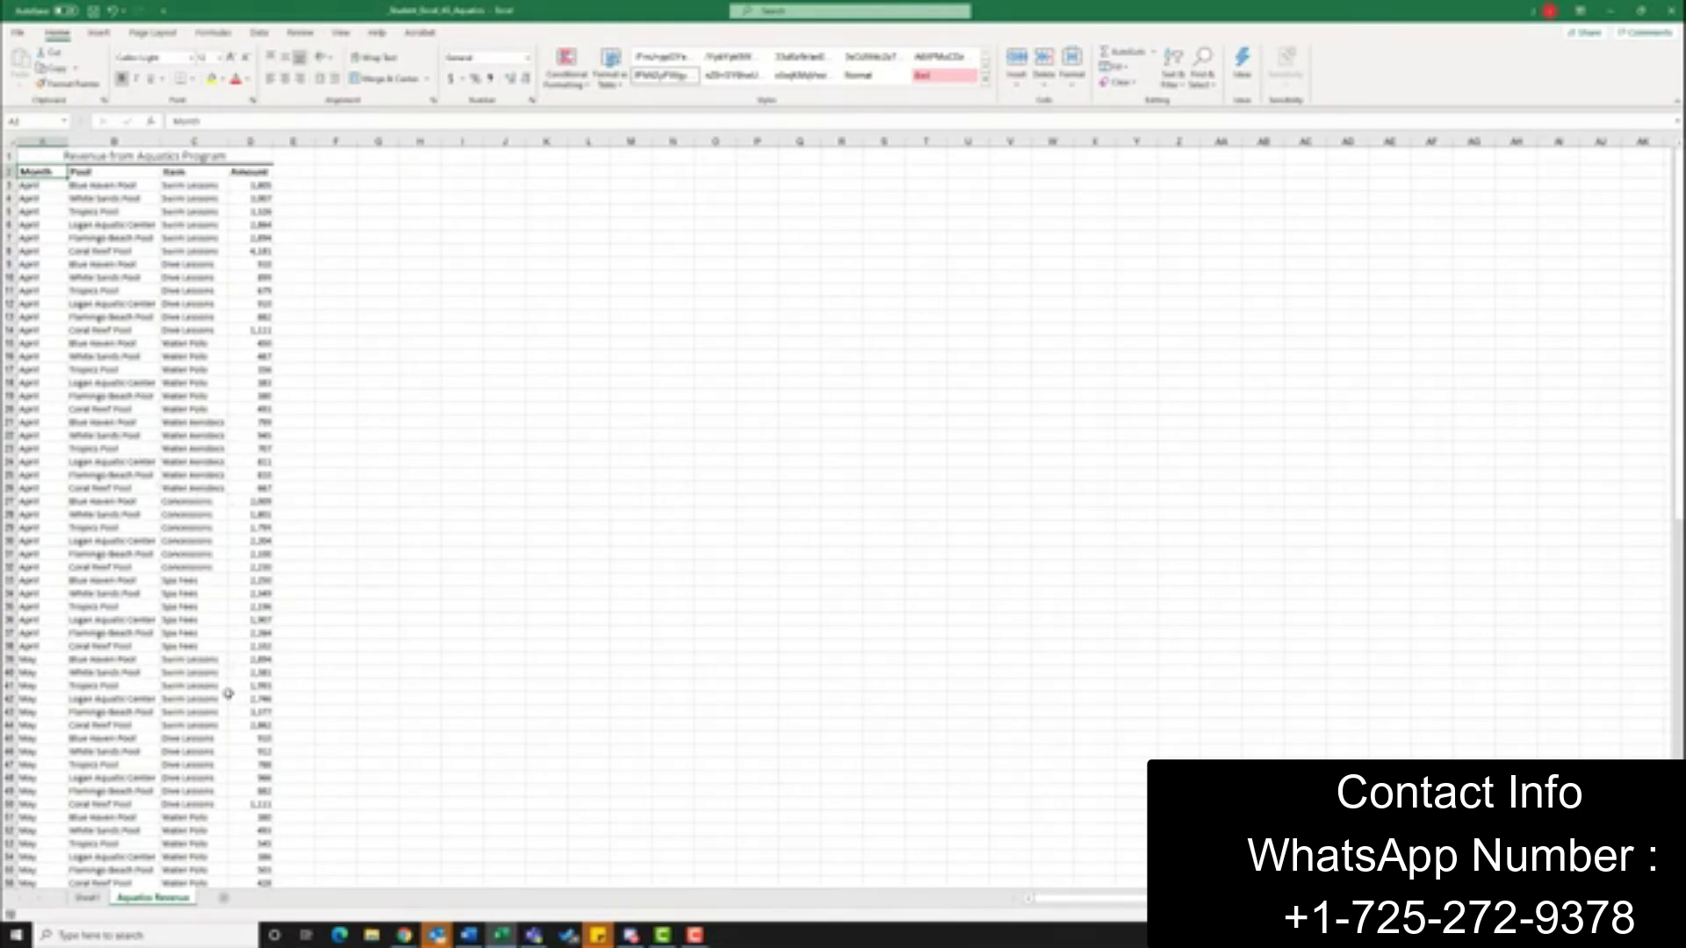
click(87, 899)
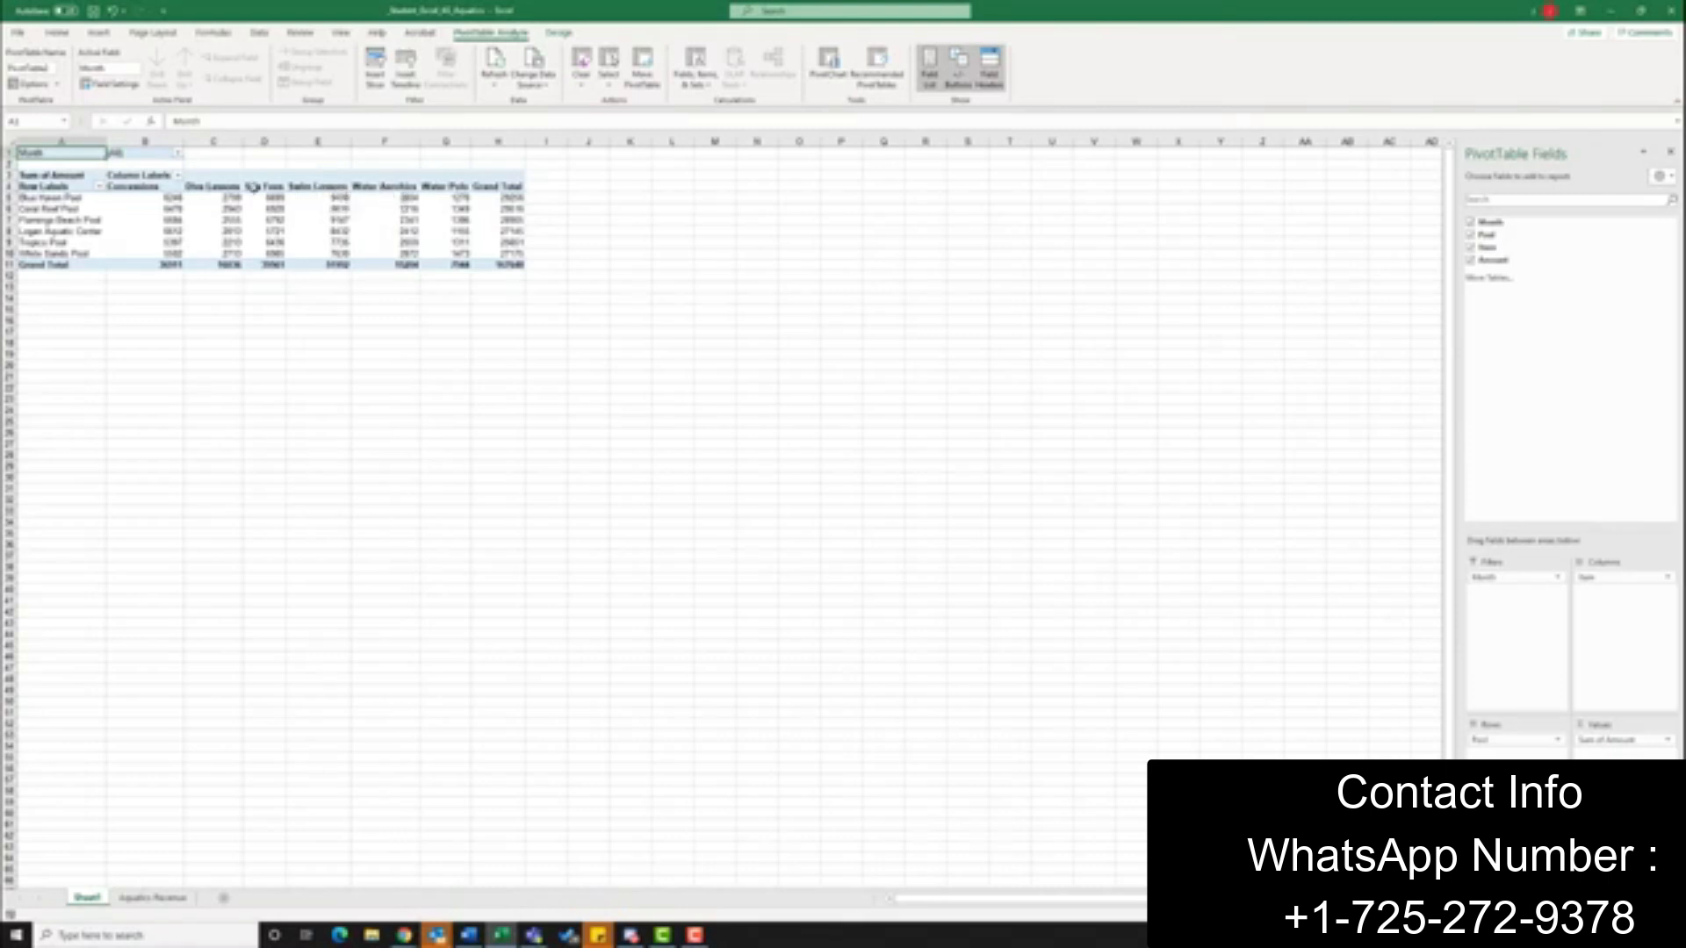
Format the PivotTable values in B5:H11, including grand totals, as Number with 0 decimal places and a thousands separator
drag(137, 197, 526, 283)
click(149, 200)
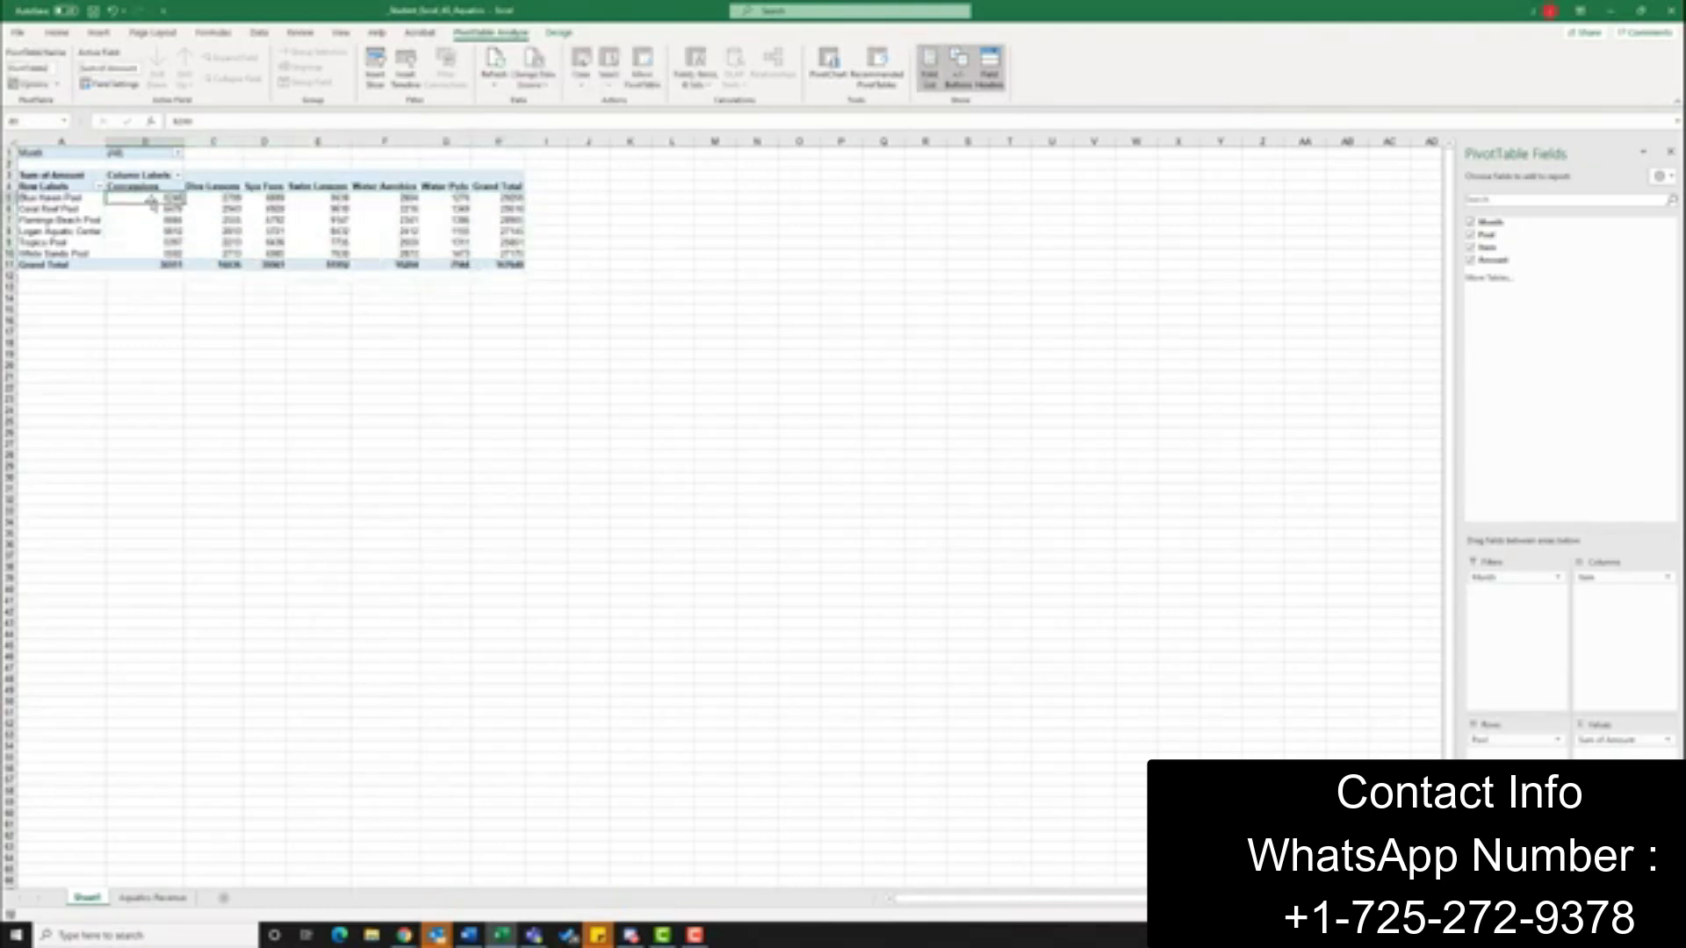
drag(141, 199, 398, 232)
drag(445, 252, 484, 263)
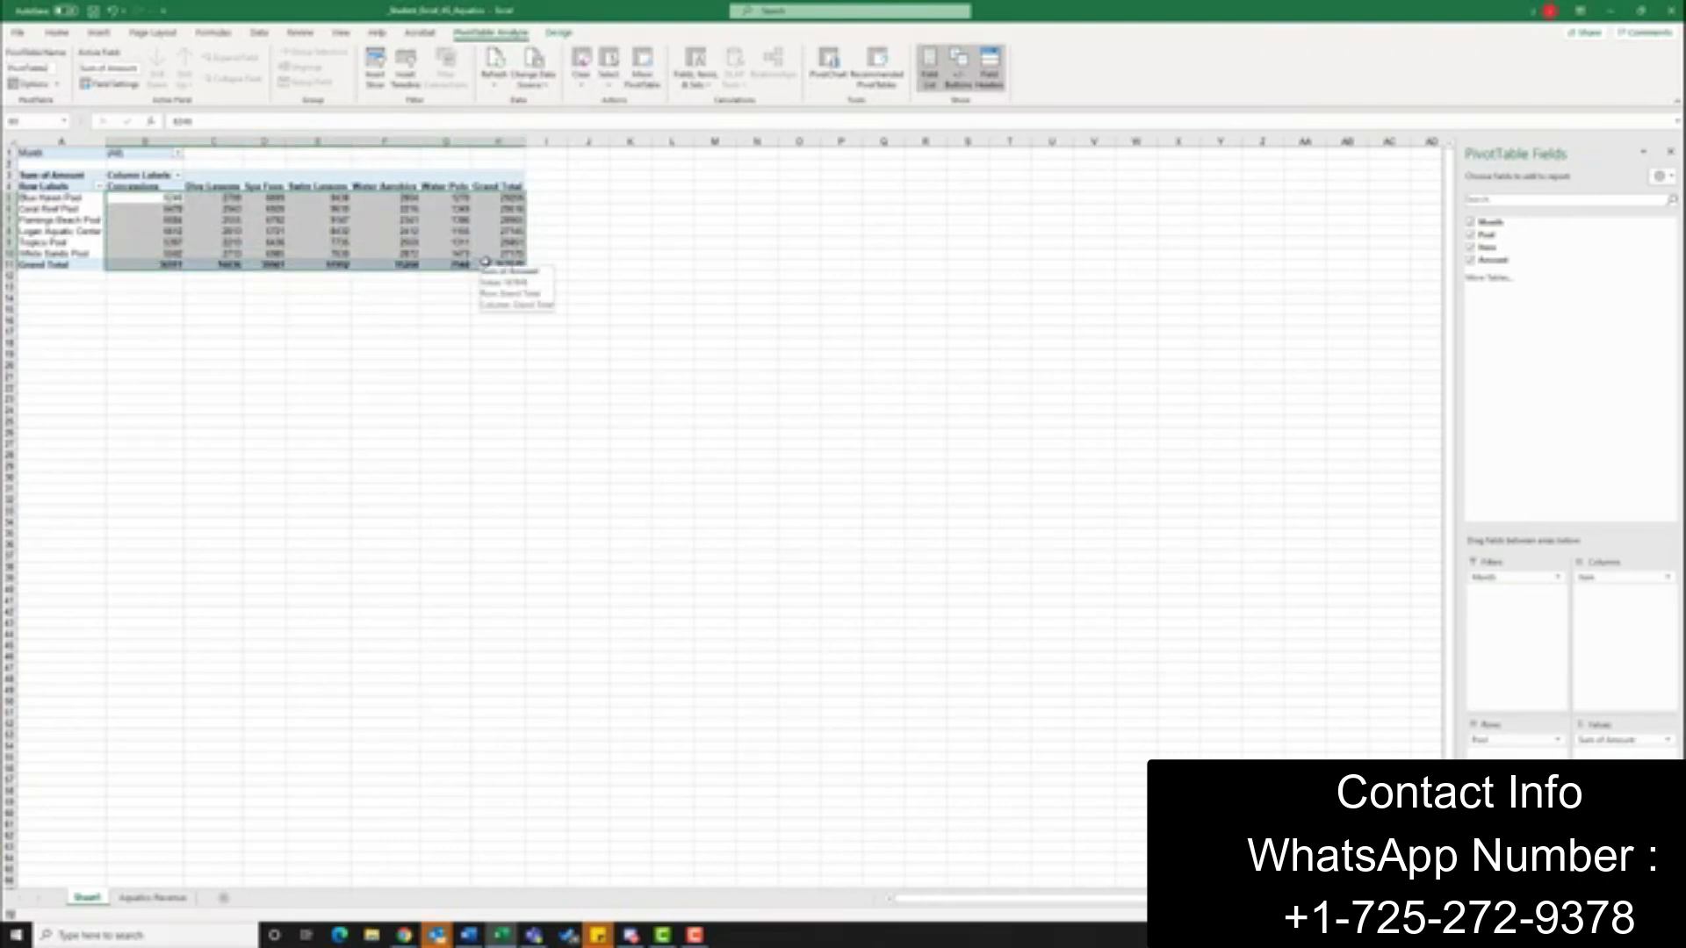
click(62, 35)
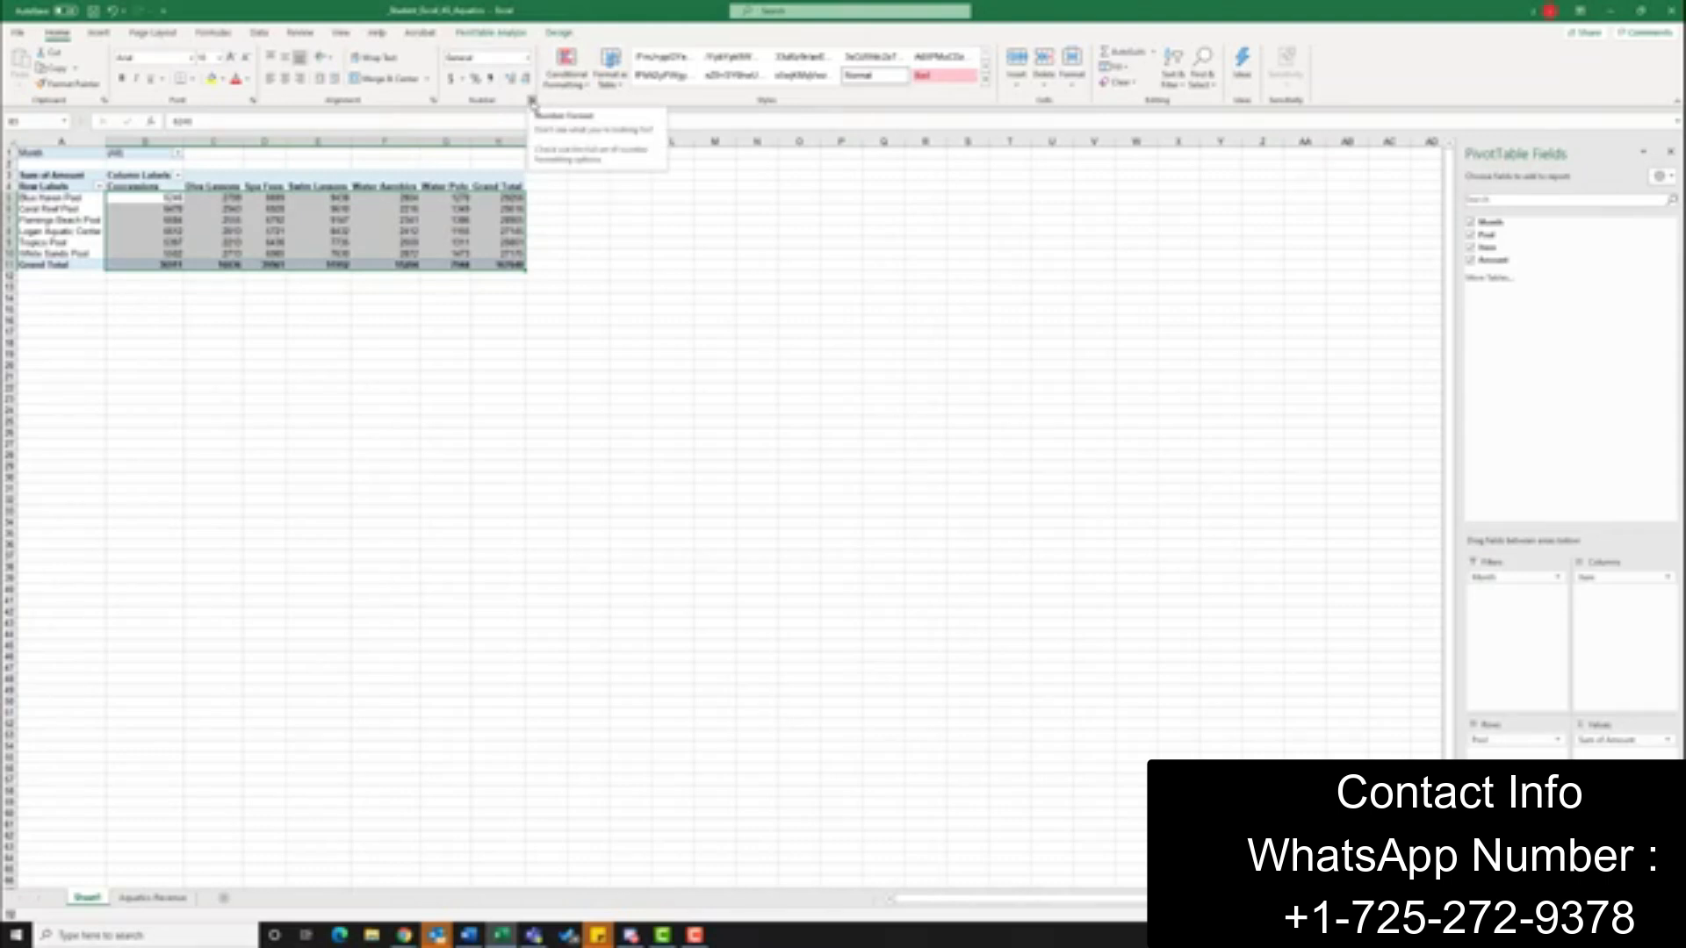
click(532, 102)
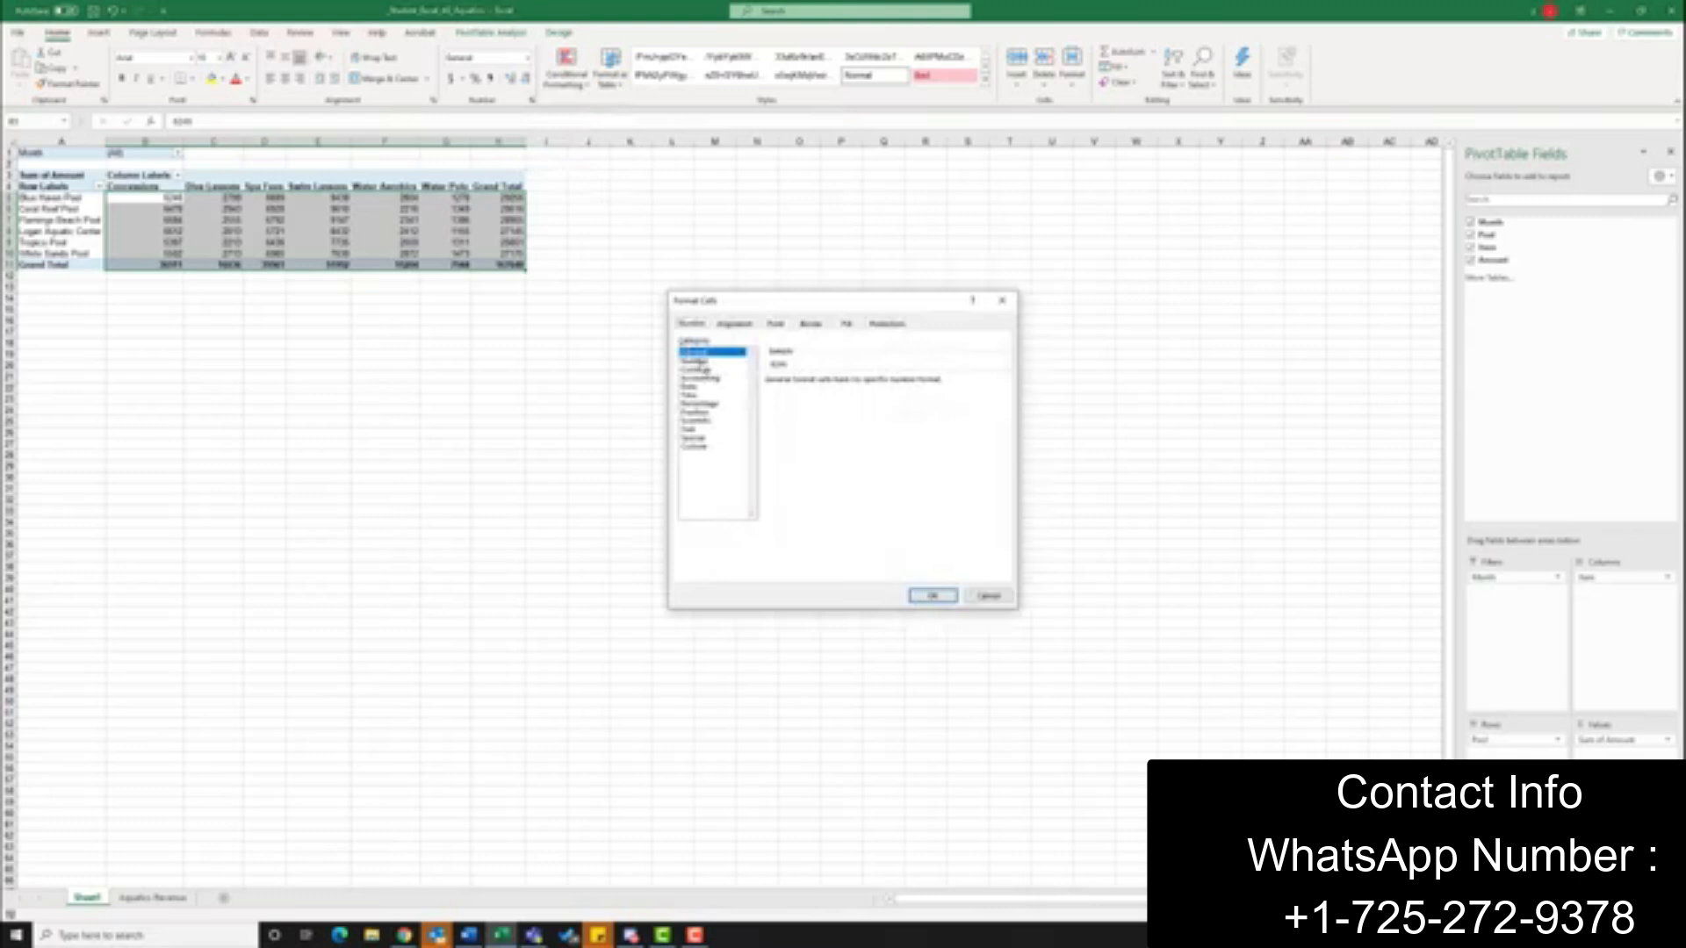
click(696, 361)
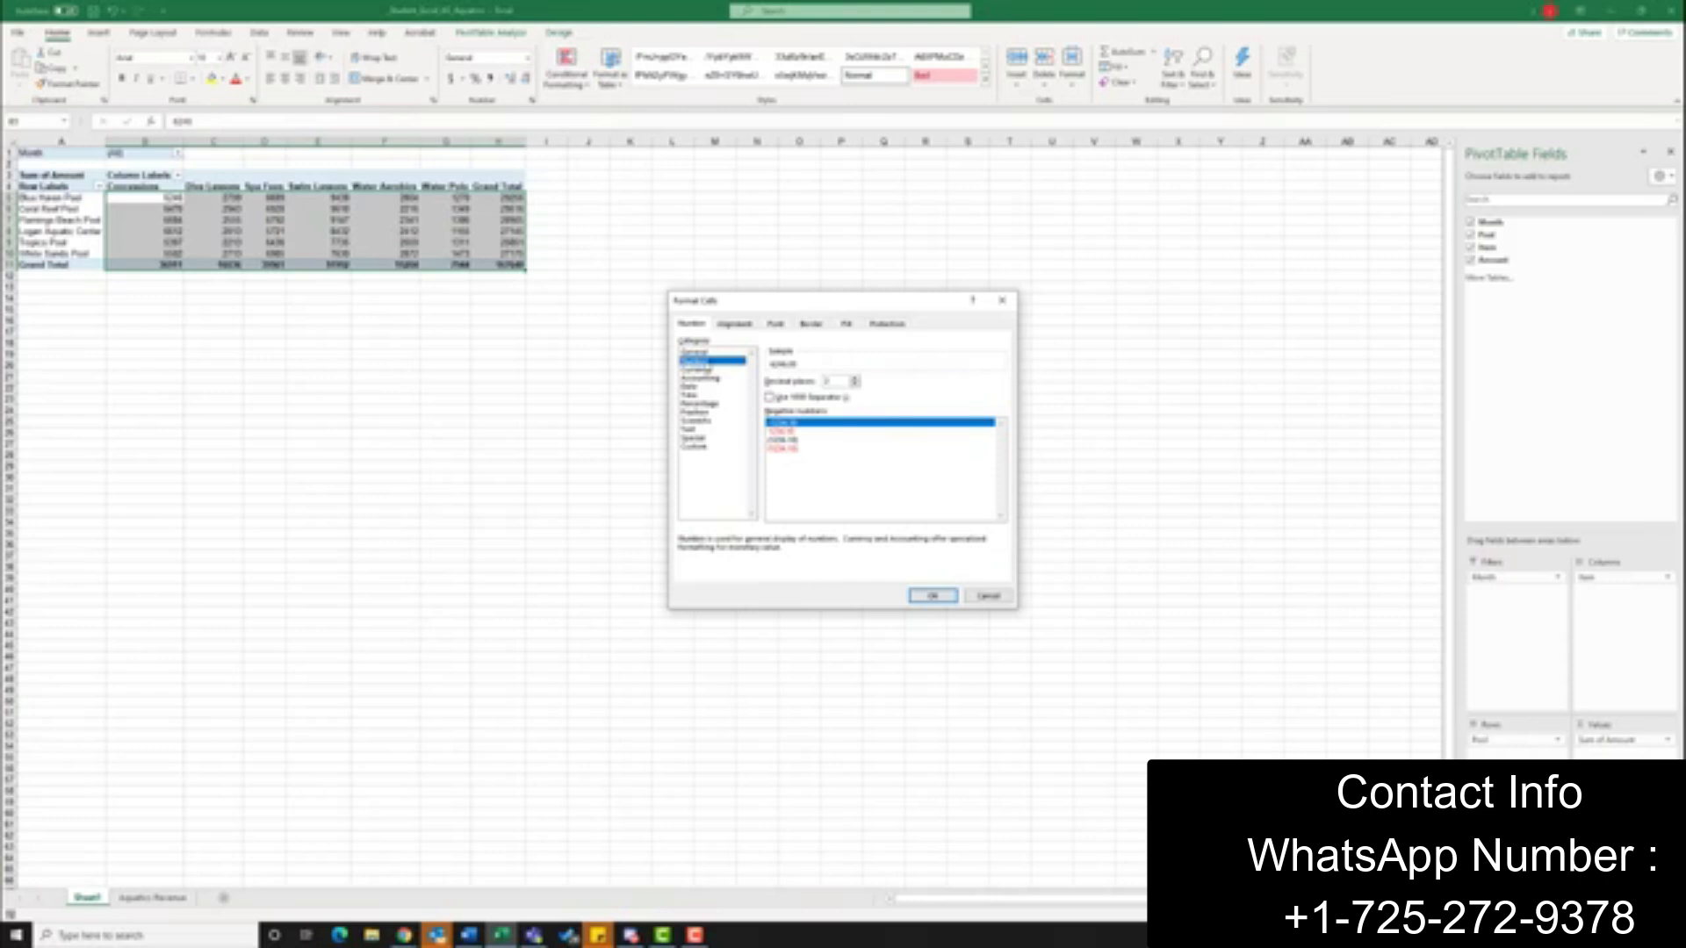
click(857, 386)
click(857, 385)
click(771, 398)
click(934, 597)
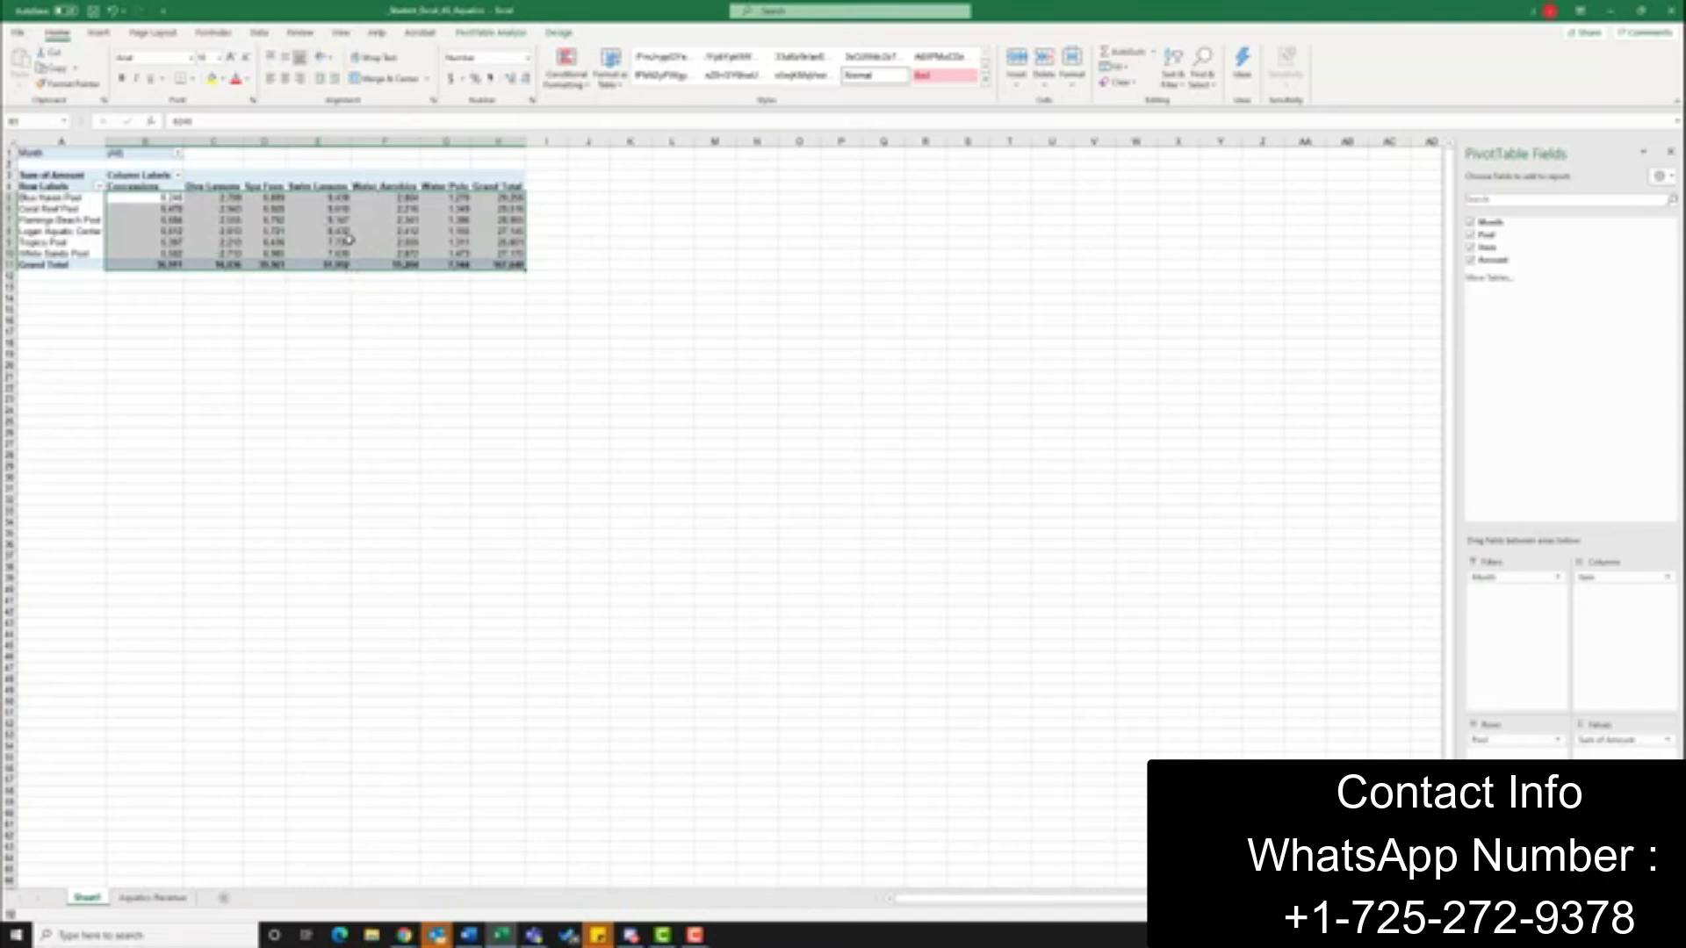
Insert slicers for the Pool and Item fields and place the Item slicer directly beside the Pool slicer
mouse_move(349, 238)
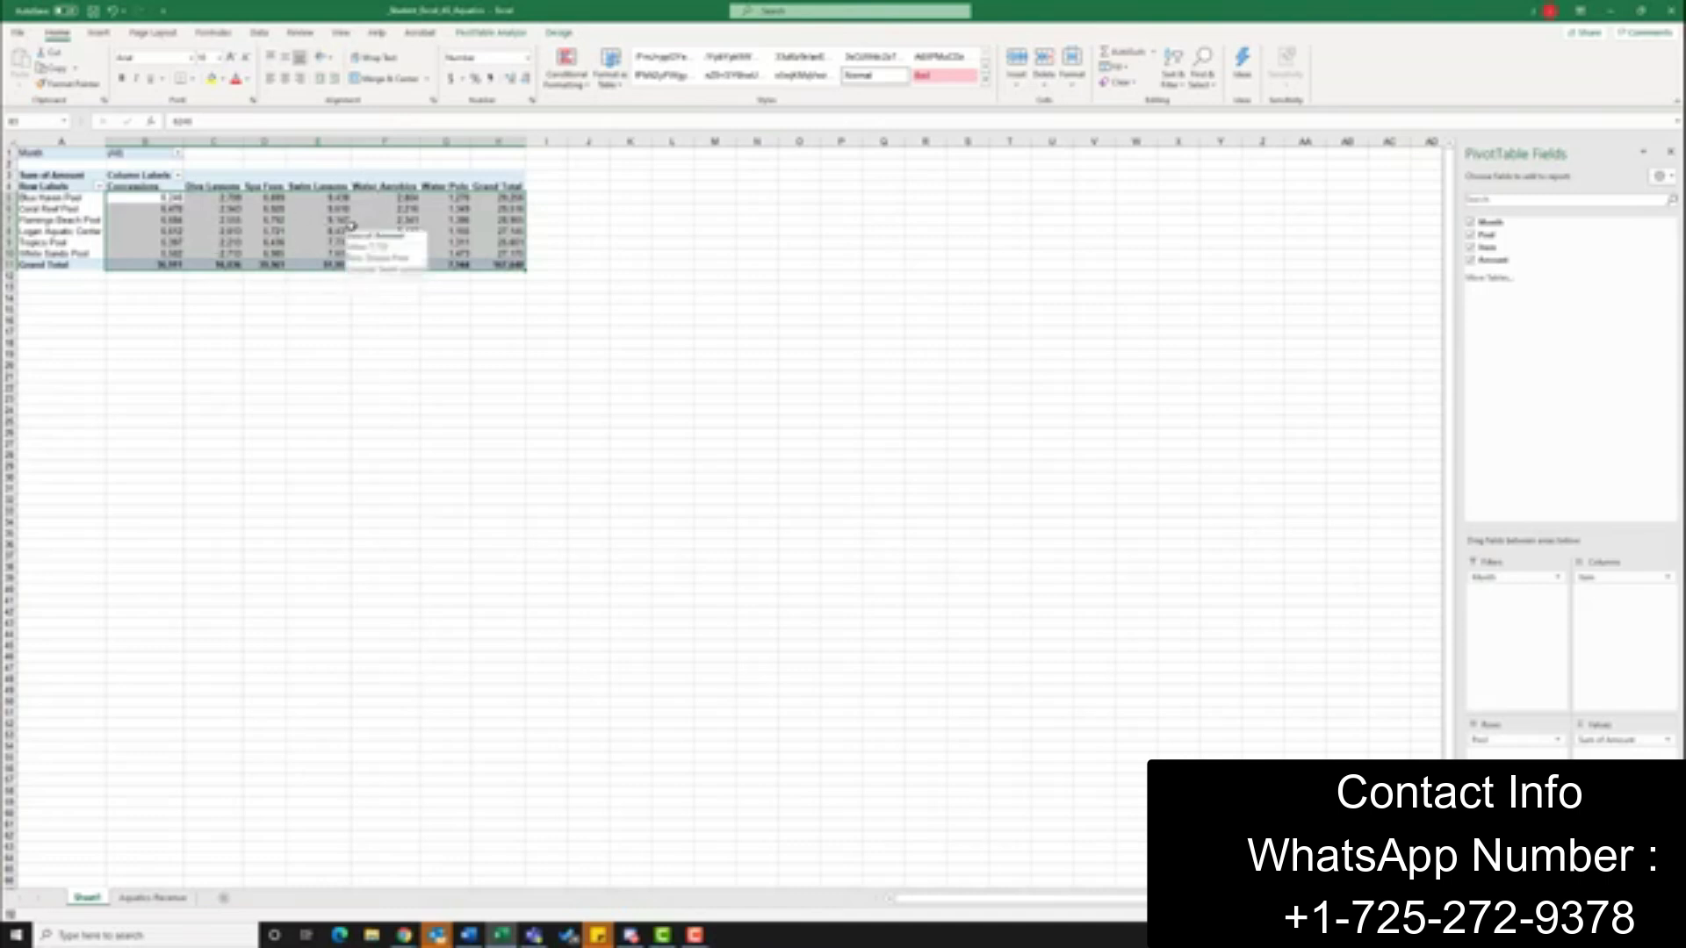
click(379, 219)
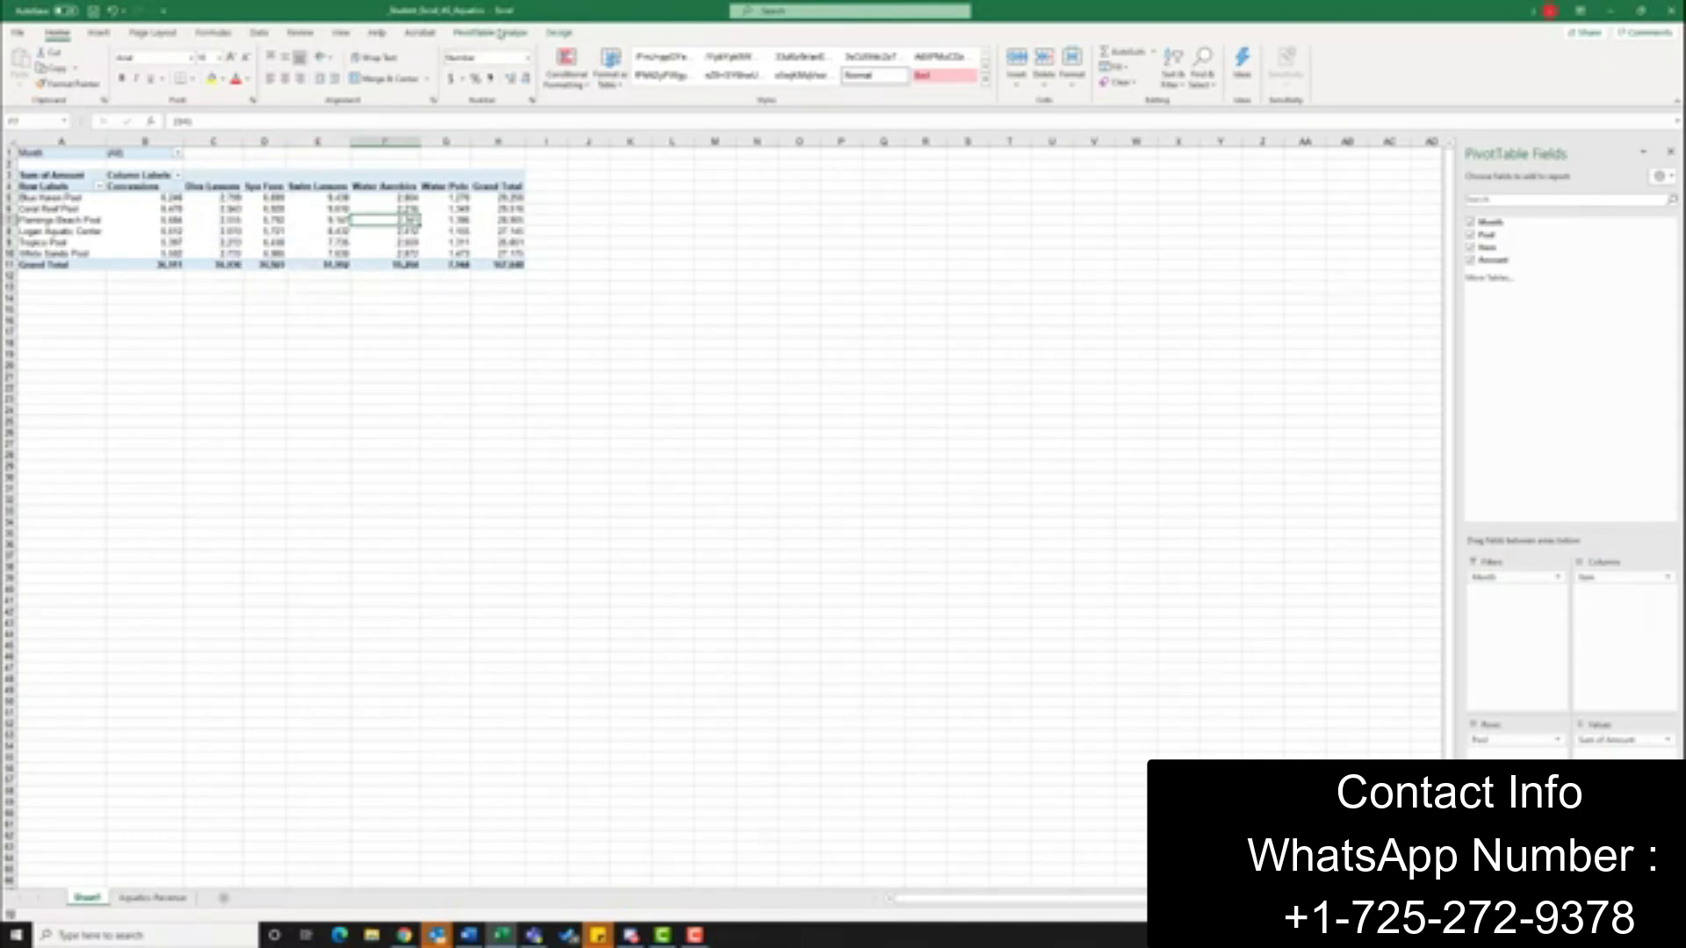
click(498, 35)
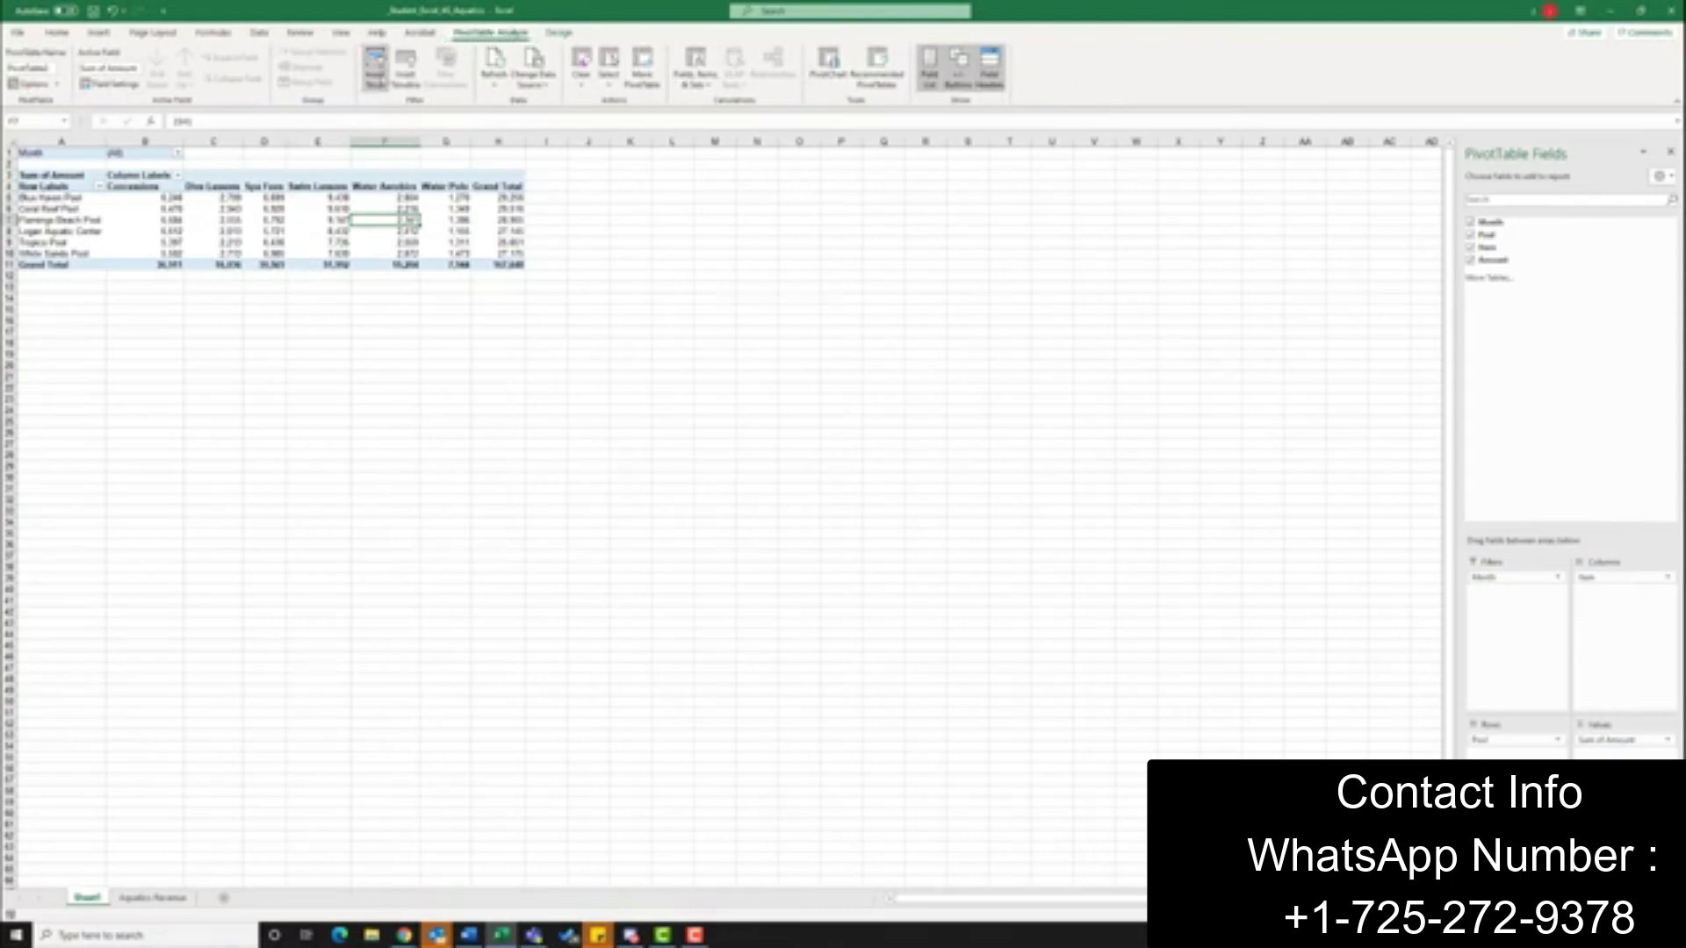
click(380, 74)
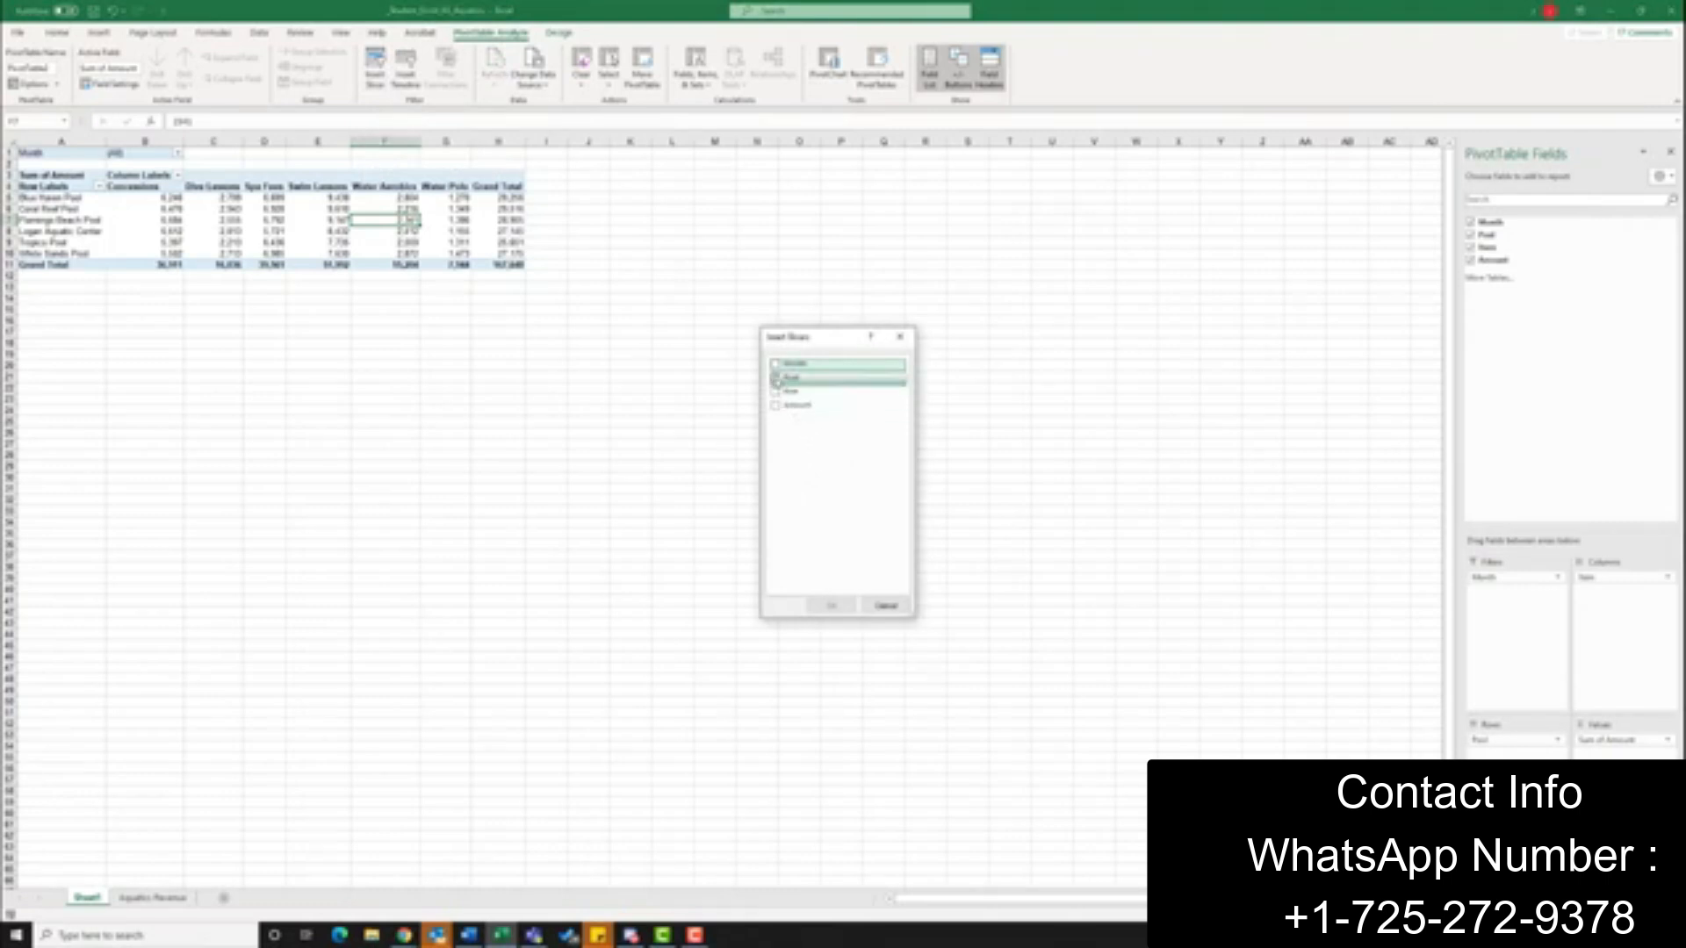
click(776, 380)
click(776, 392)
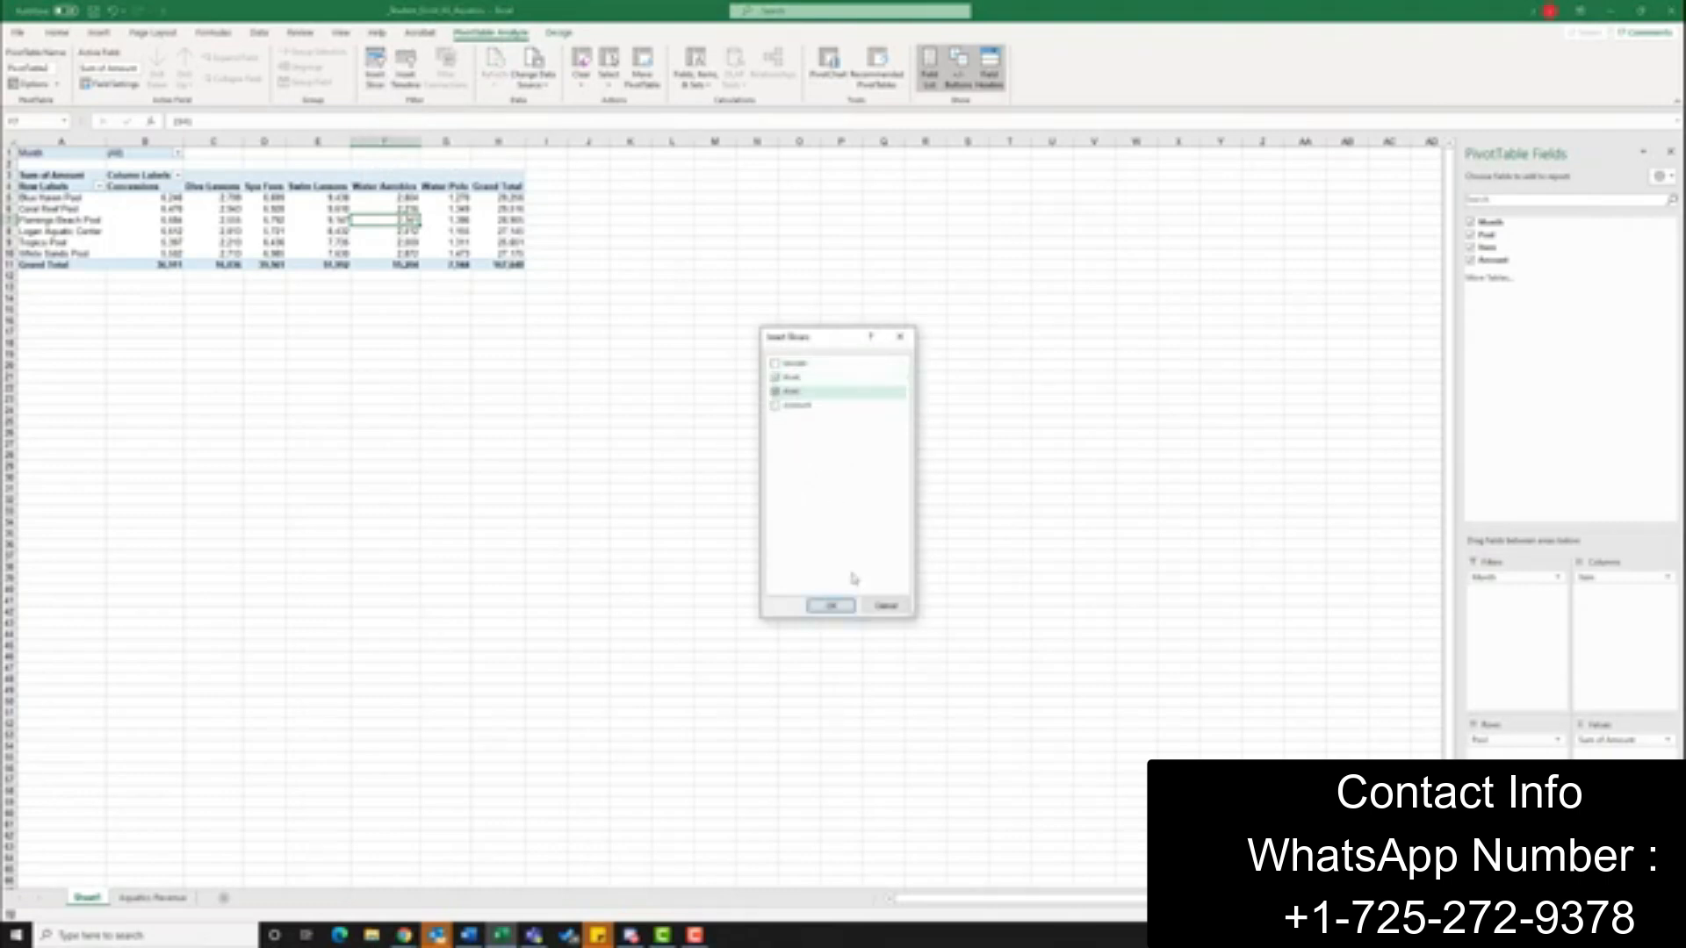
click(834, 606)
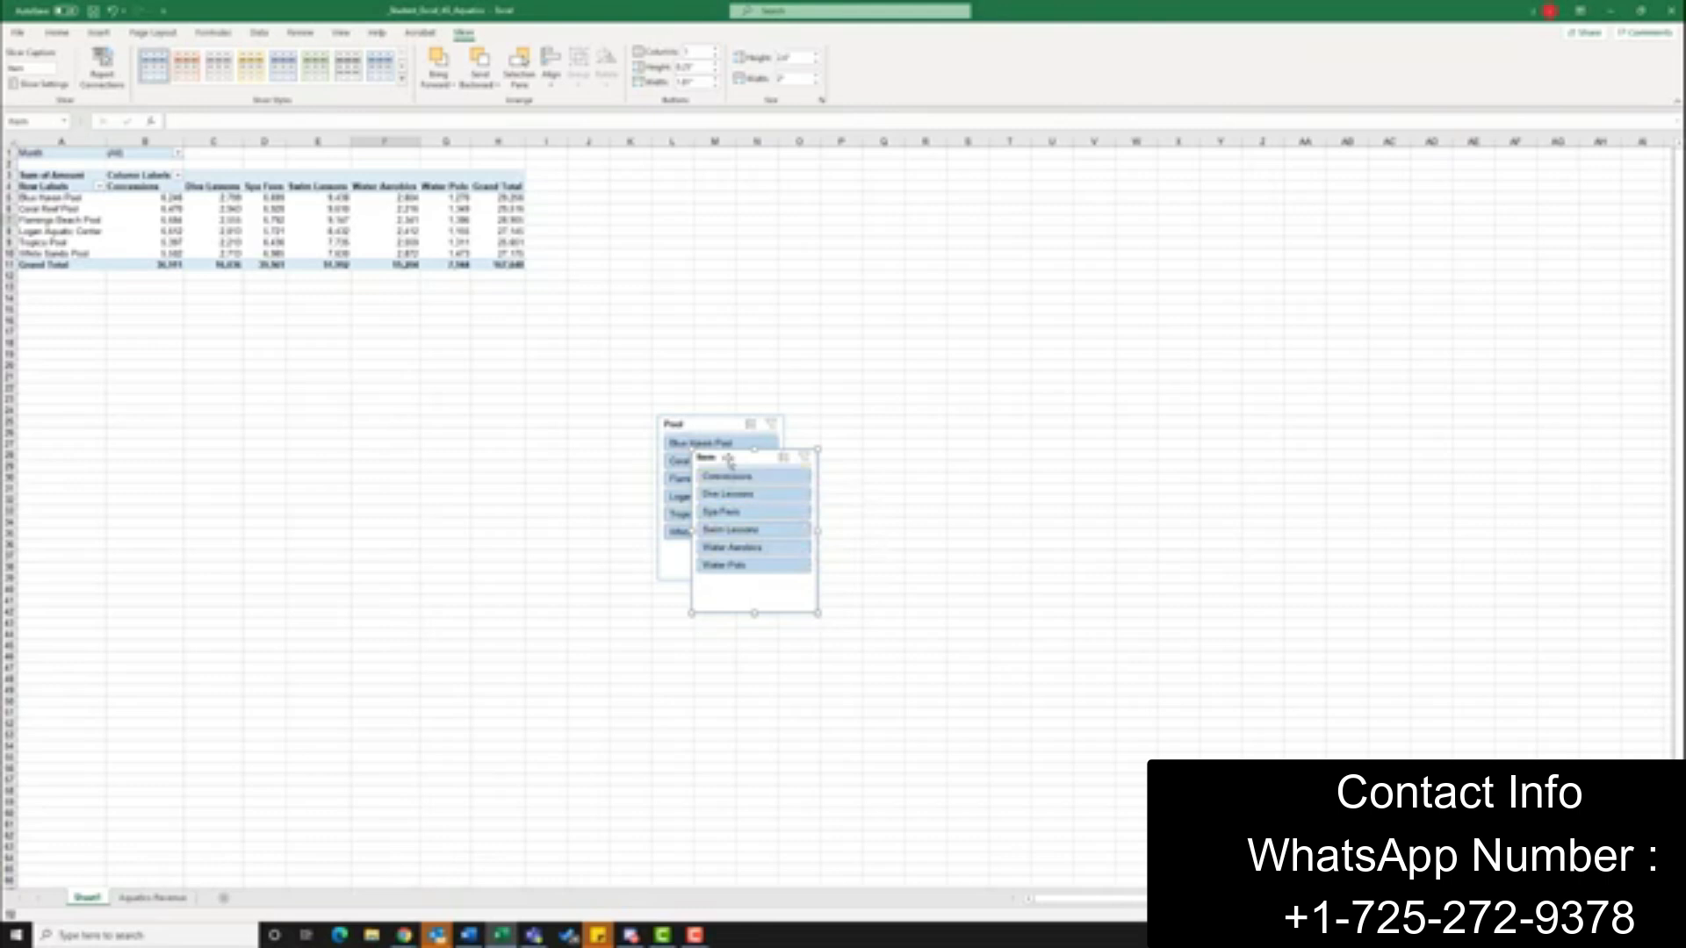
drag(729, 461, 844, 427)
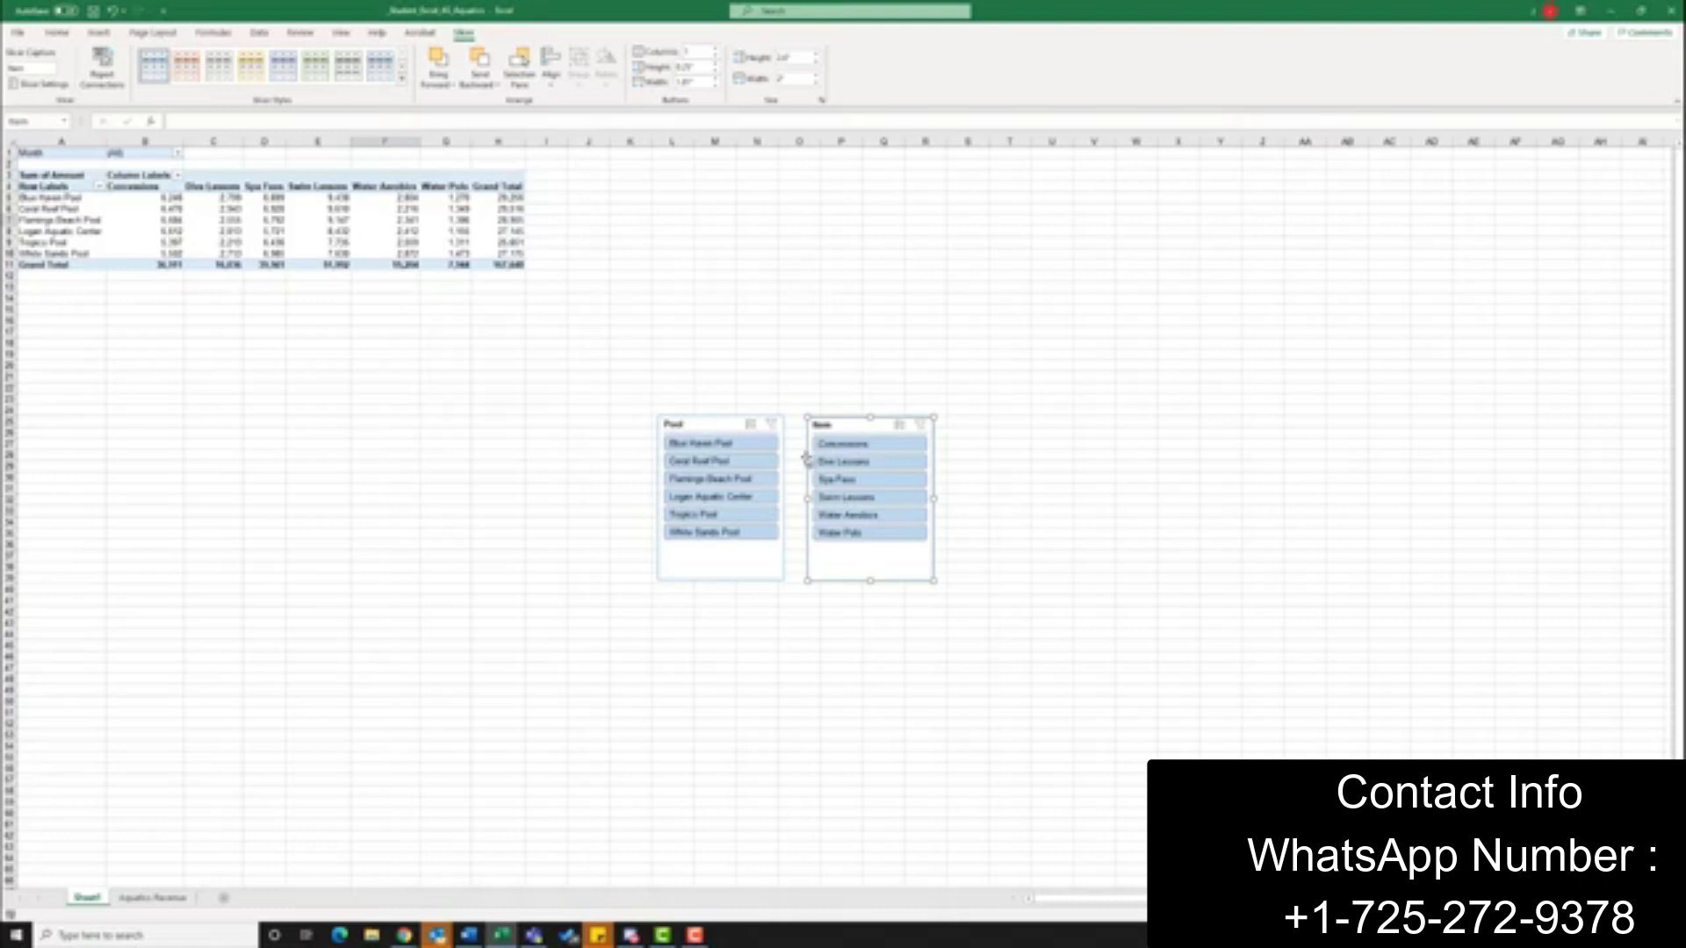
Filter the PivotTable to Tropics Pool and Spa Fees using the slicers, and move both slicers side by side next to the PivotTable
click(729, 517)
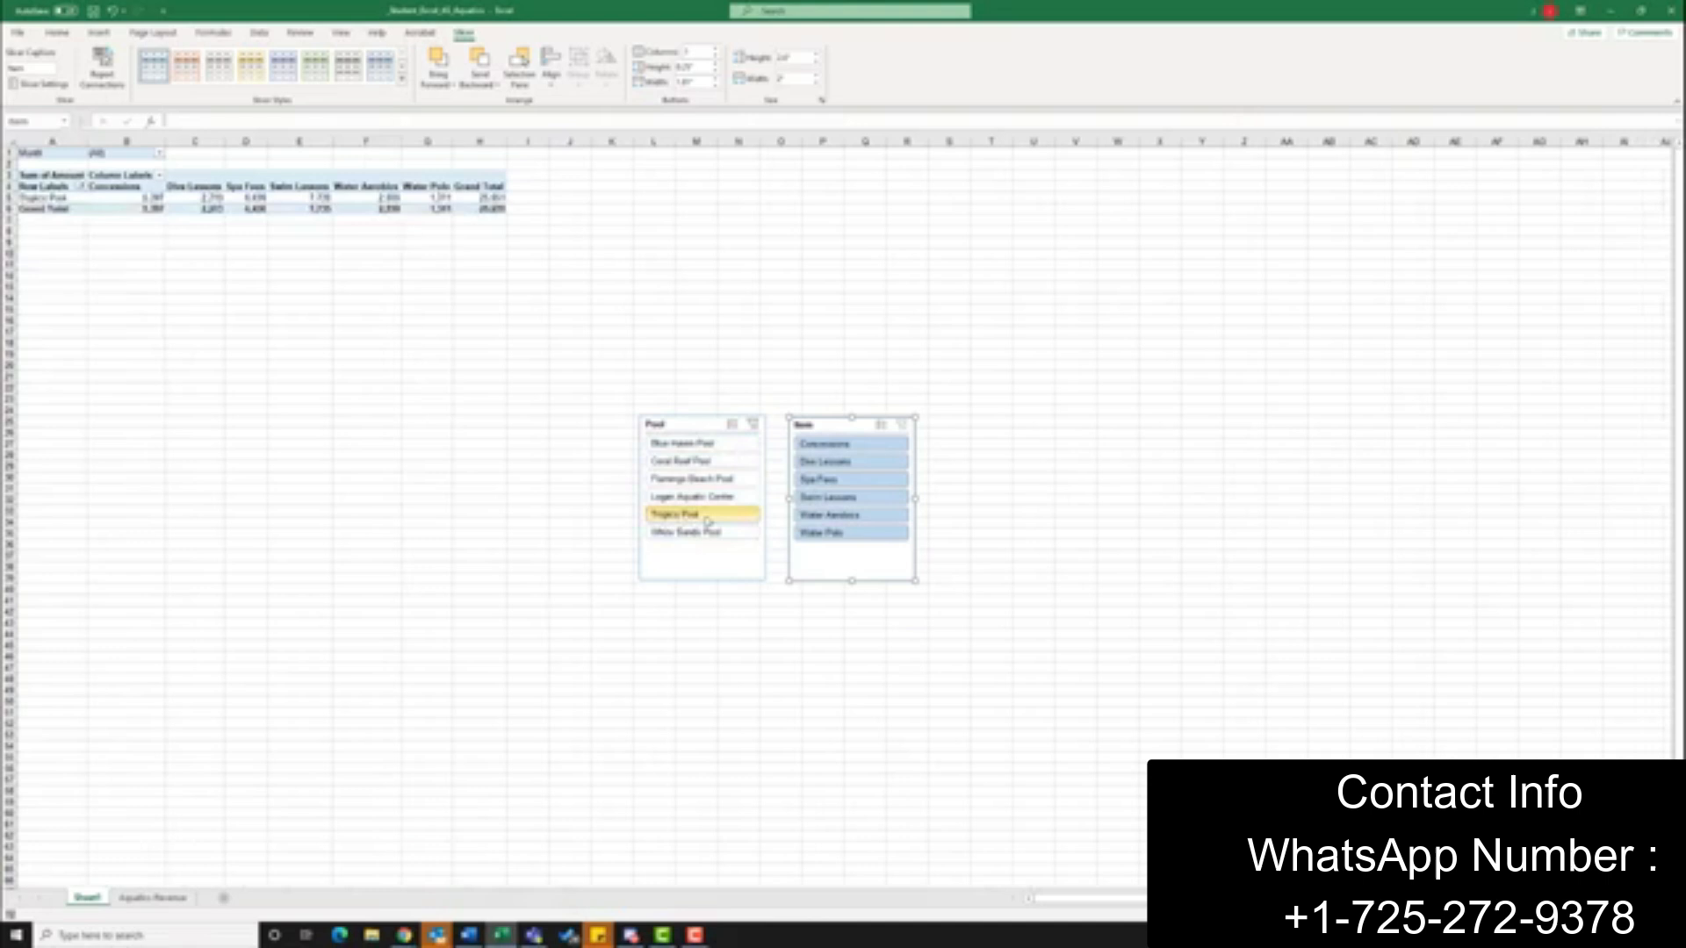
click(841, 485)
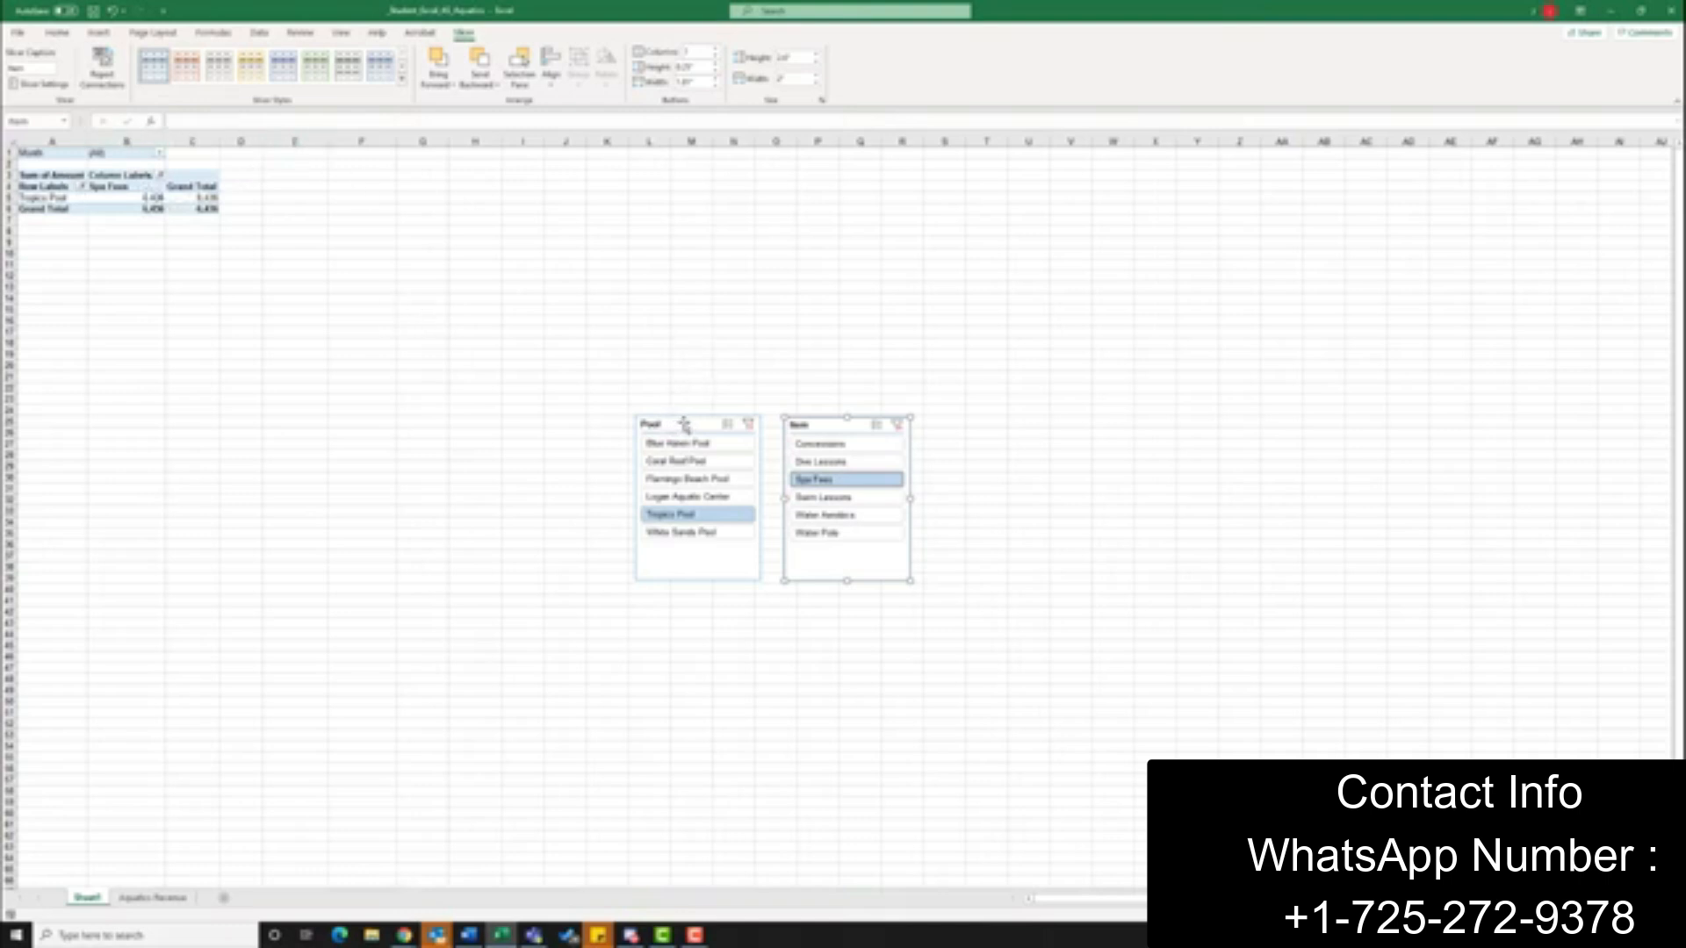
drag(686, 426, 316, 179)
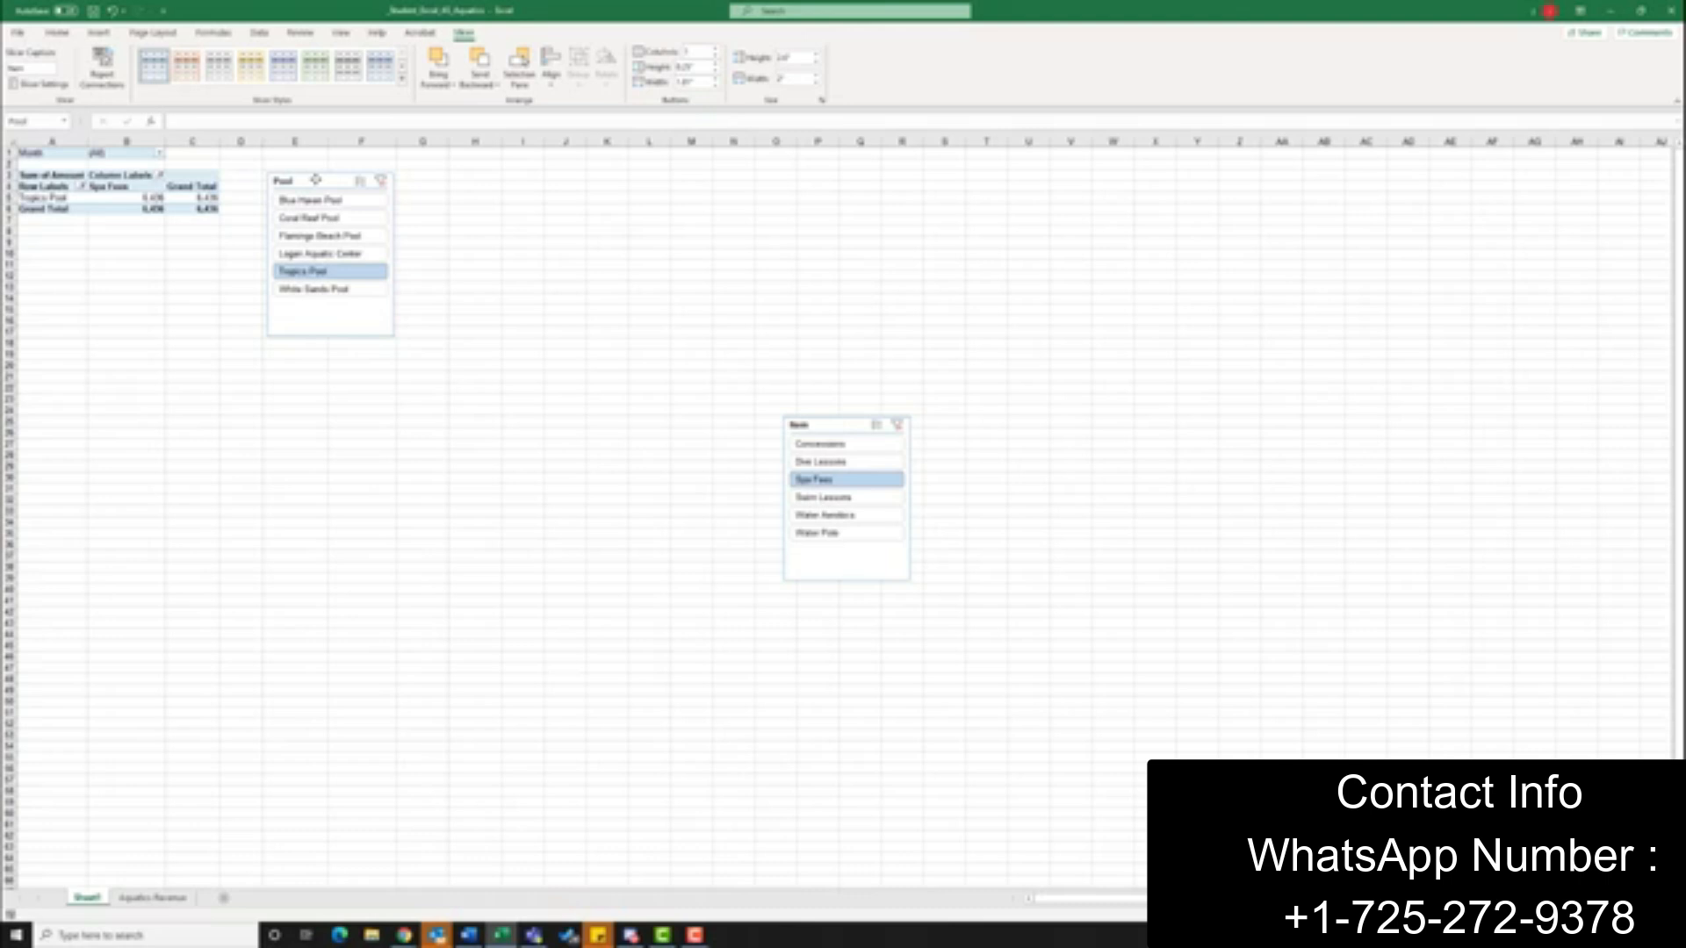
drag(315, 179, 315, 180)
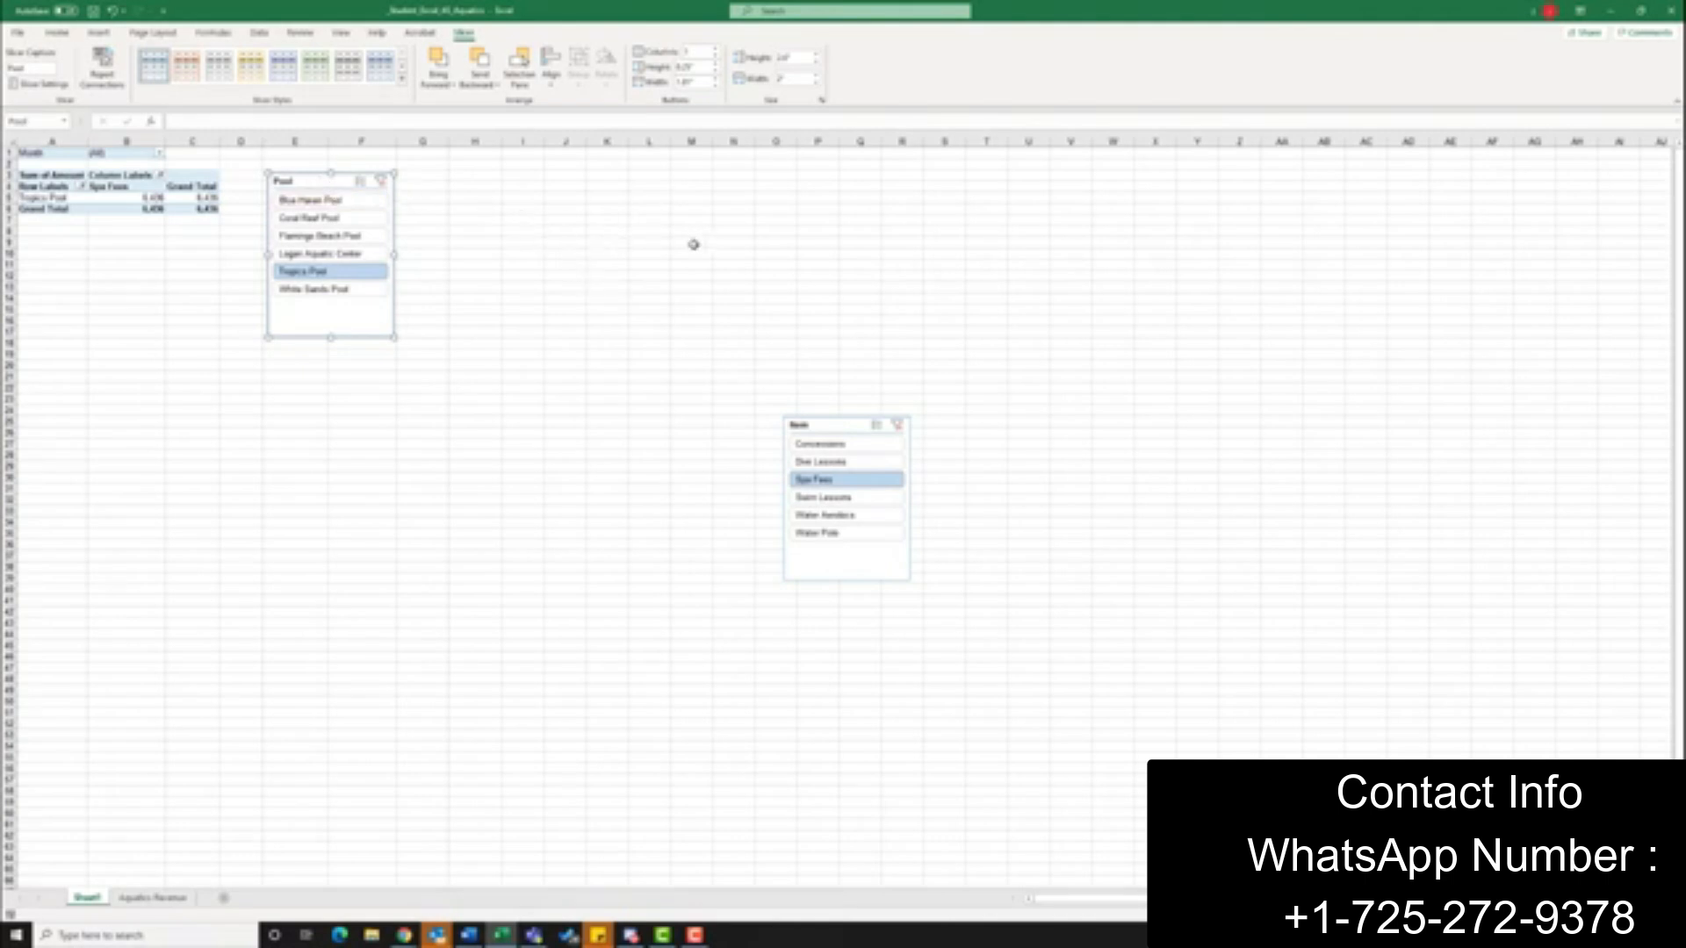
drag(837, 427, 451, 181)
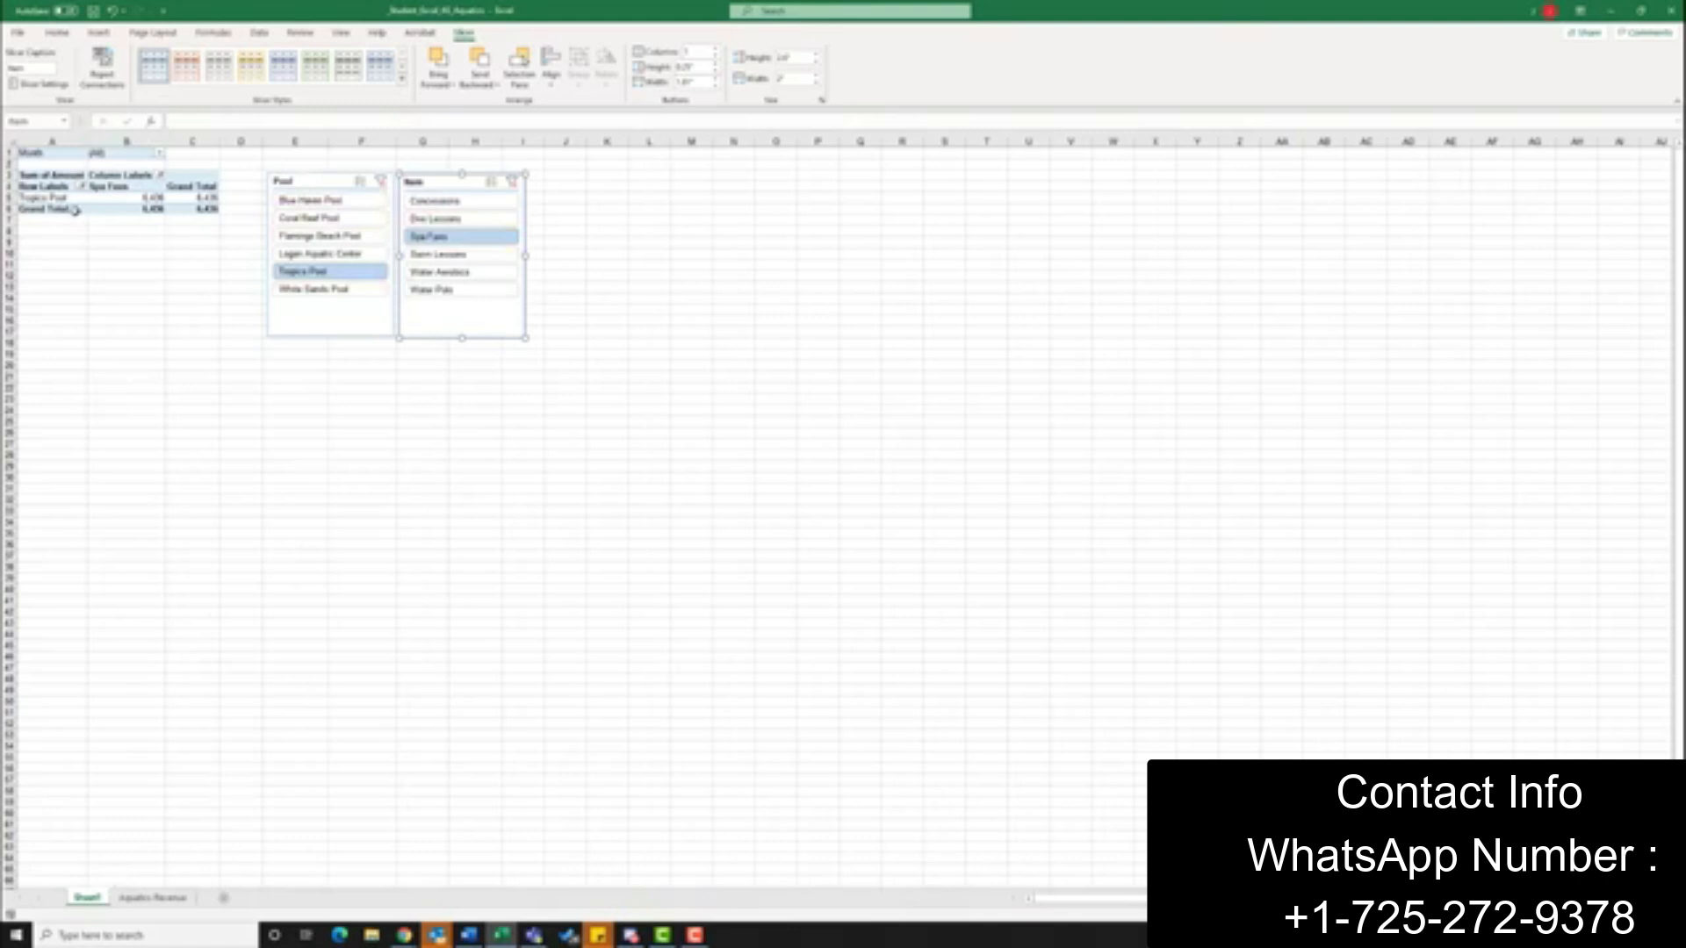
Create a copy of Sheet1 placed before the original sheet
right_click(88, 898)
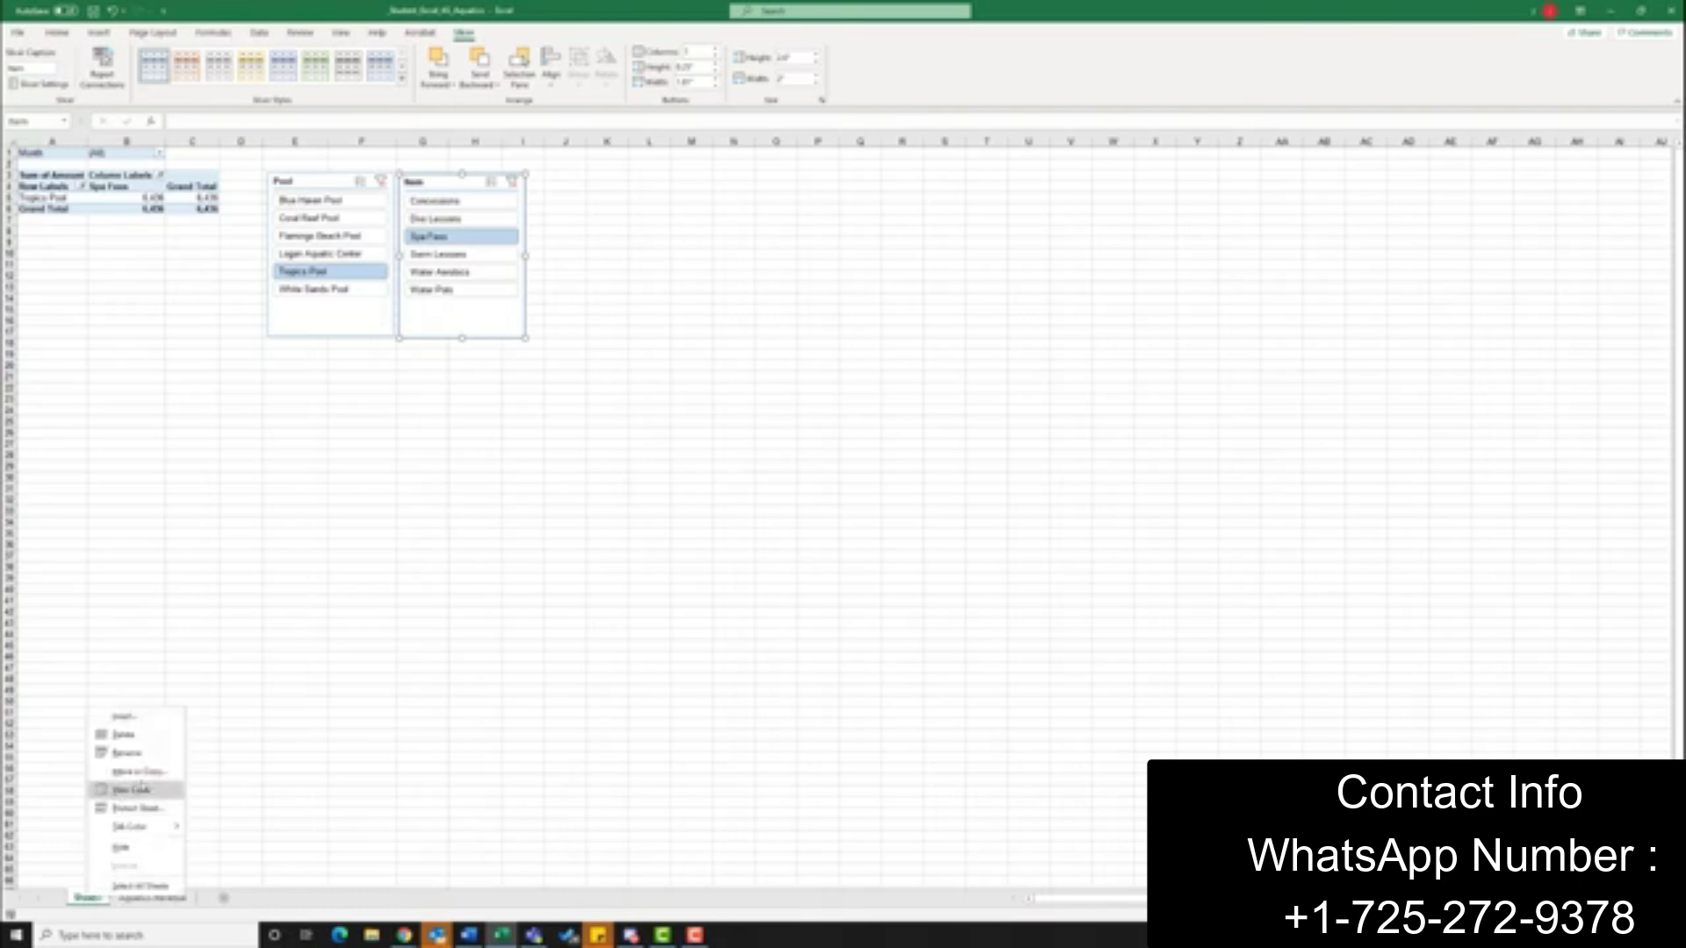
click(140, 772)
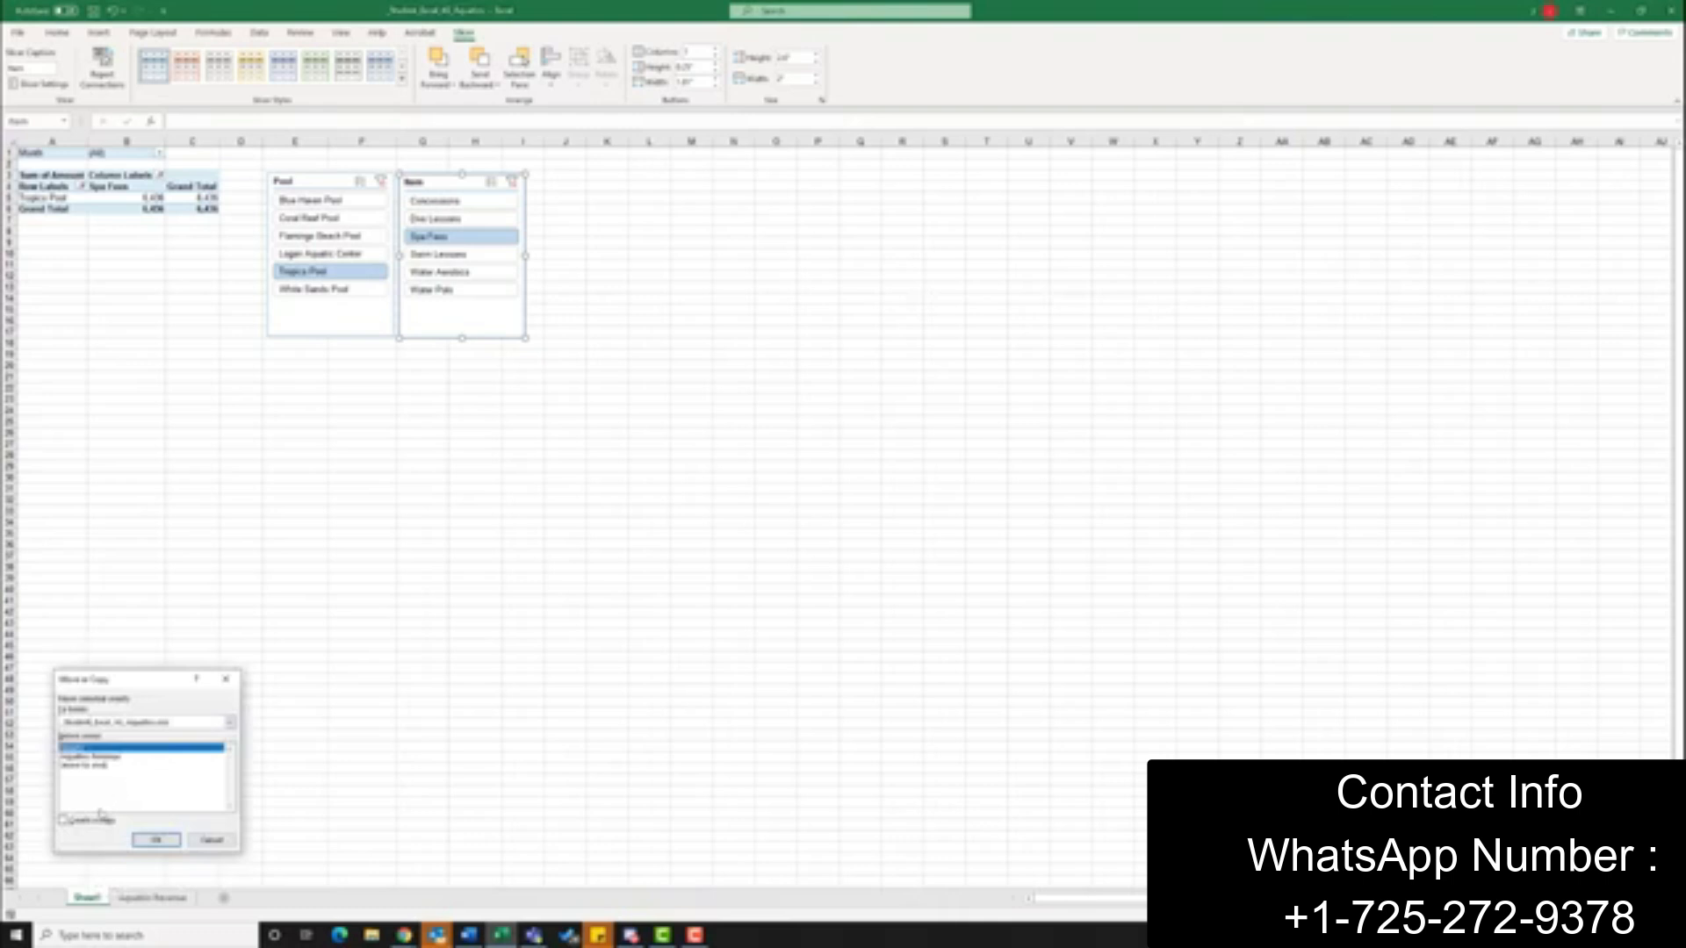
click(64, 821)
click(158, 841)
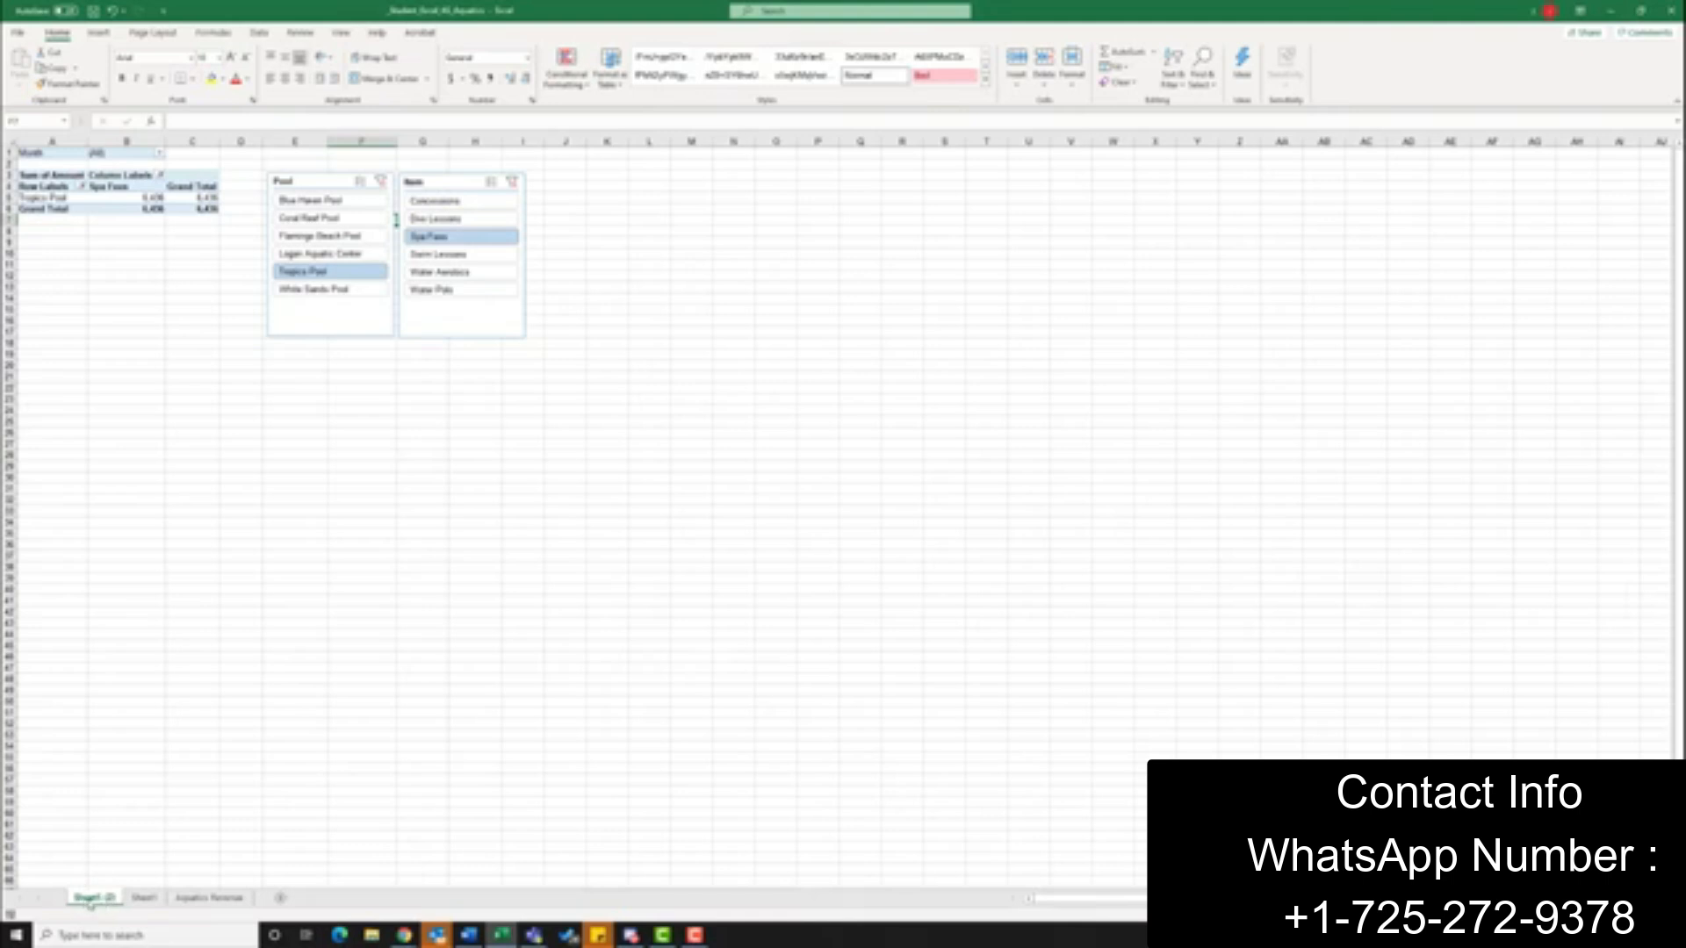
Rename the copied sheet as Tropics Pool
right_click(89, 901)
click(132, 757)
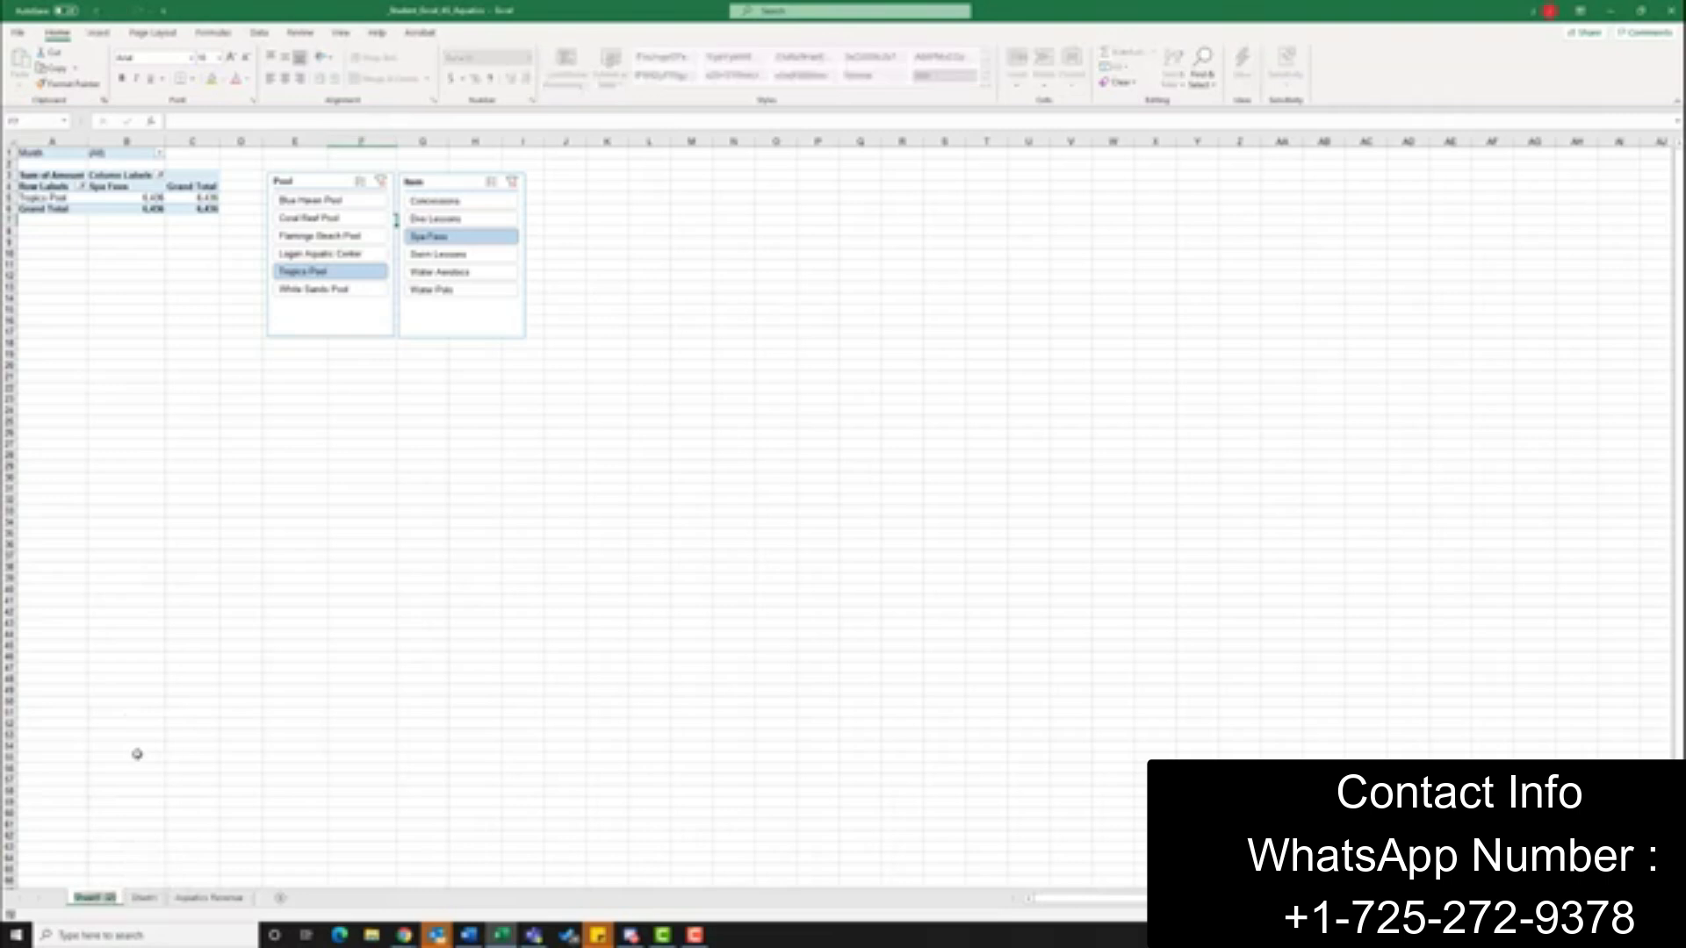
text(Tropical)
text( Pool)
key(BackSpace)
key(BackSpace)
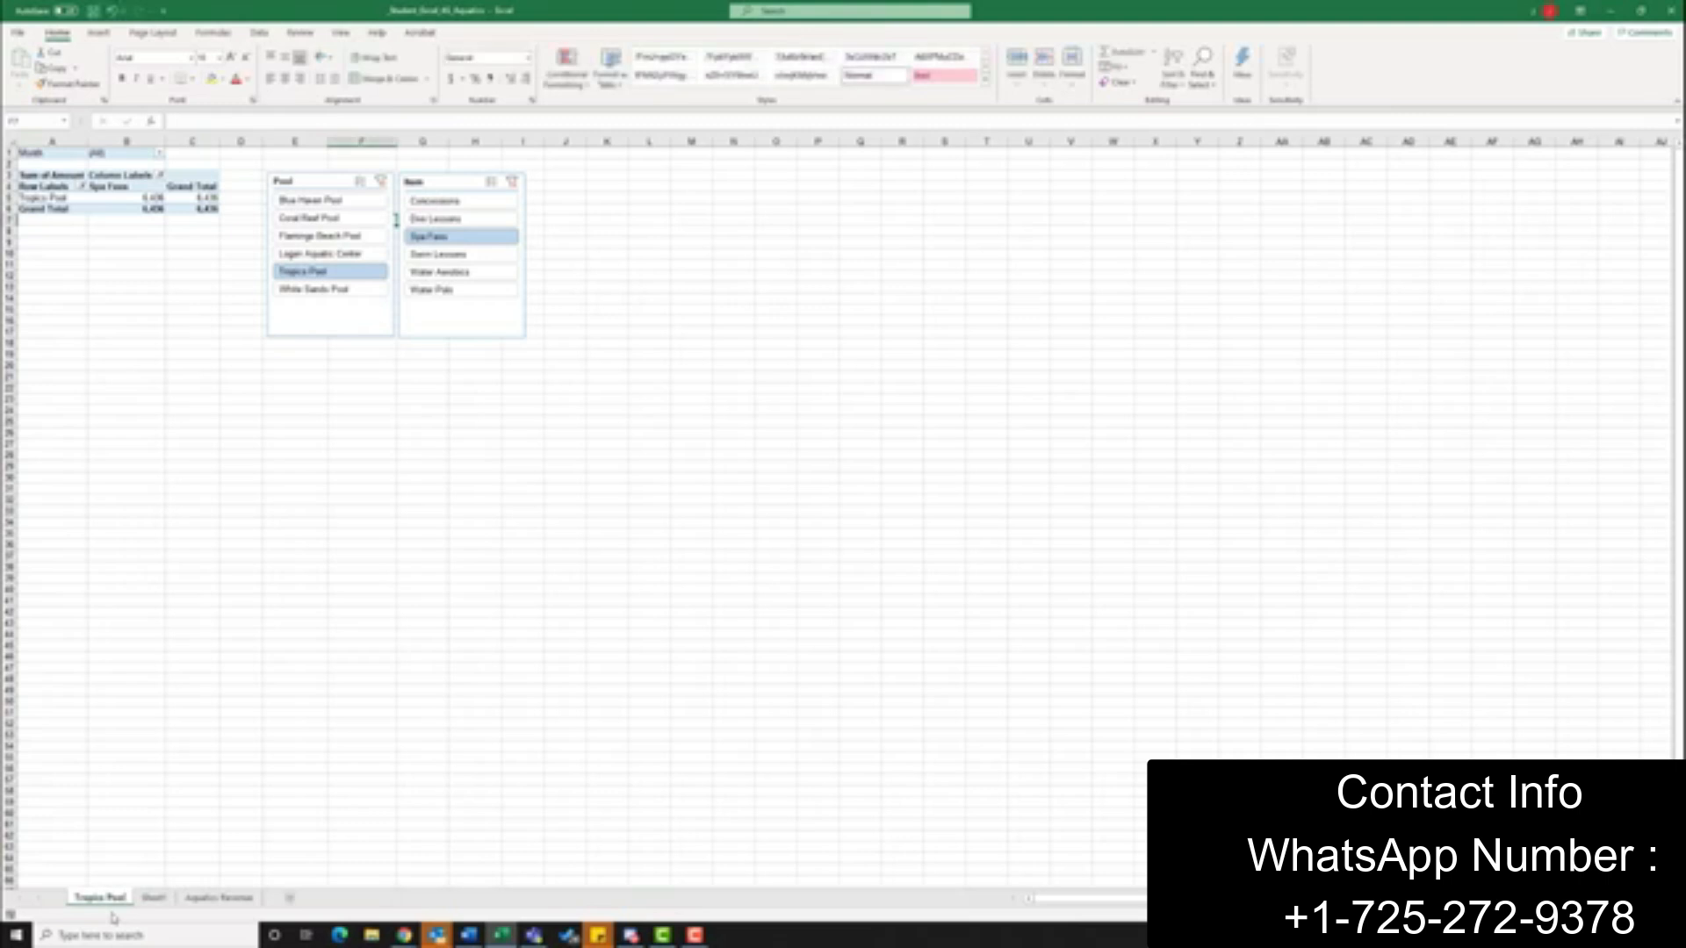
On Sheet1, clear the Pool and Item slicer filters and delete both slicers
click(155, 898)
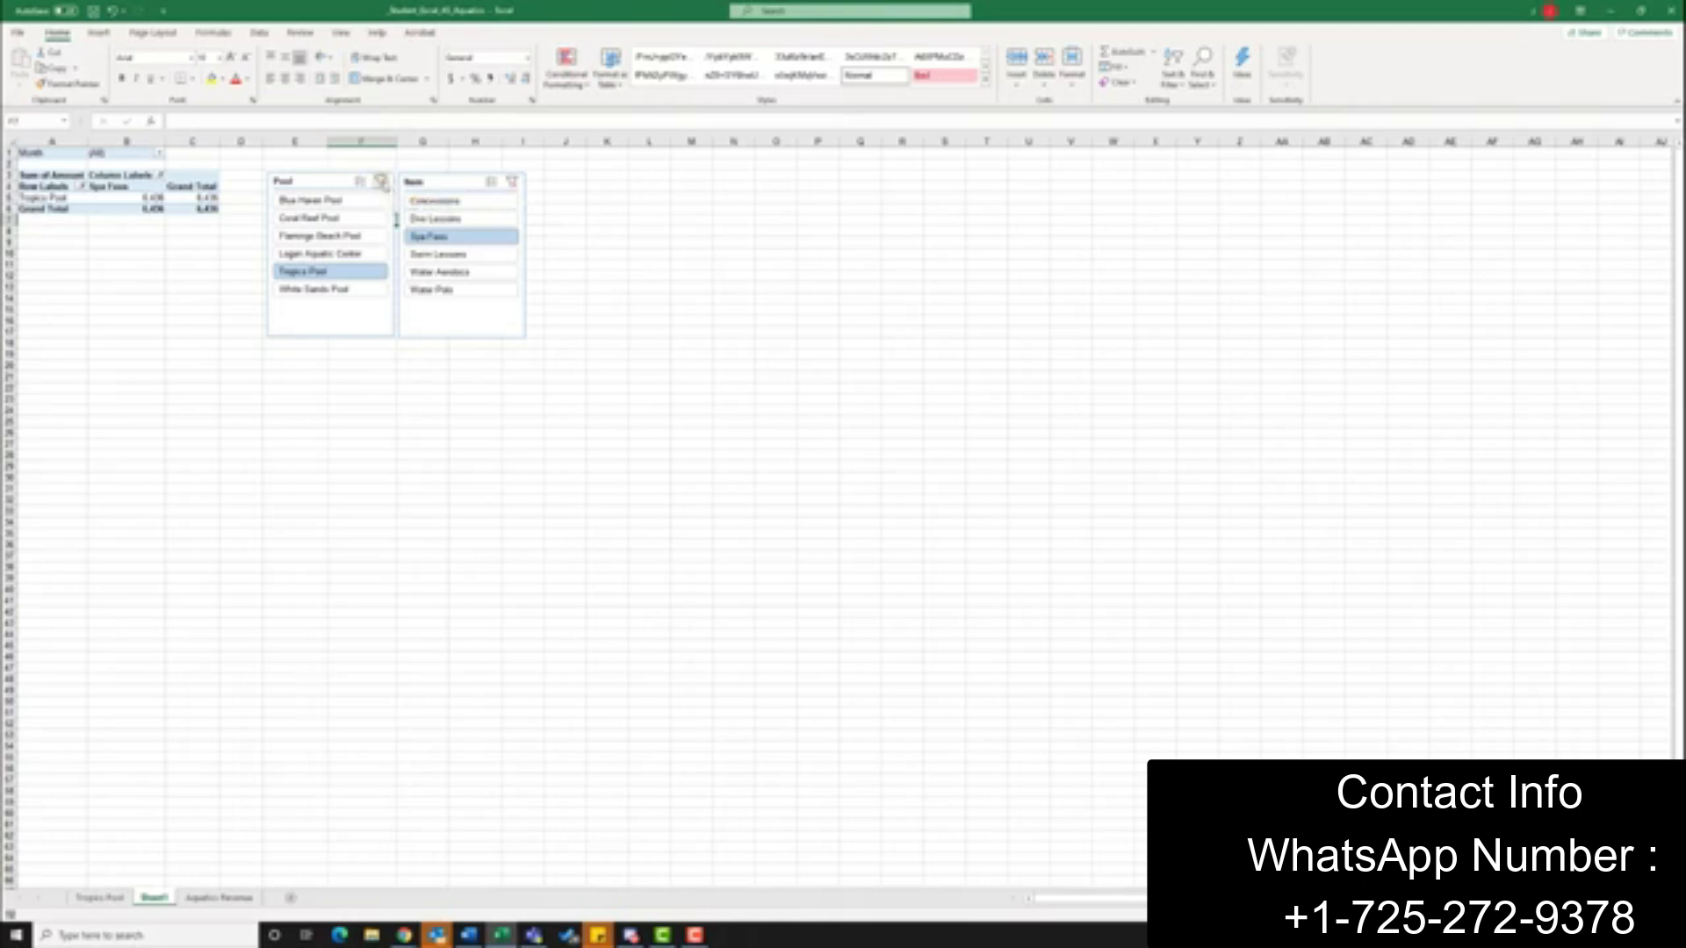
click(383, 183)
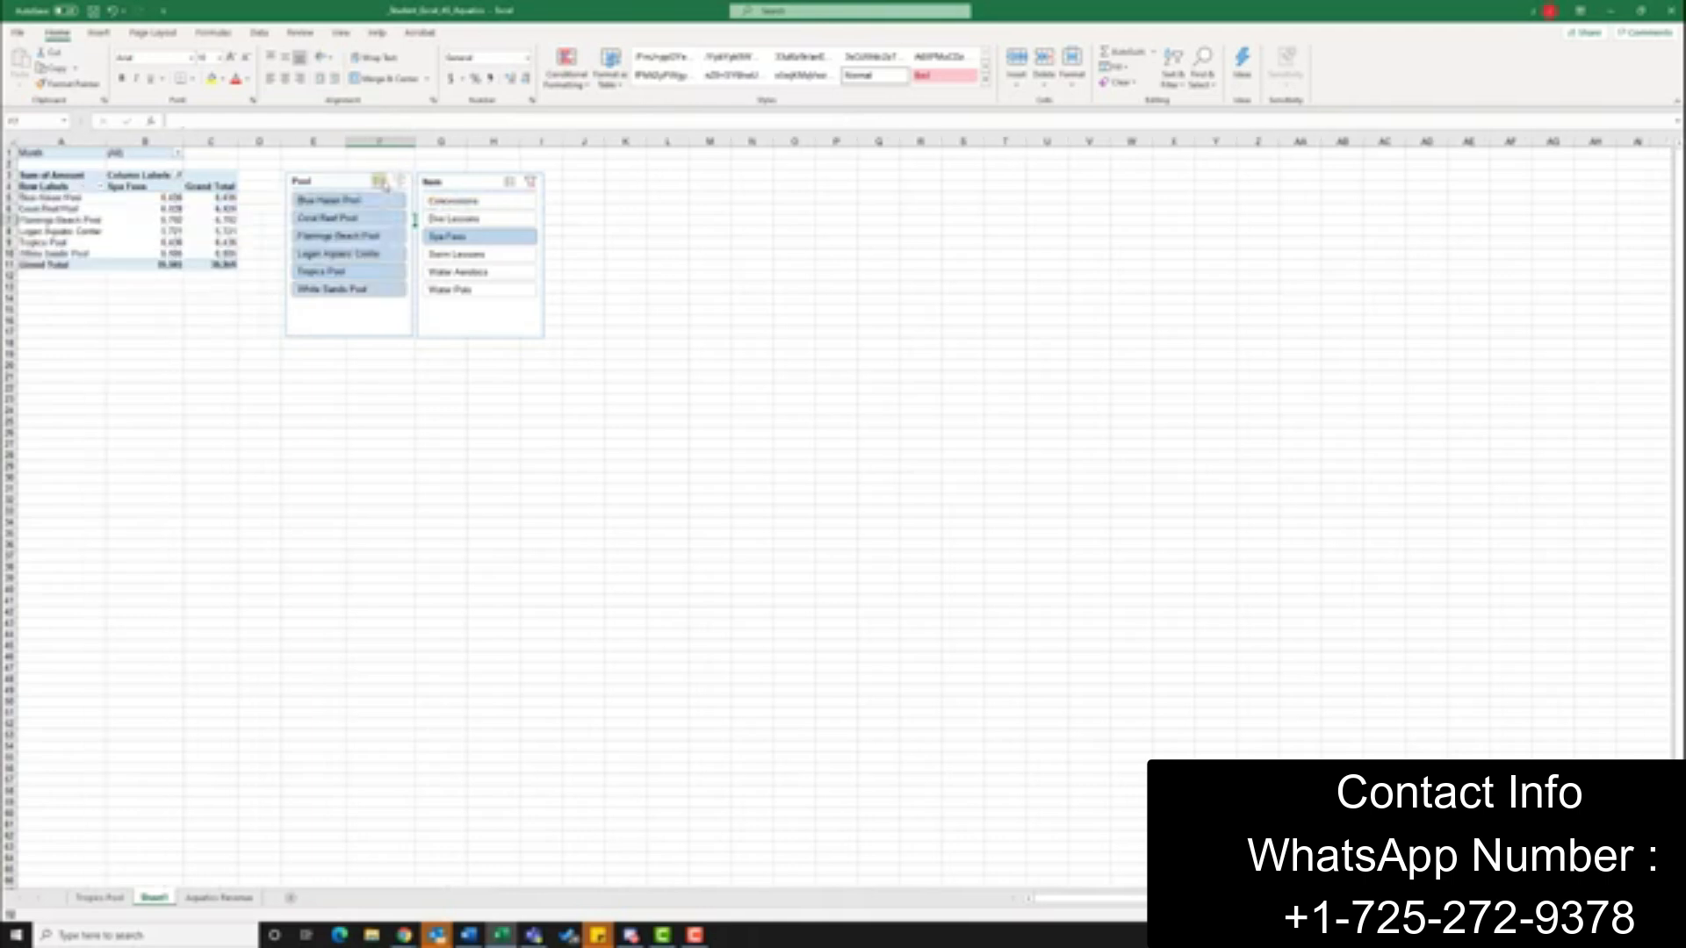
click(533, 185)
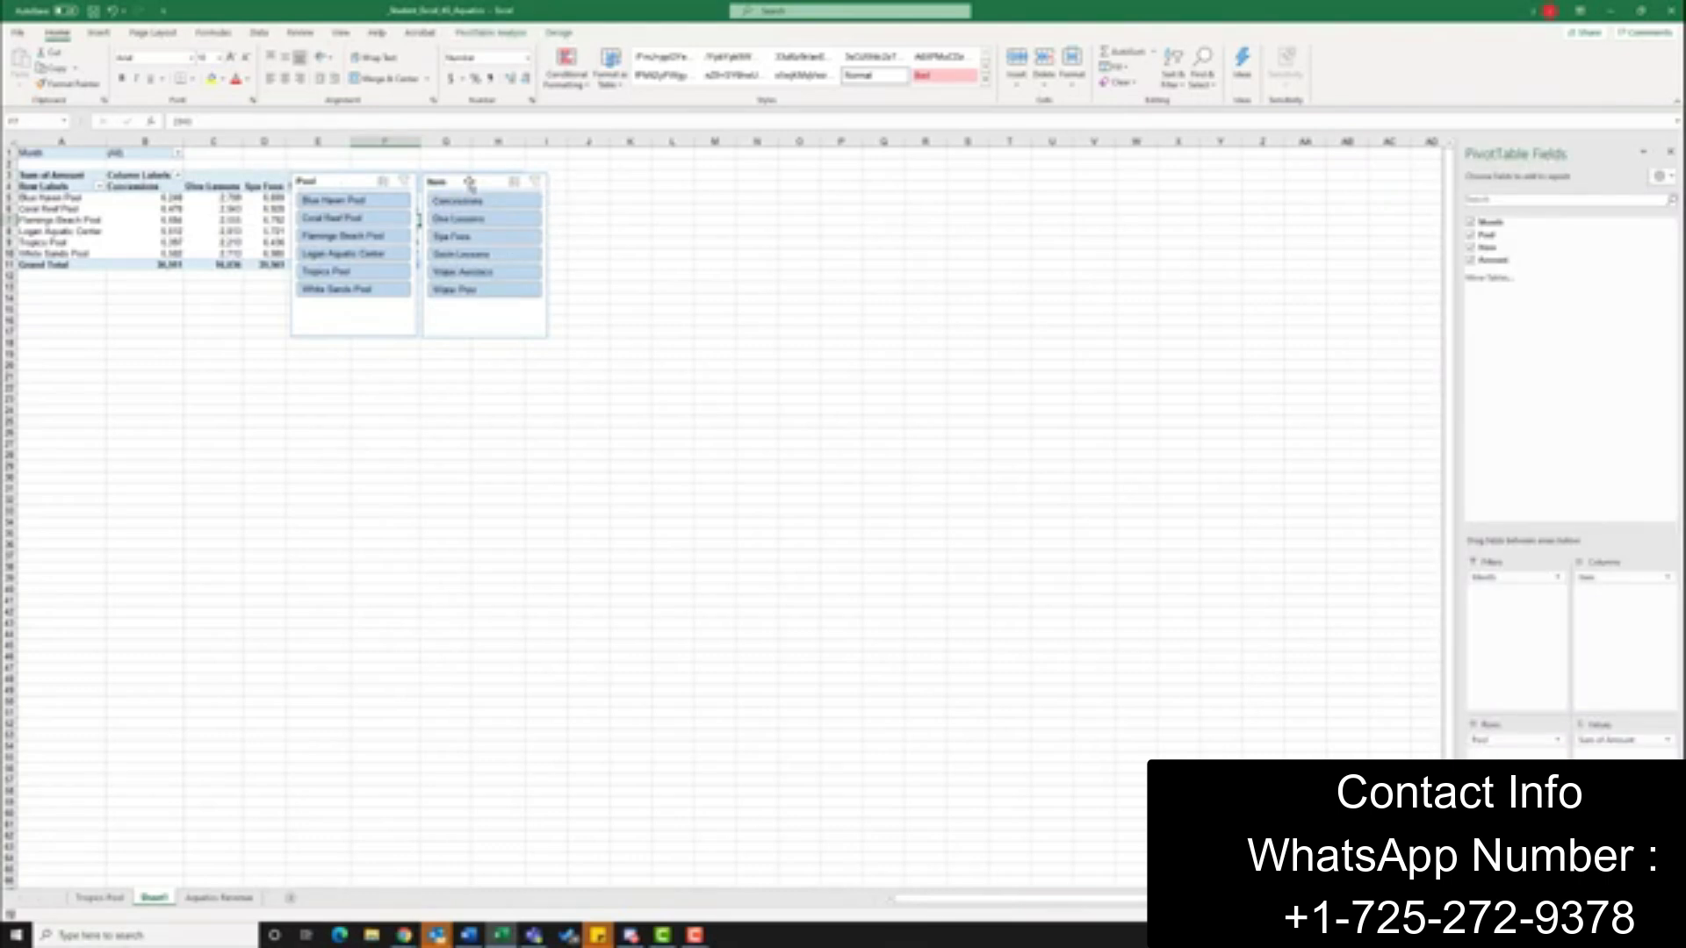
click(470, 184)
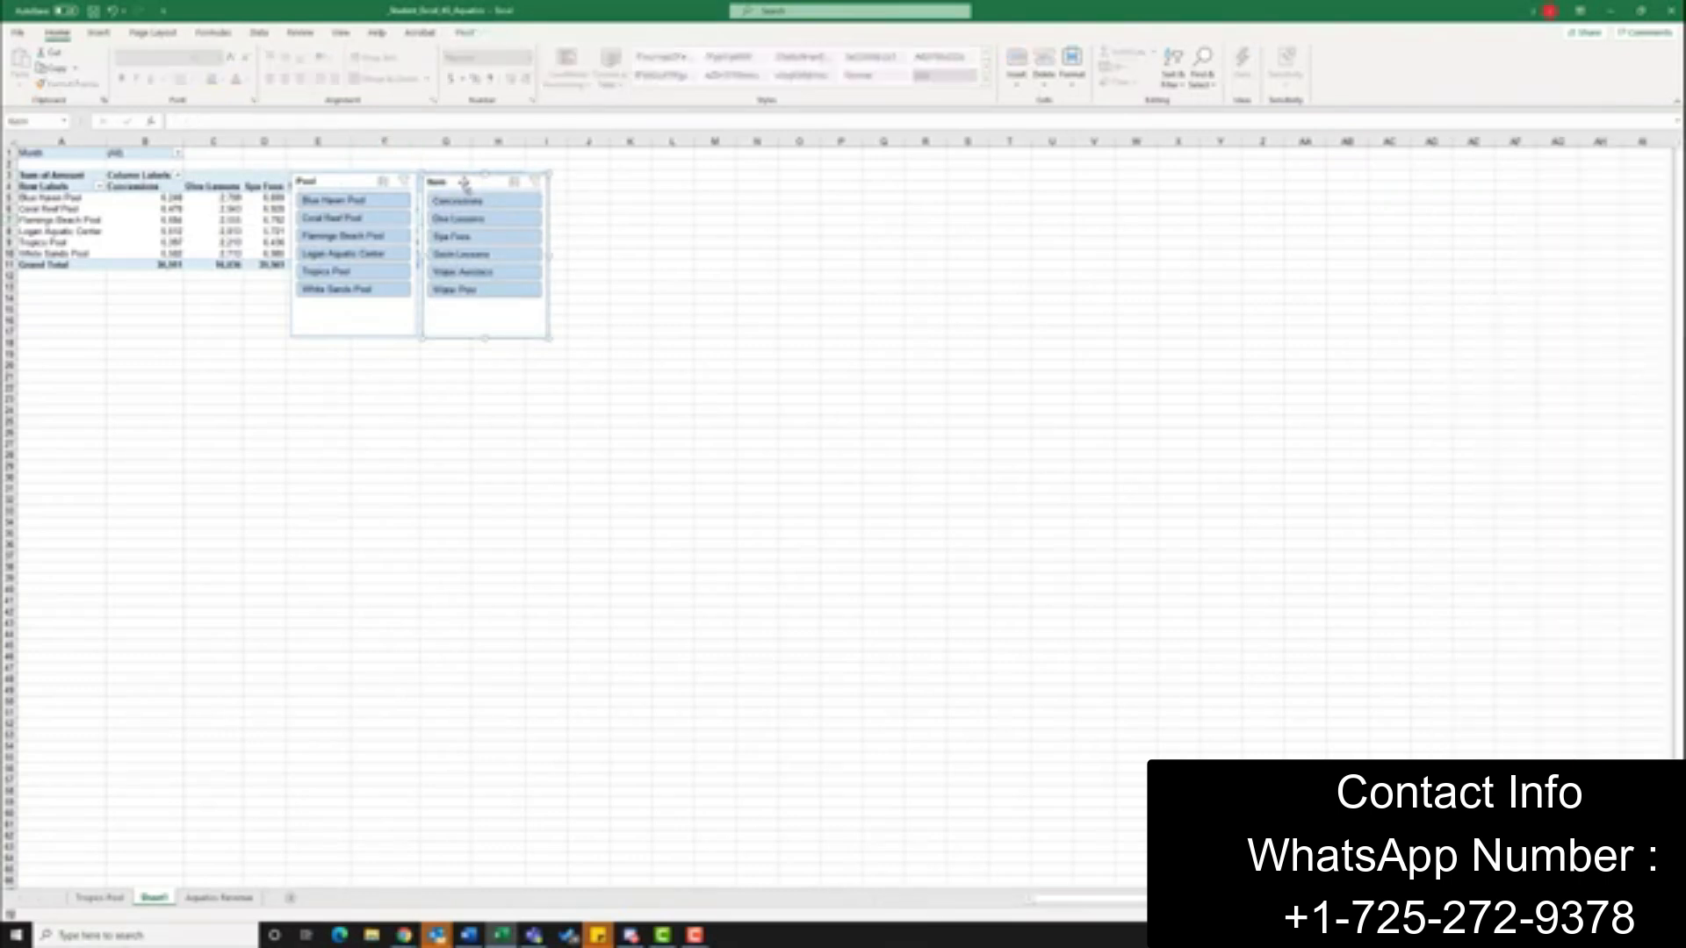
key(Delete)
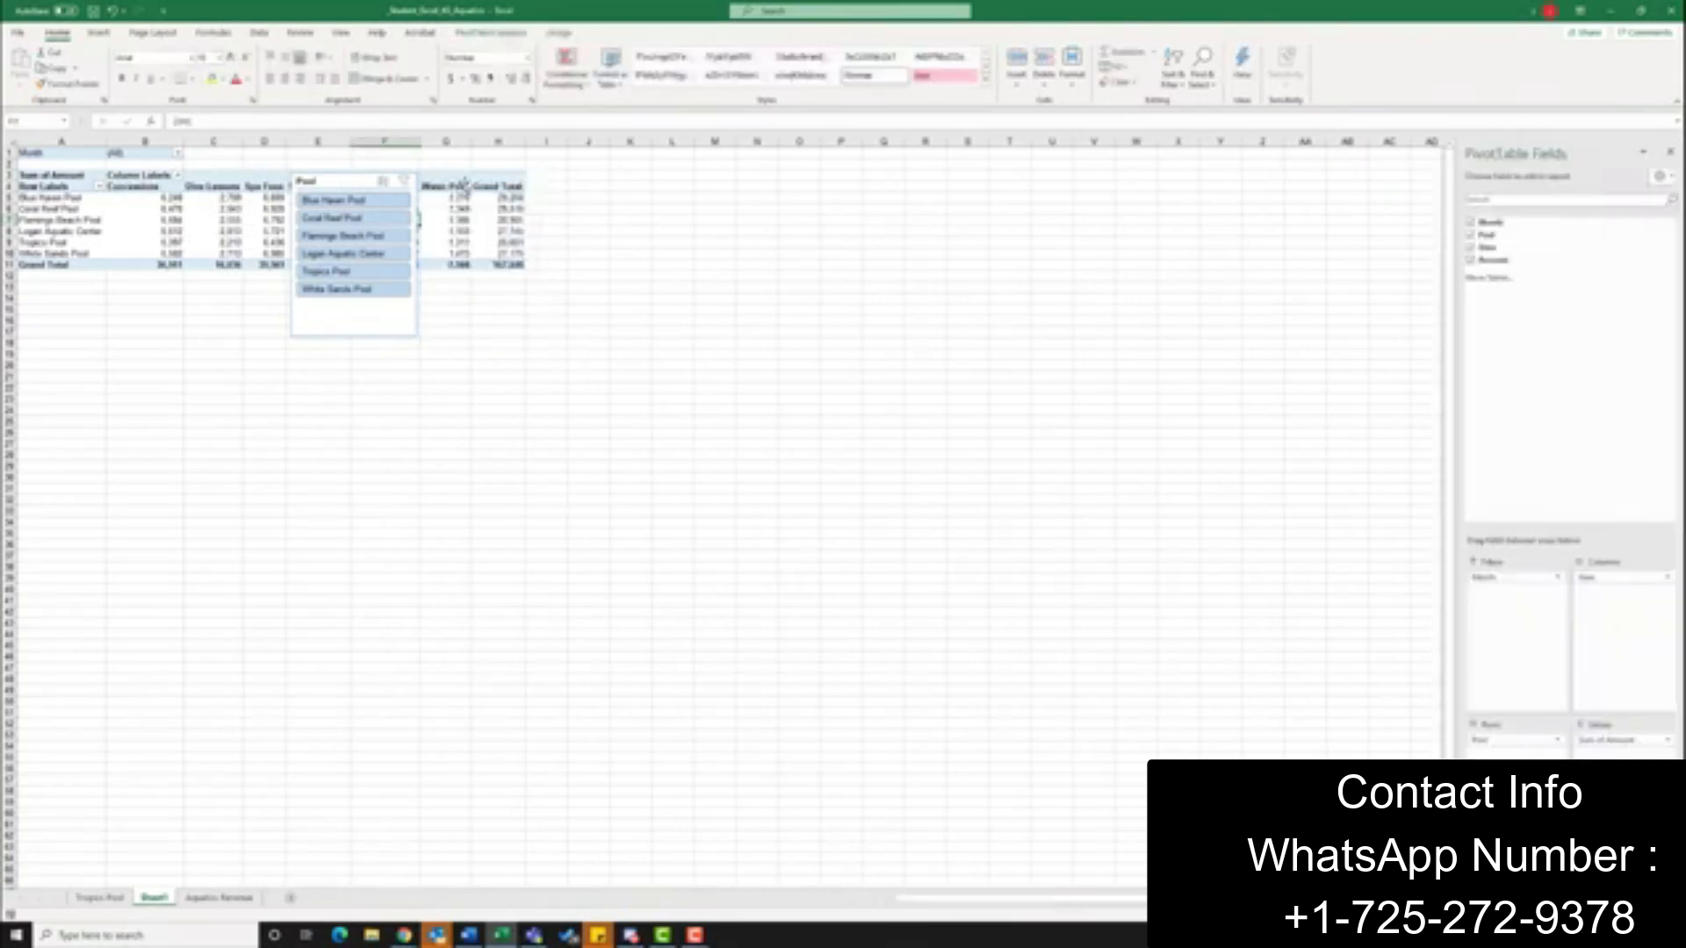
click(347, 182)
key(Delete)
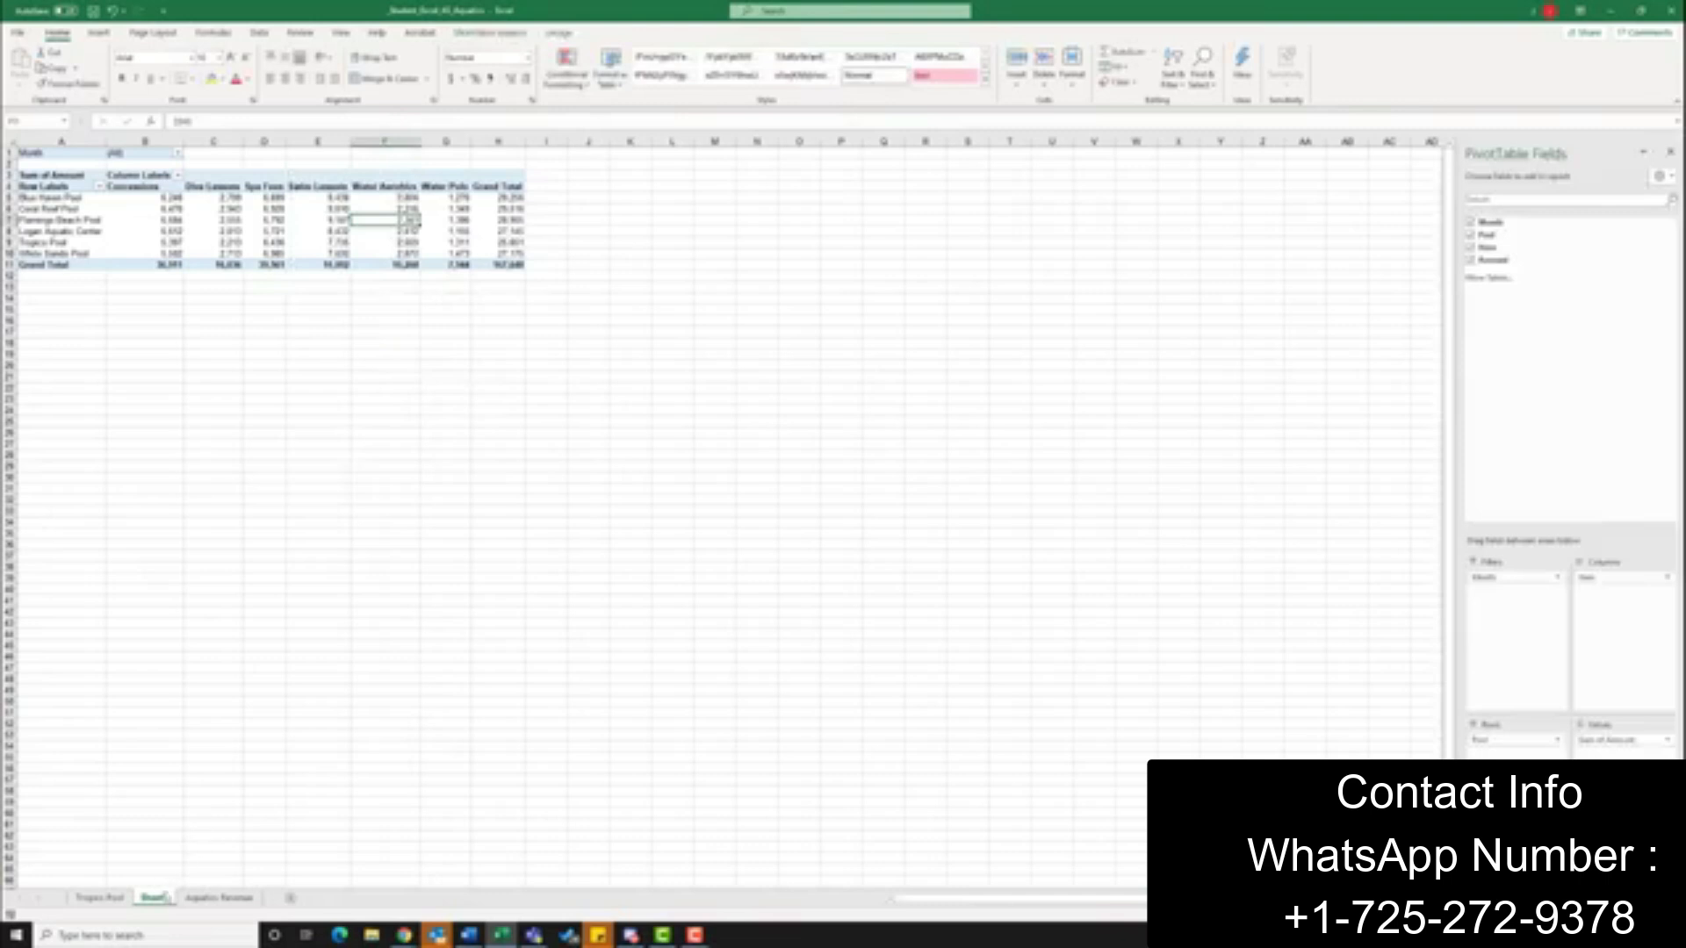
Rename Sheet1 as 2Q Revenue
right_click(155, 900)
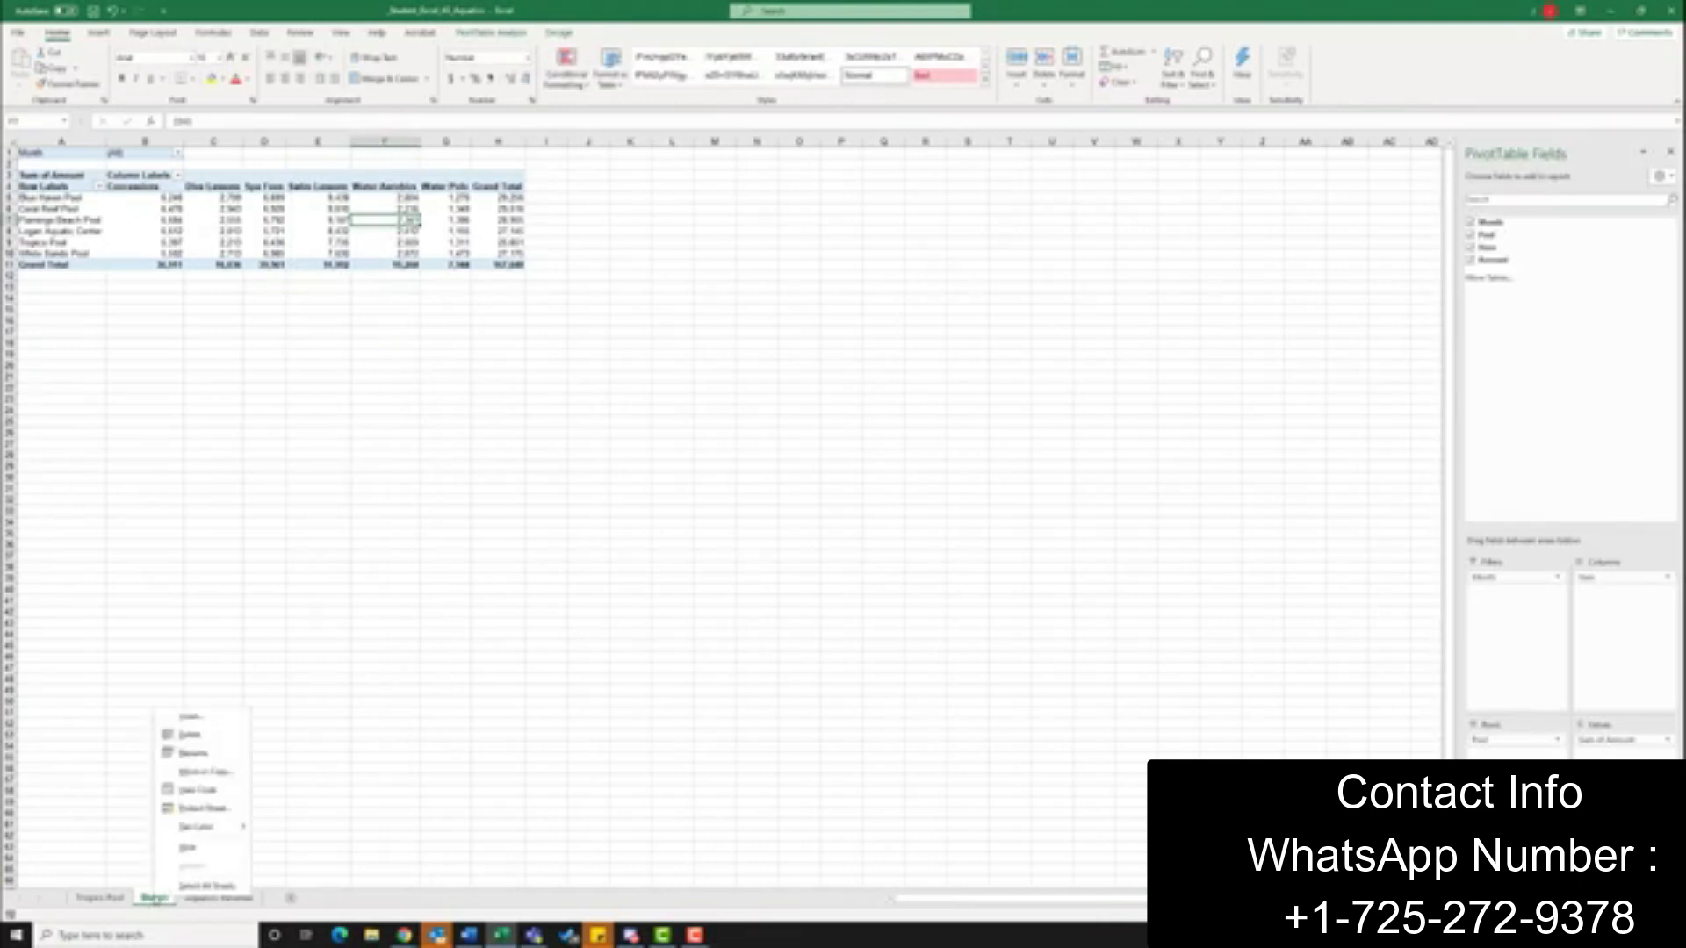
click(215, 757)
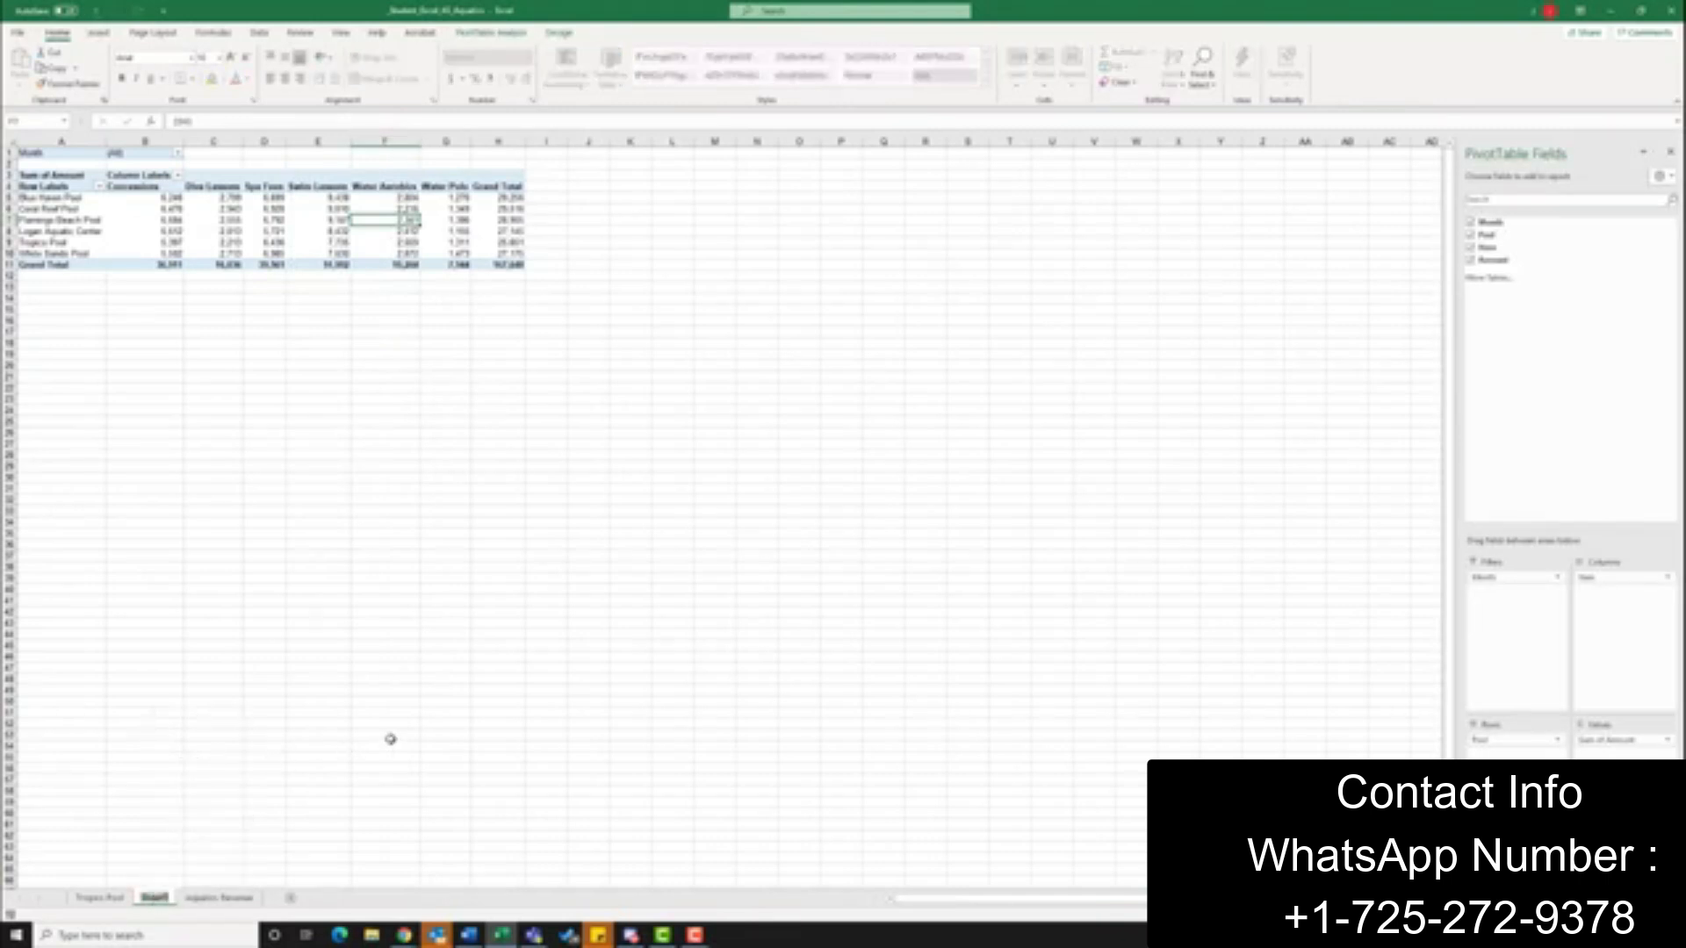
text(BQ Balanced)
key(Return)
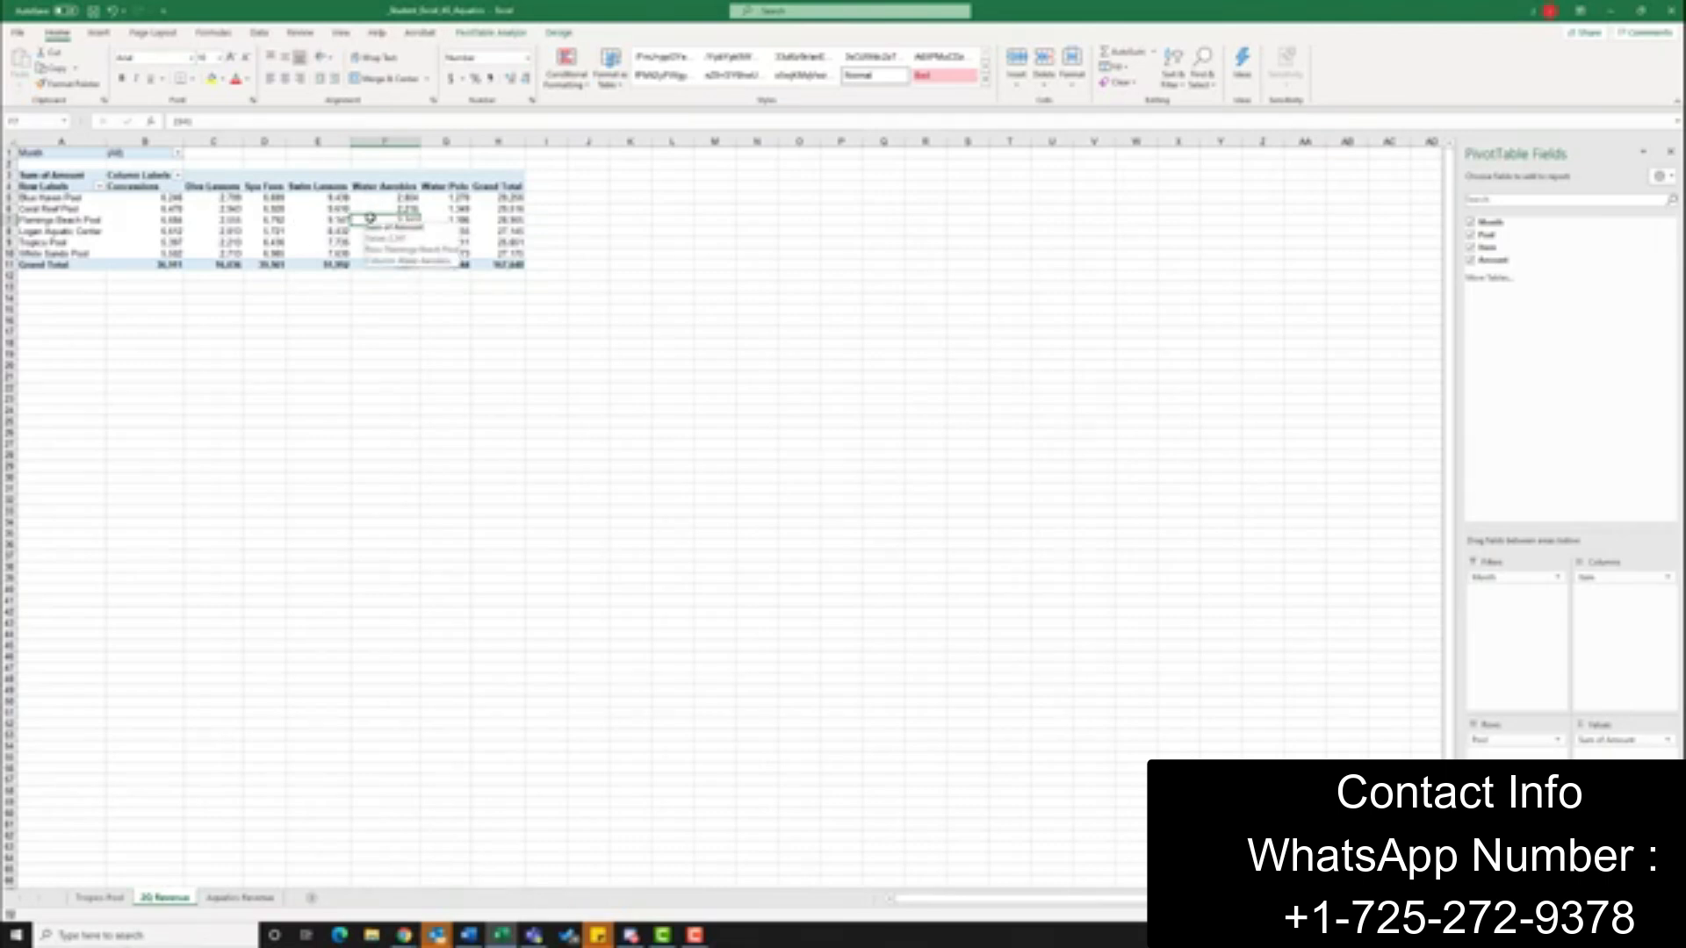
Insert a Stacked Column PivotChart from the PivotTable on the 2Q Revenue sheet
click(97, 35)
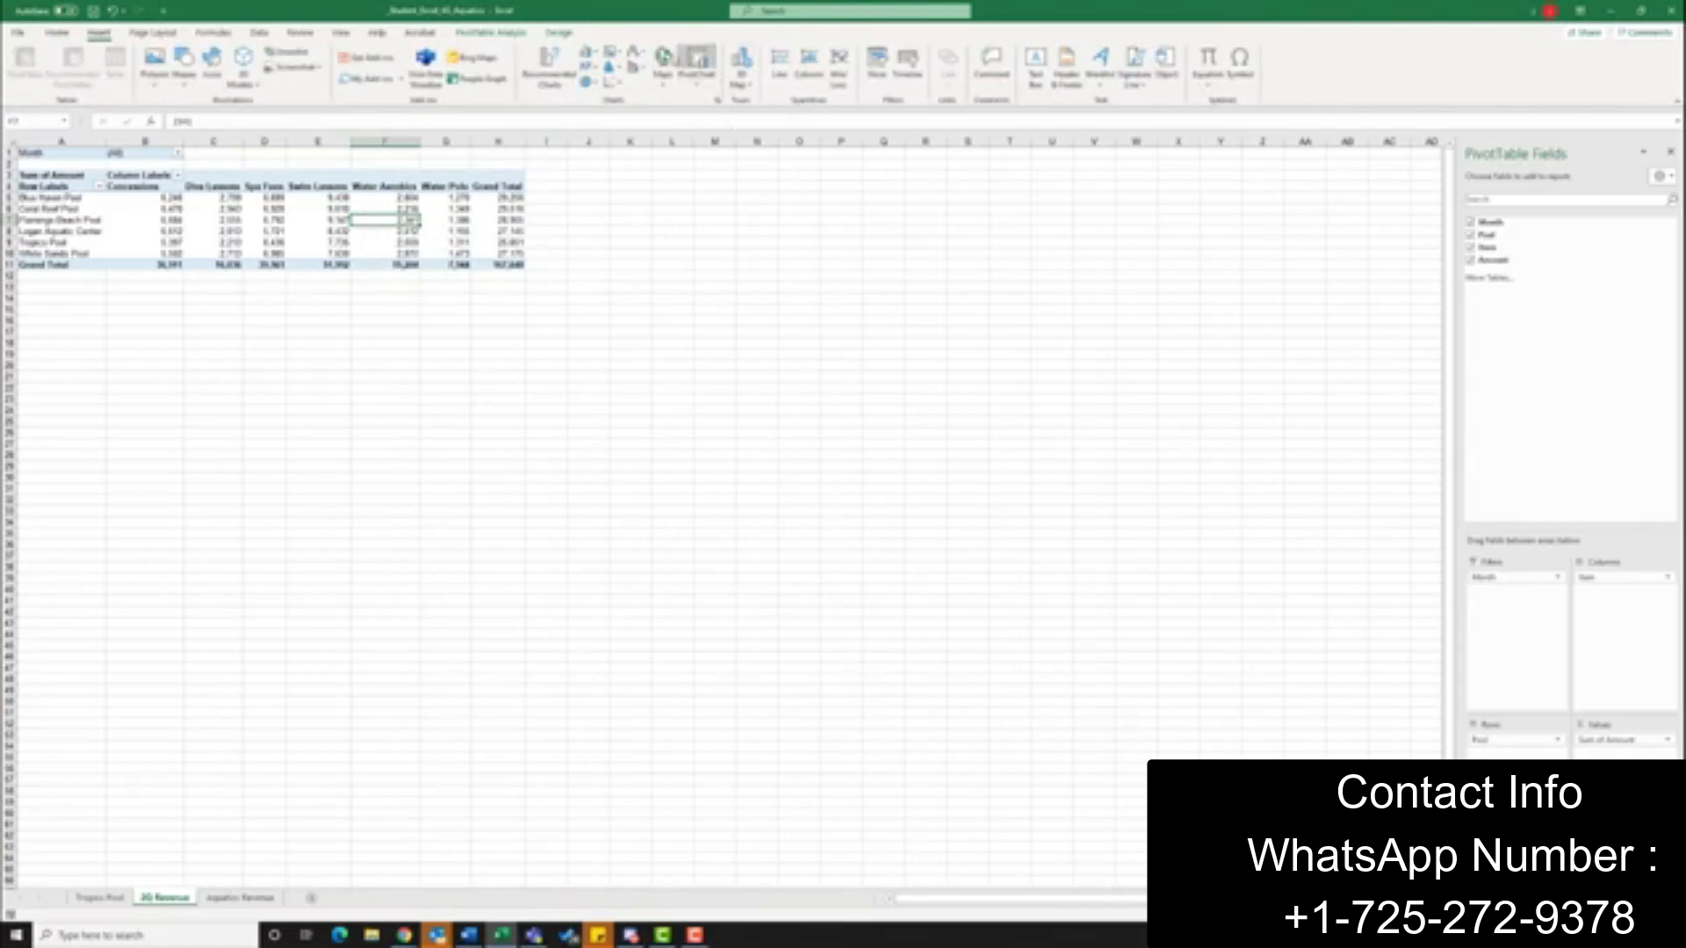
click(700, 81)
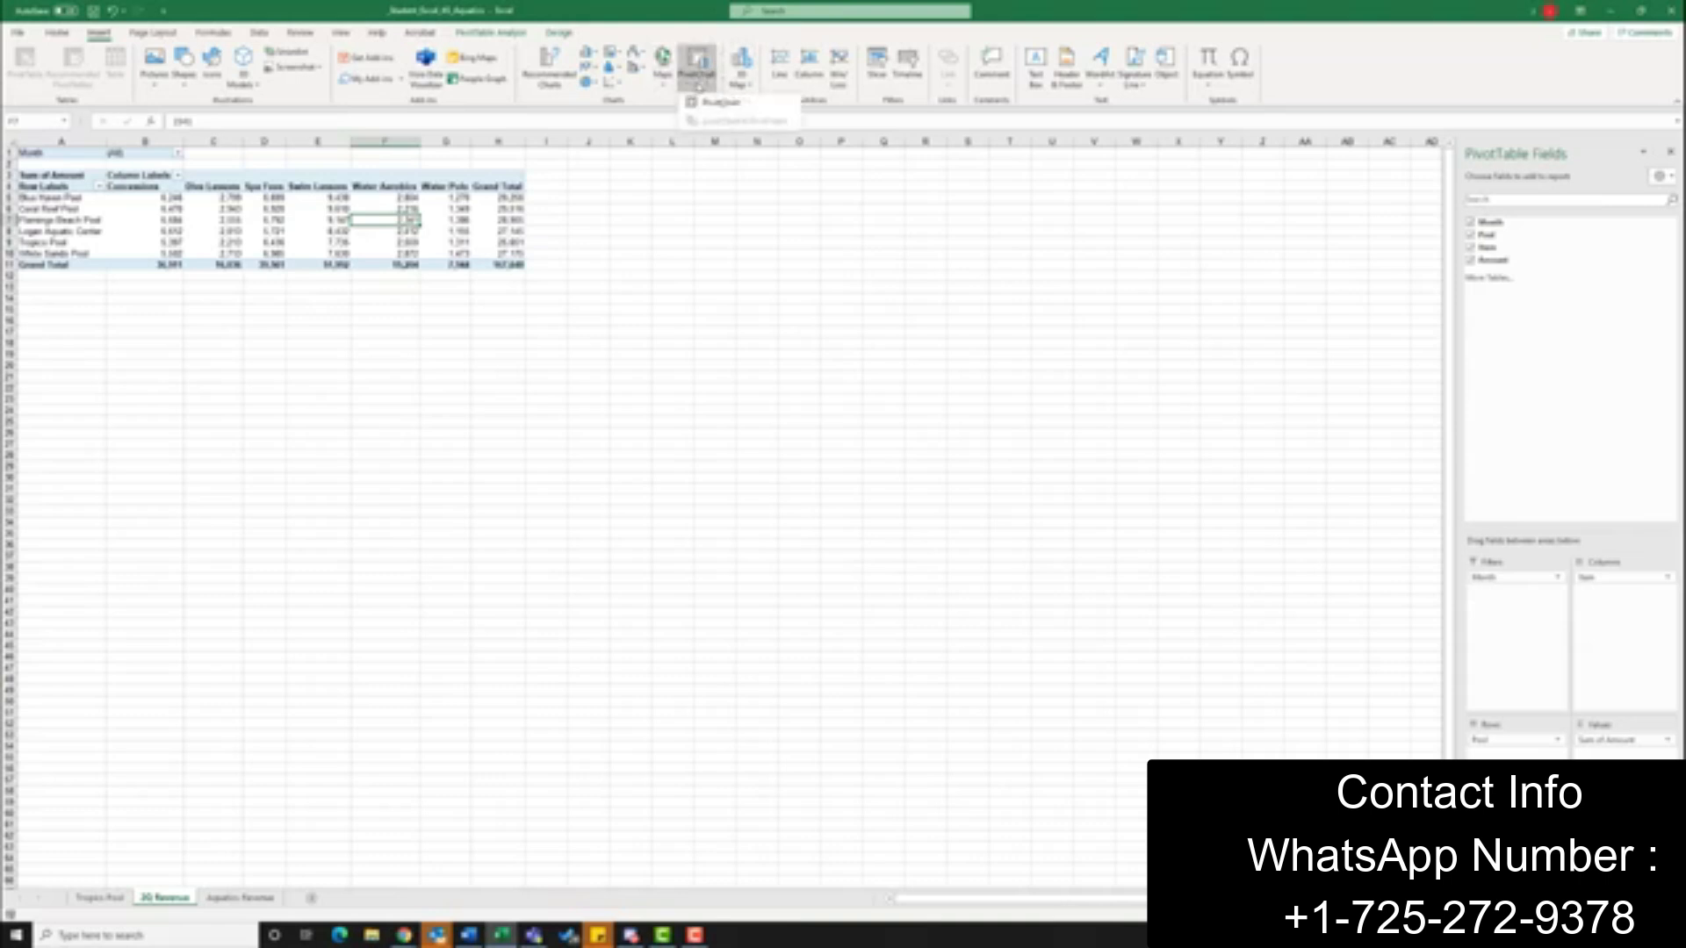
click(718, 103)
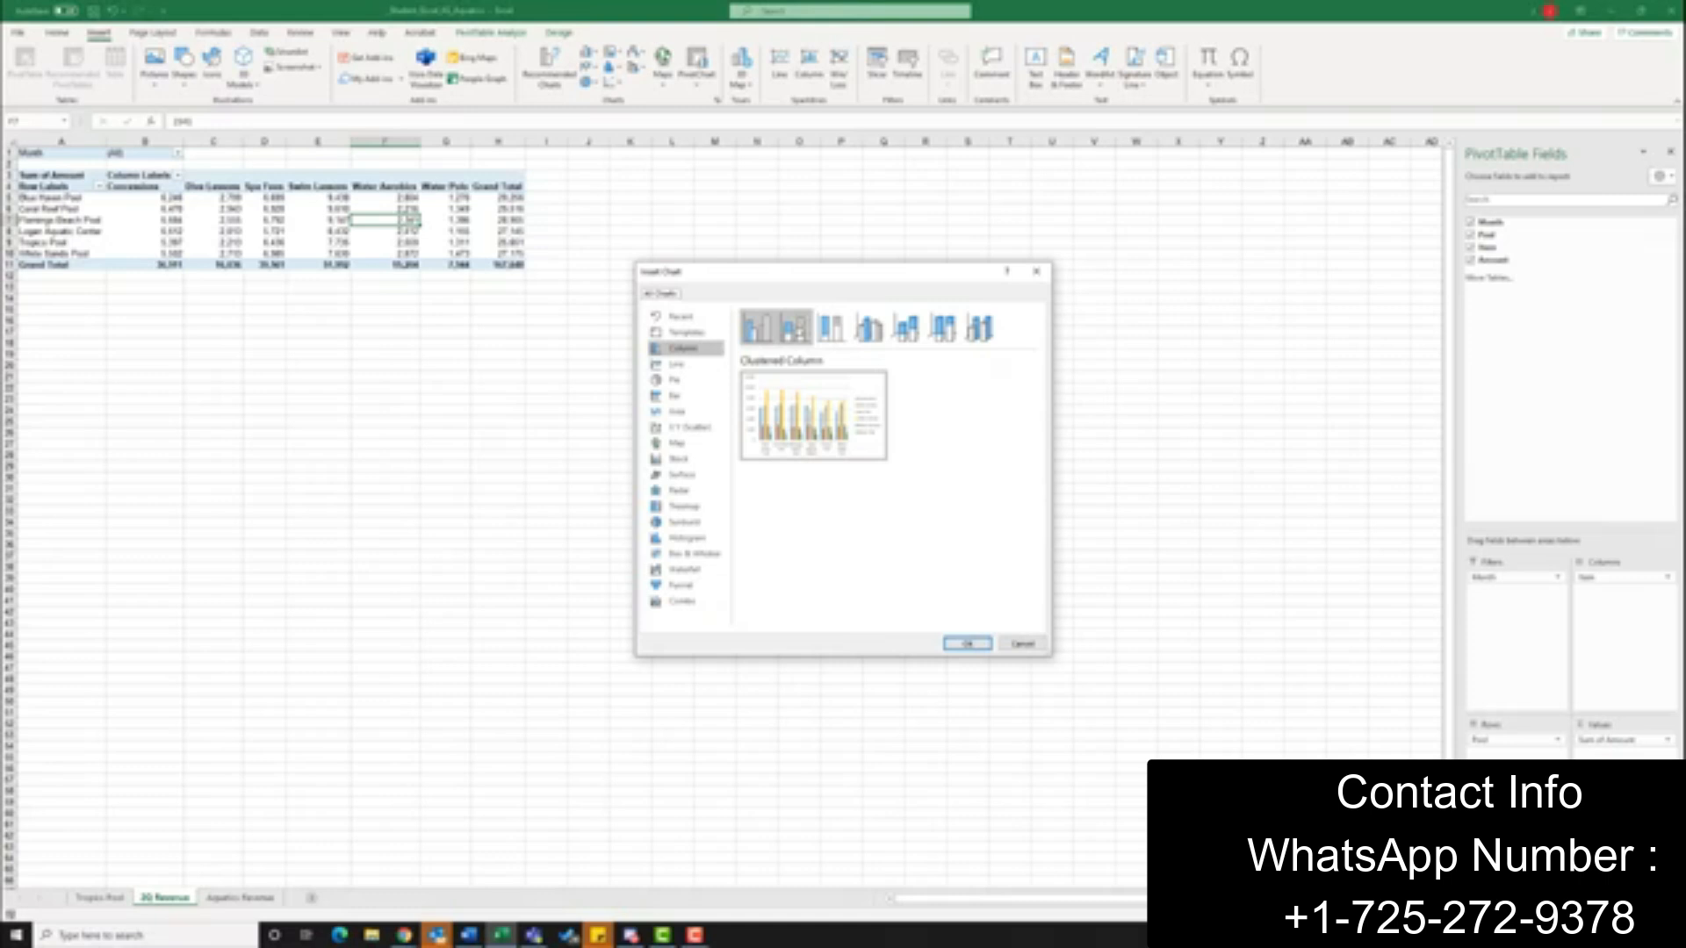
click(794, 330)
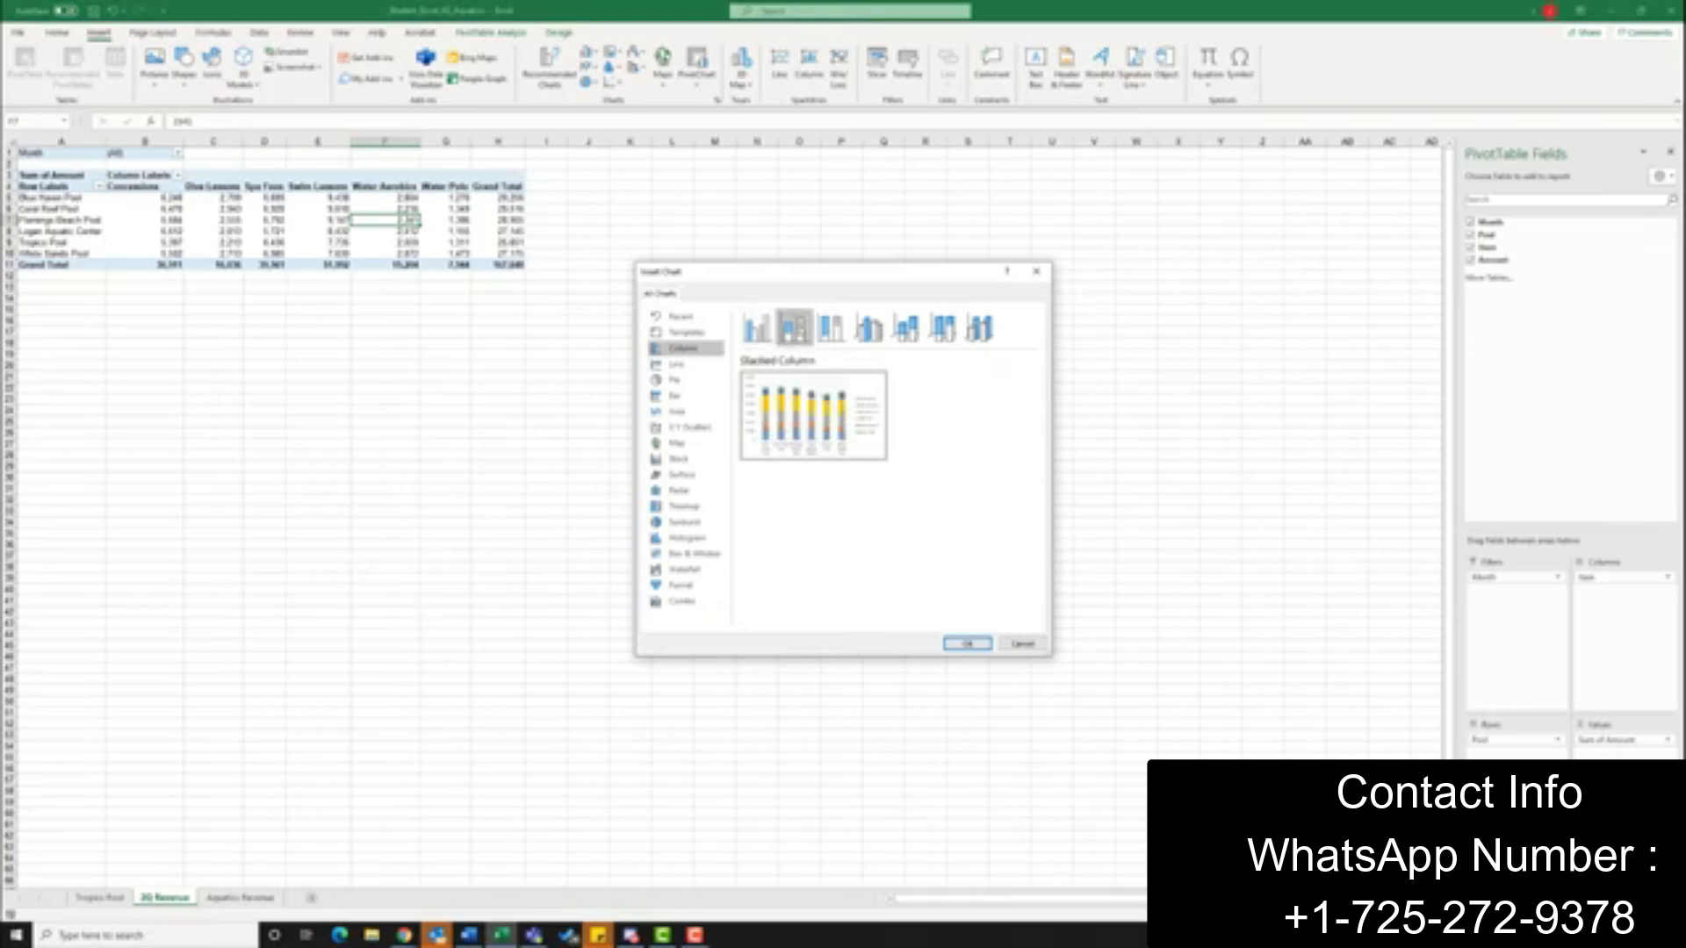
click(968, 646)
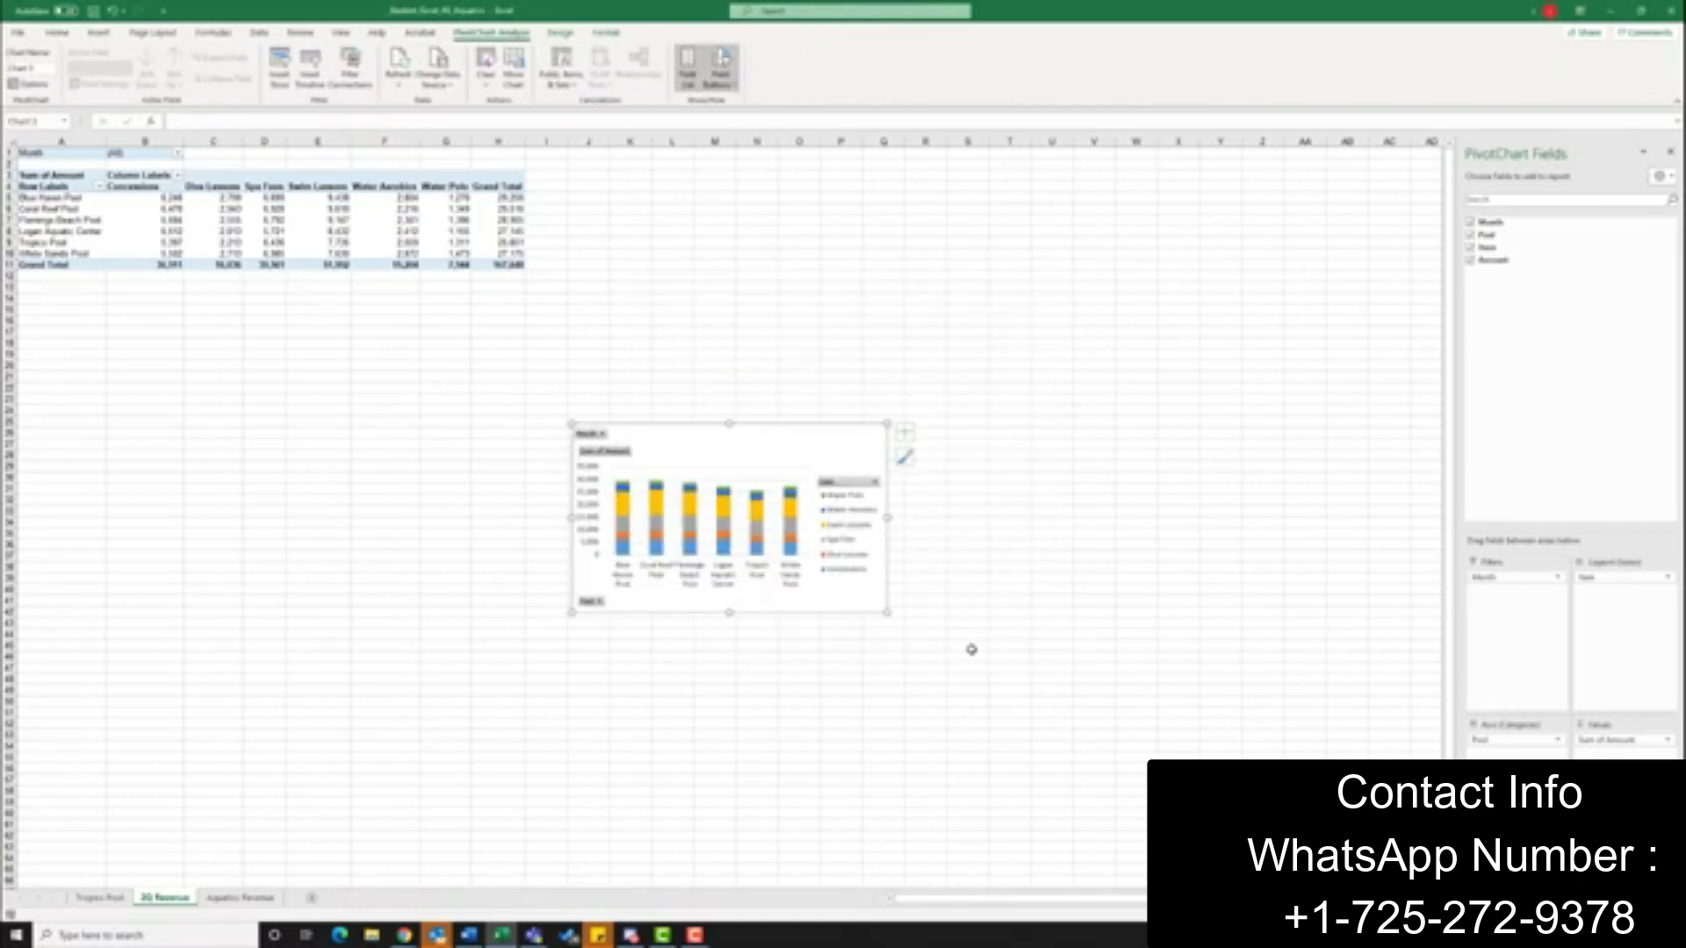
Move the PivotChart to a new chart sheet named 2Q Revenue Chart
mouse_move(765, 519)
click(562, 34)
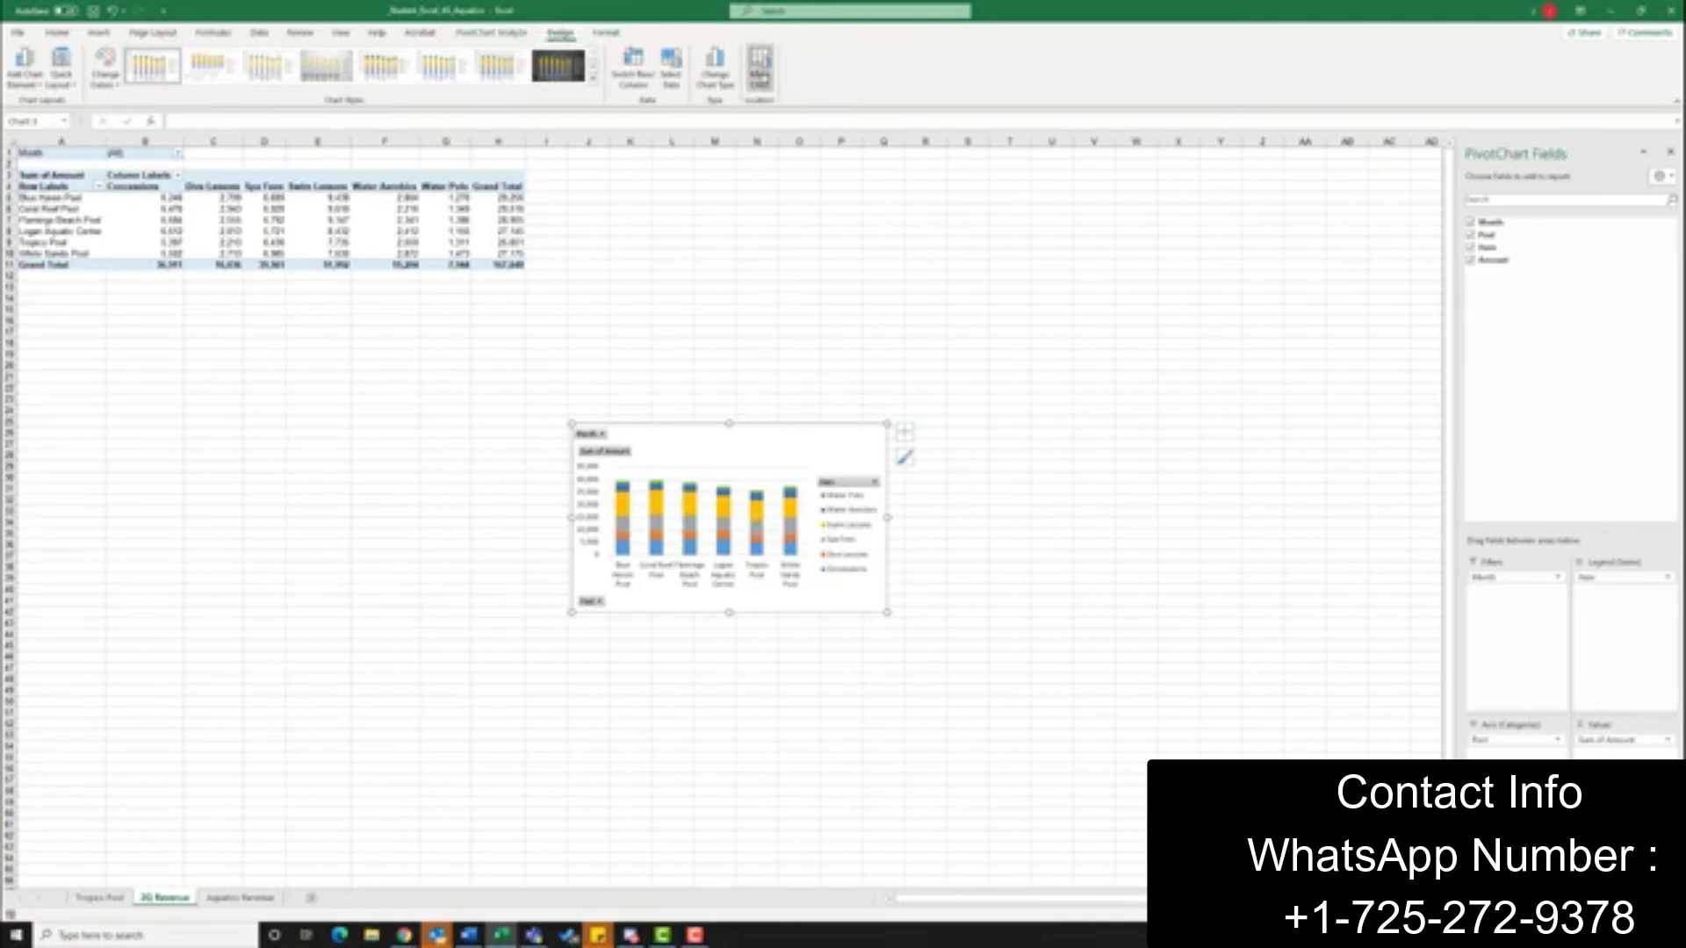
click(759, 77)
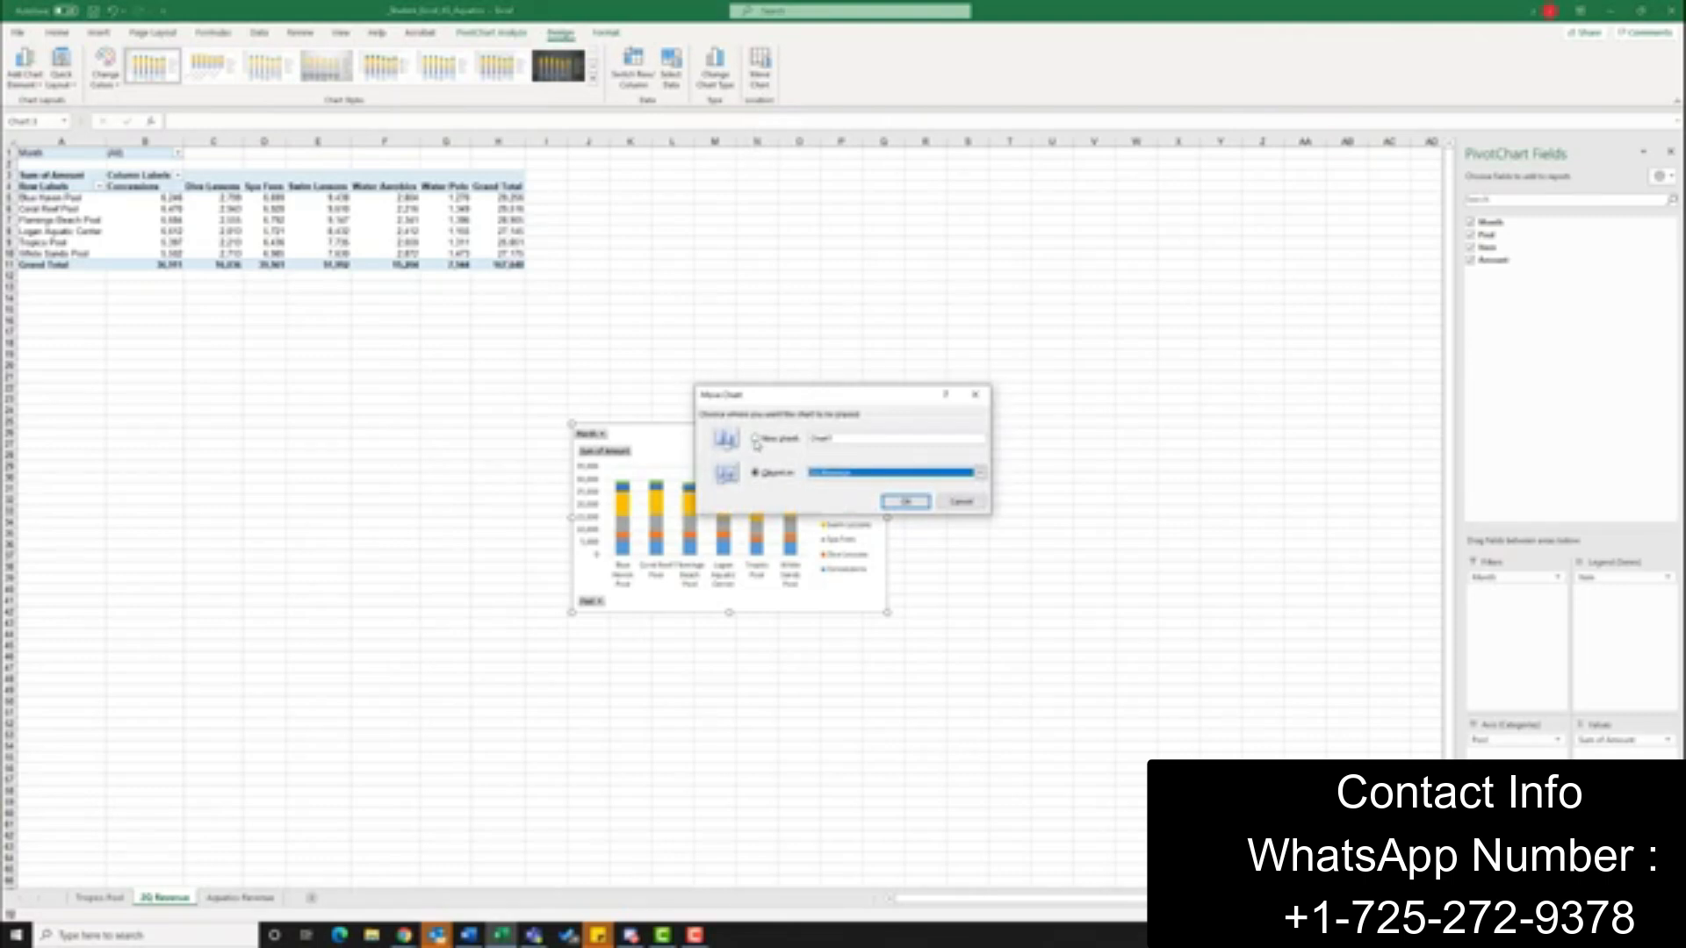
click(756, 441)
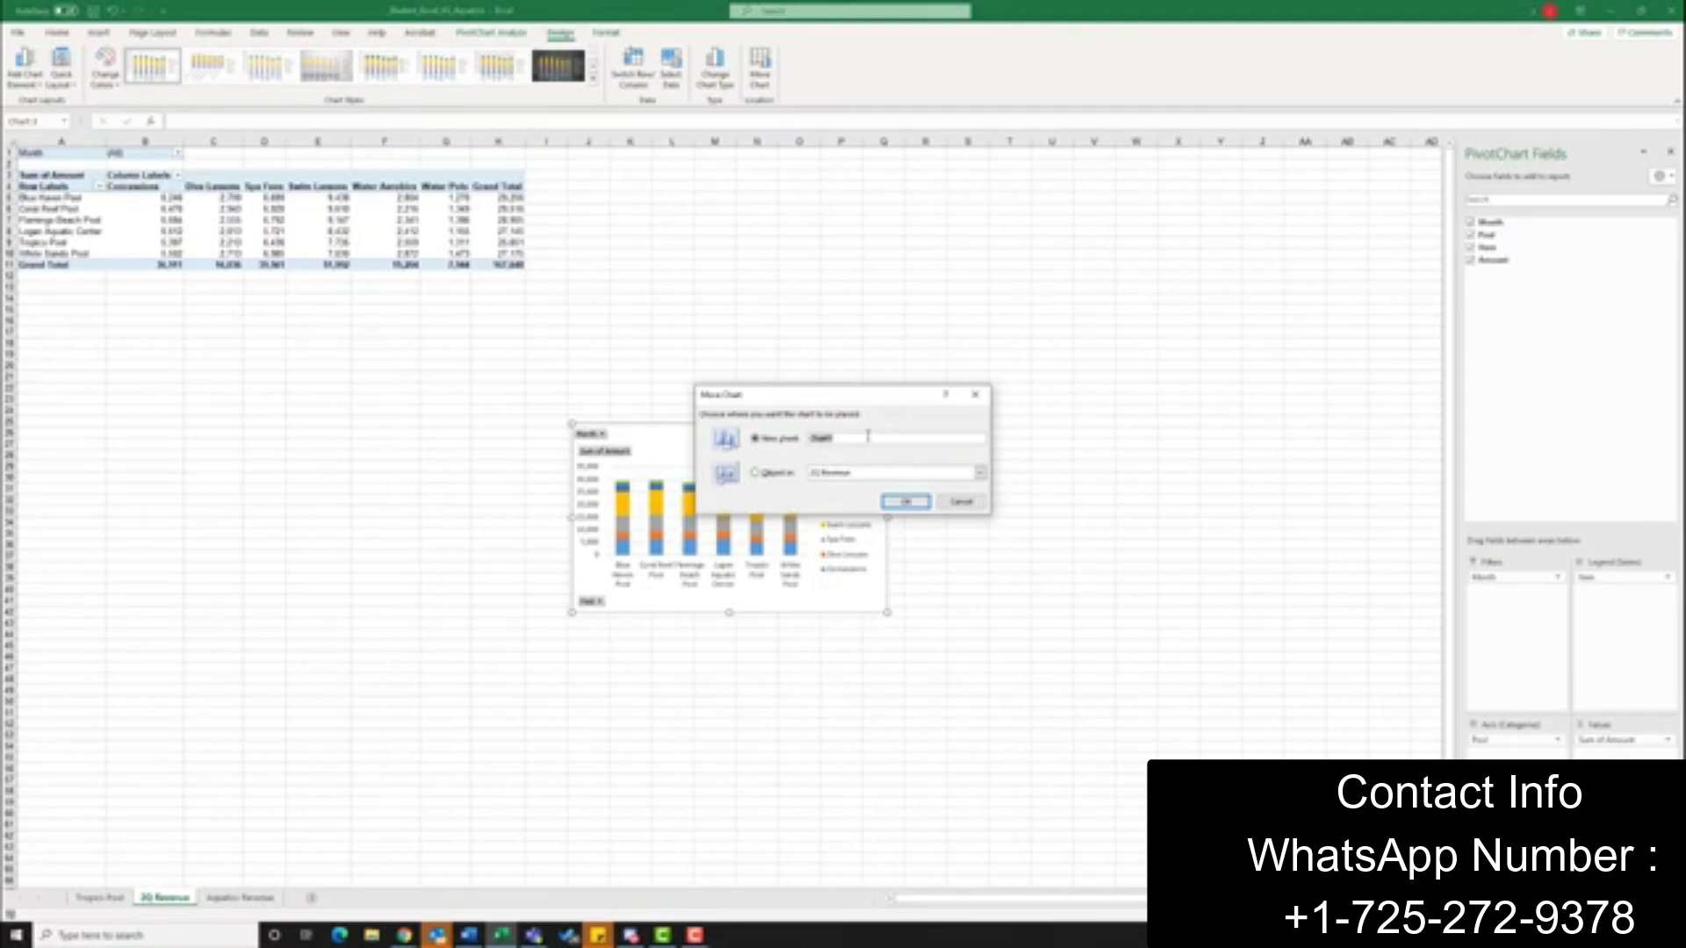
text(2D Revenue)
click(907, 501)
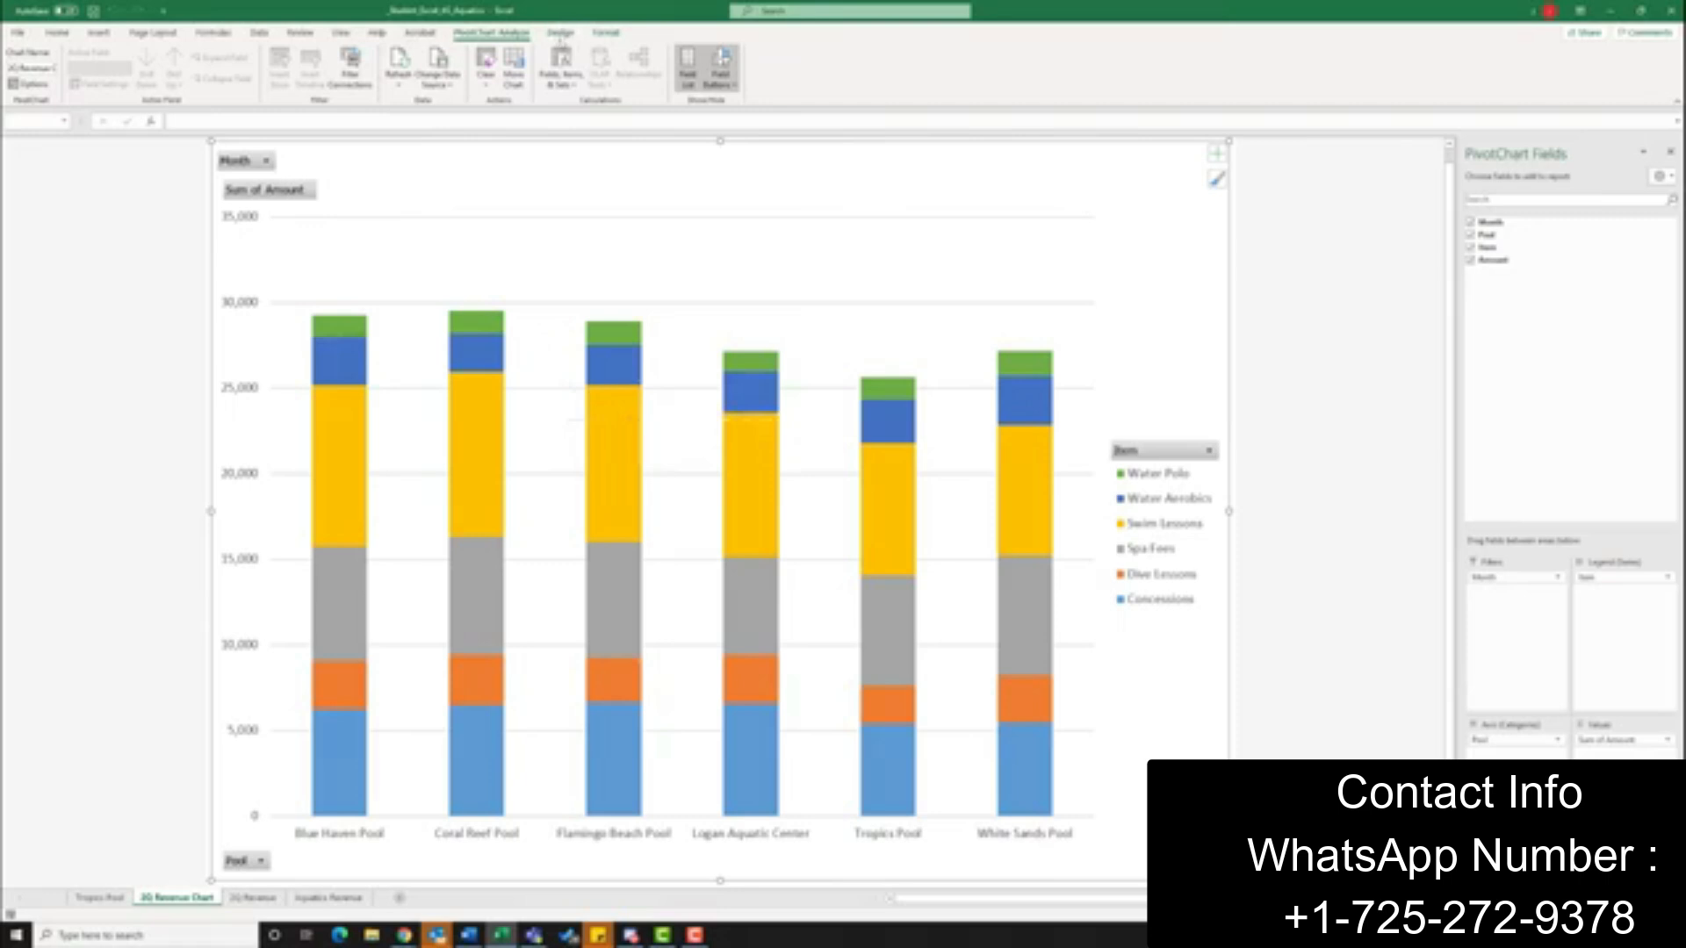
Apply Quick Layout 3, with a chart title and the legend below the plot, and add data labels to the PivotChart
click(560, 34)
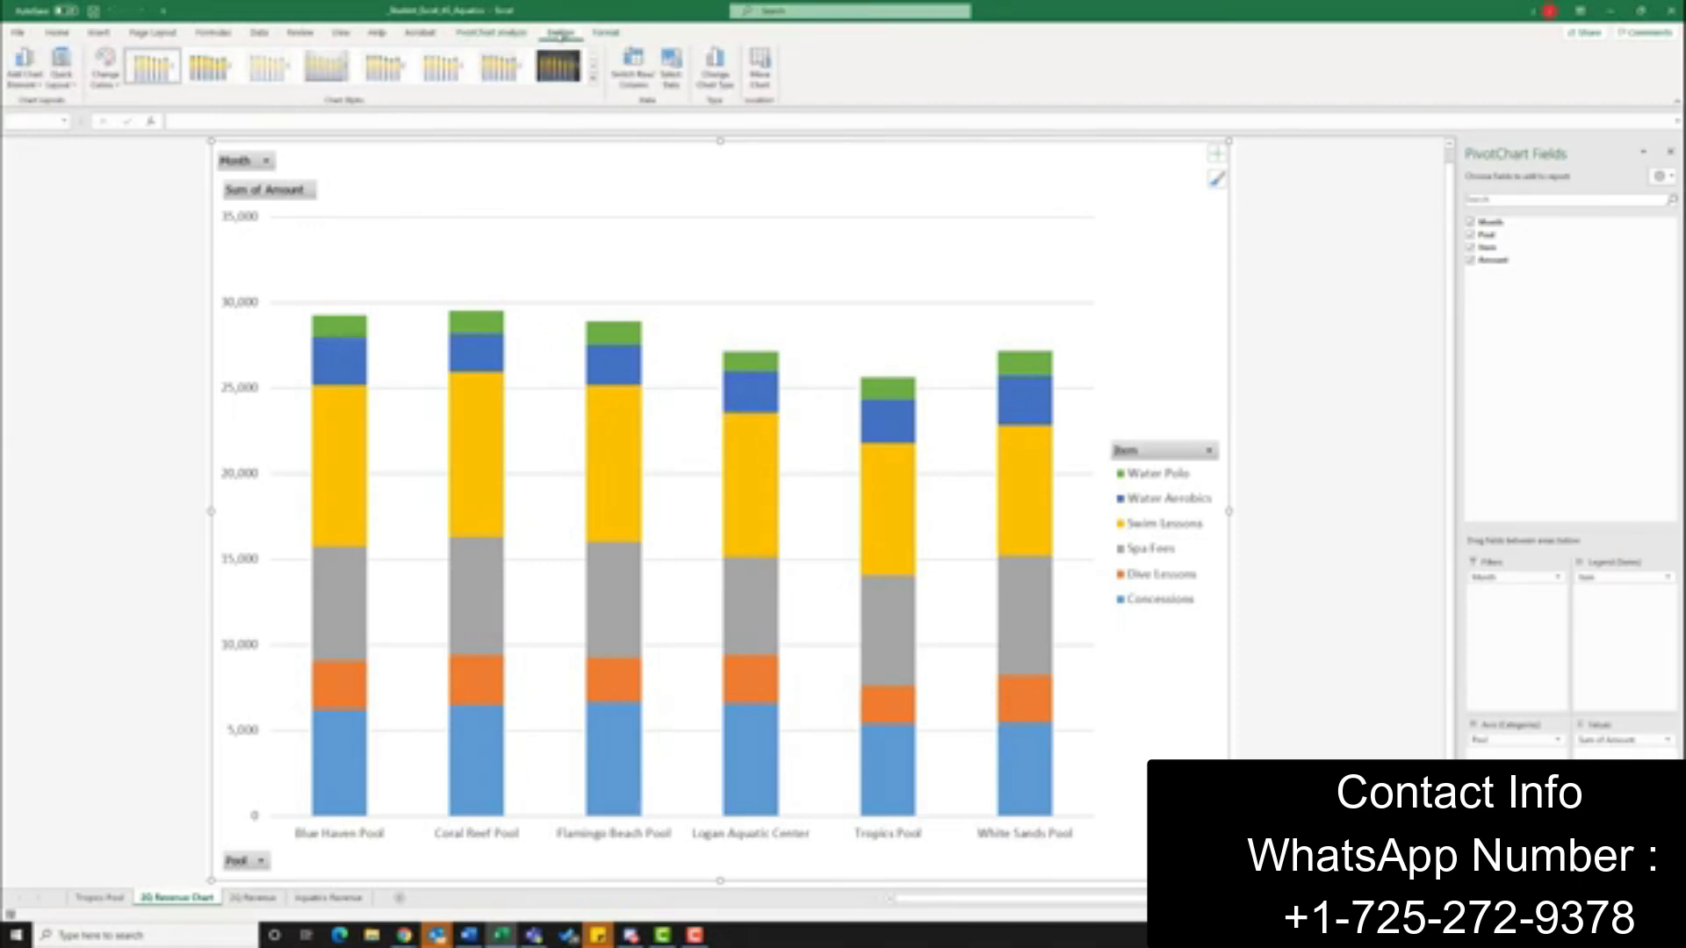
click(61, 69)
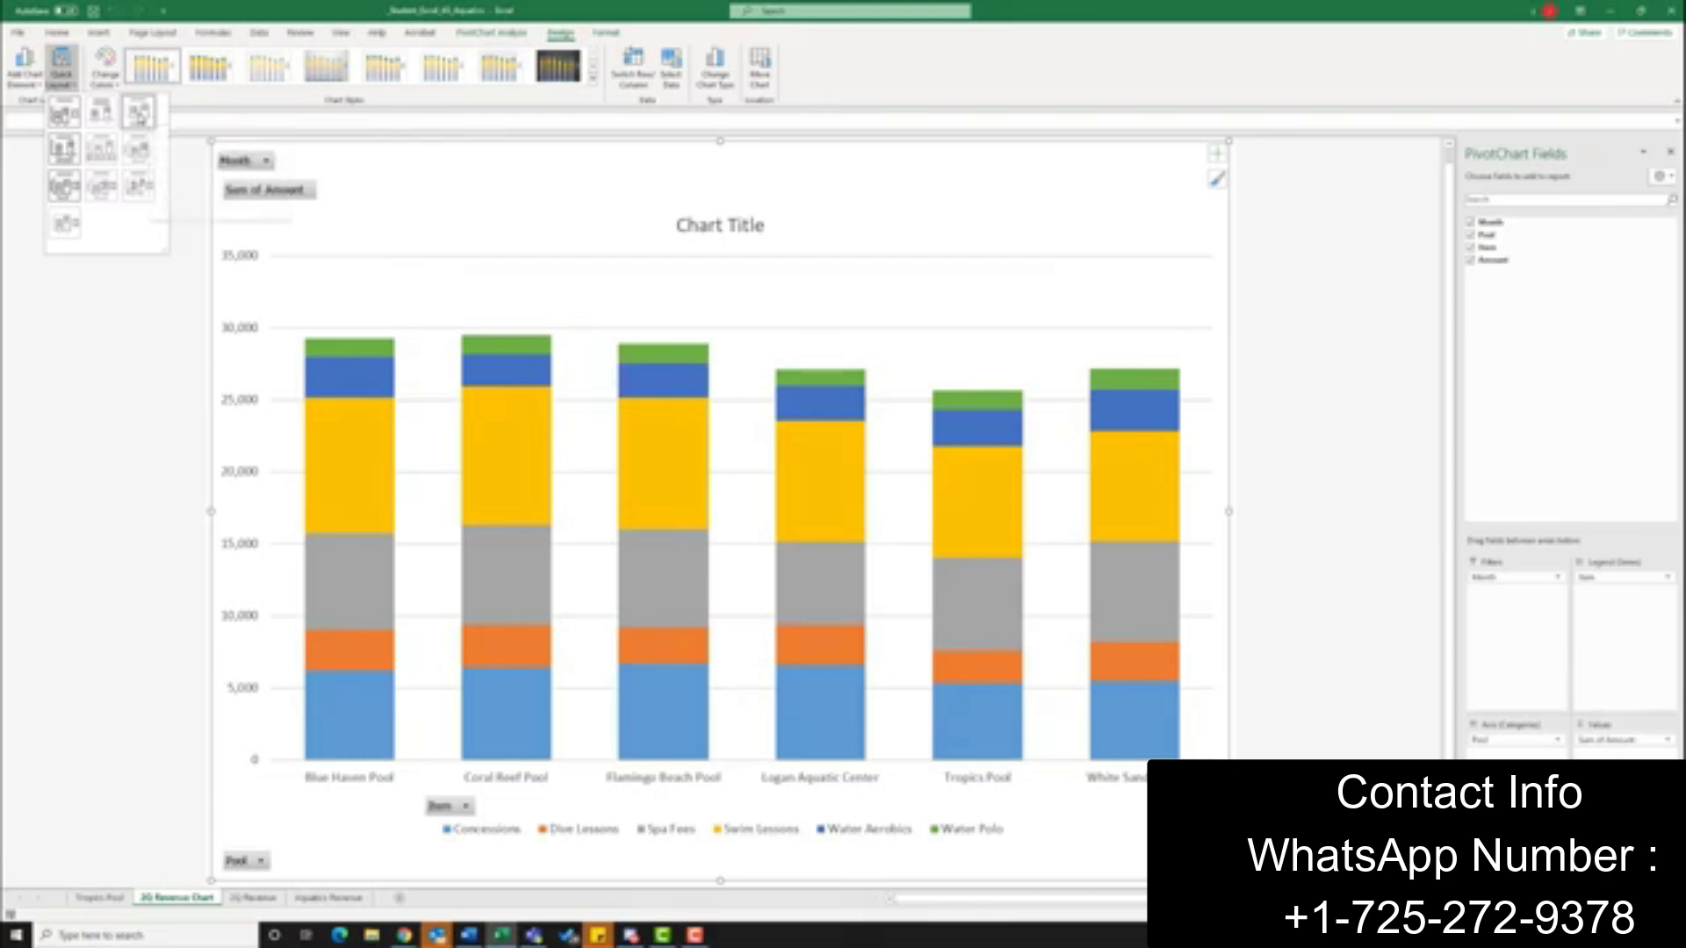
click(139, 112)
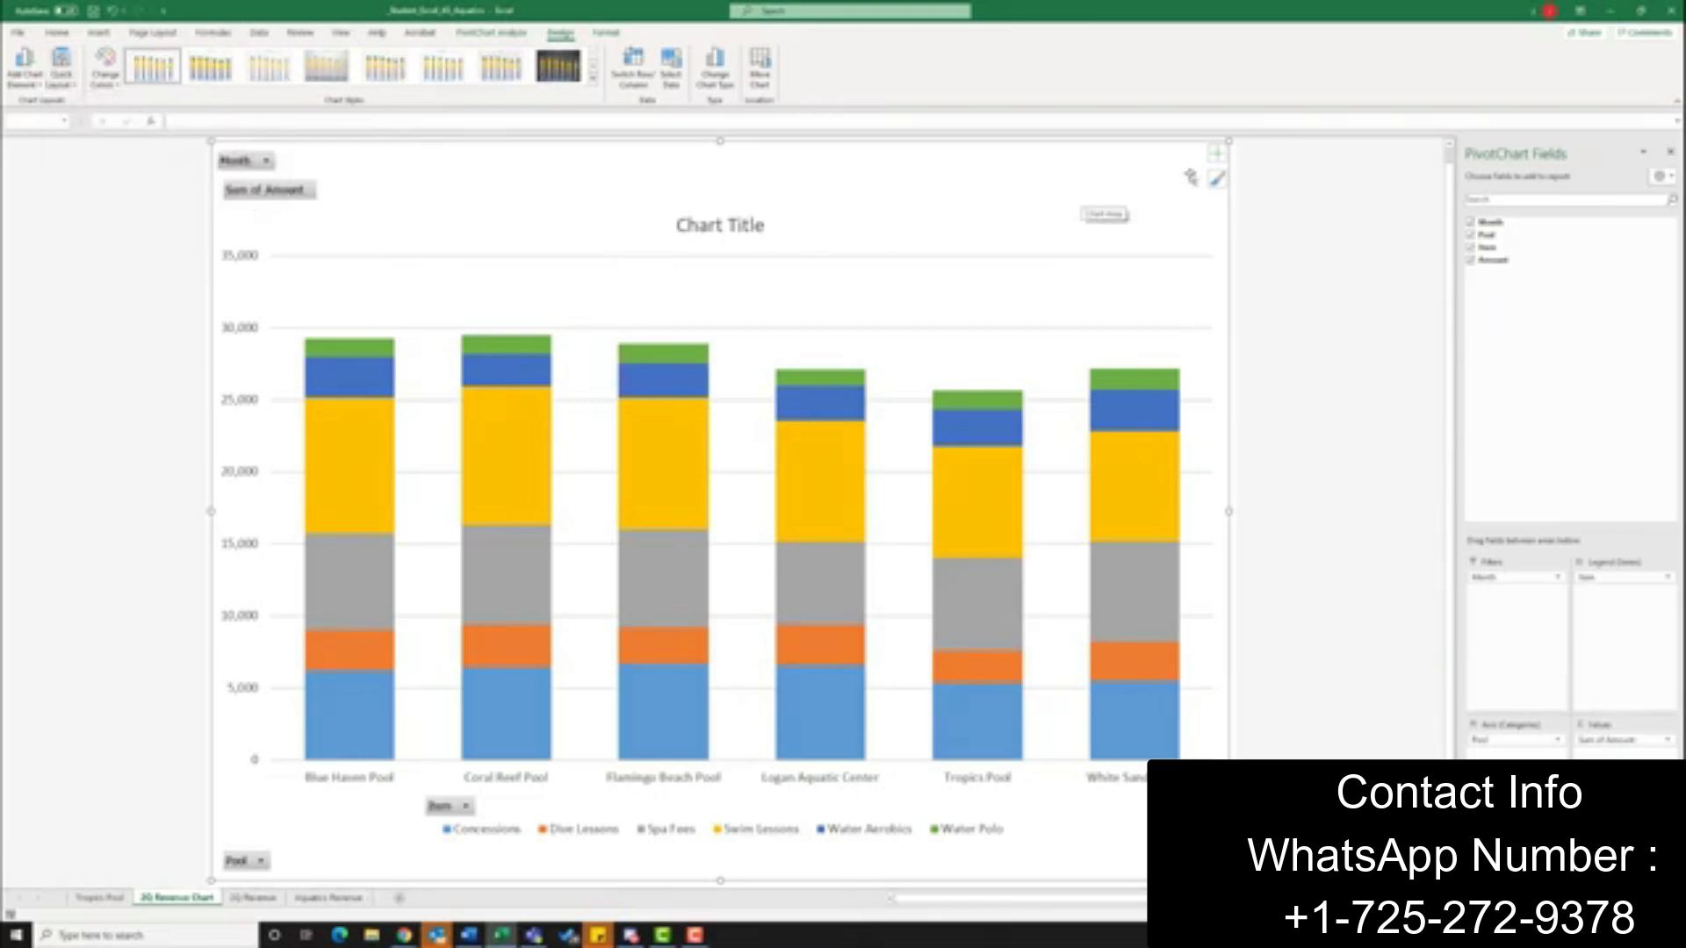
click(1218, 155)
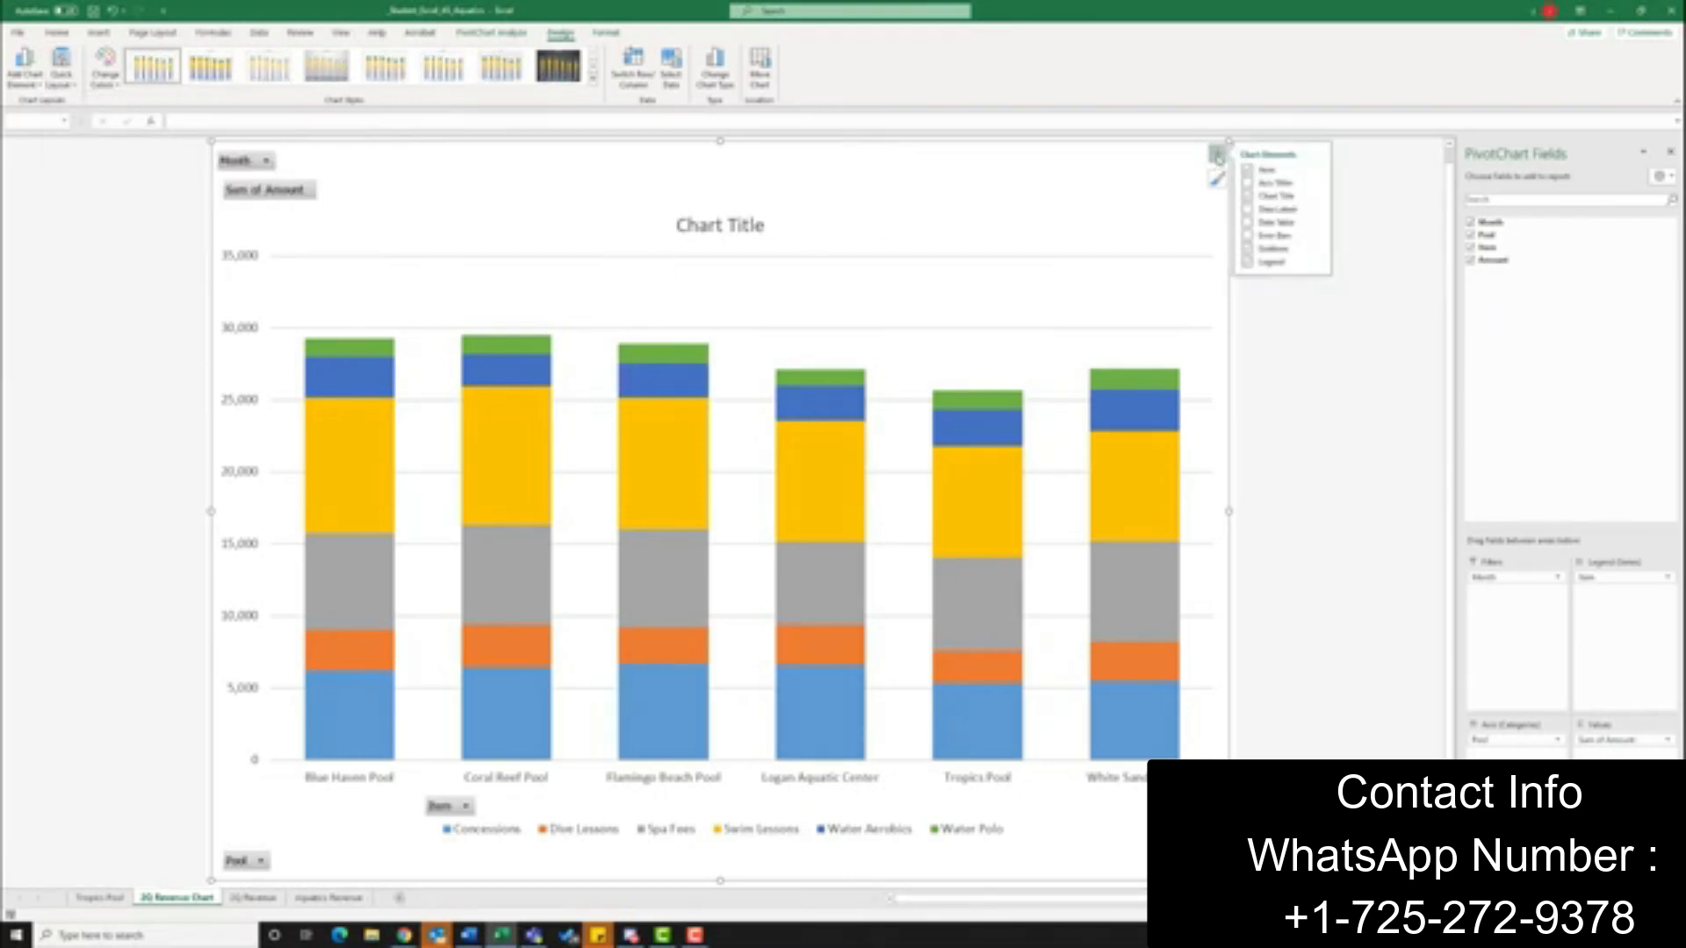
click(1248, 209)
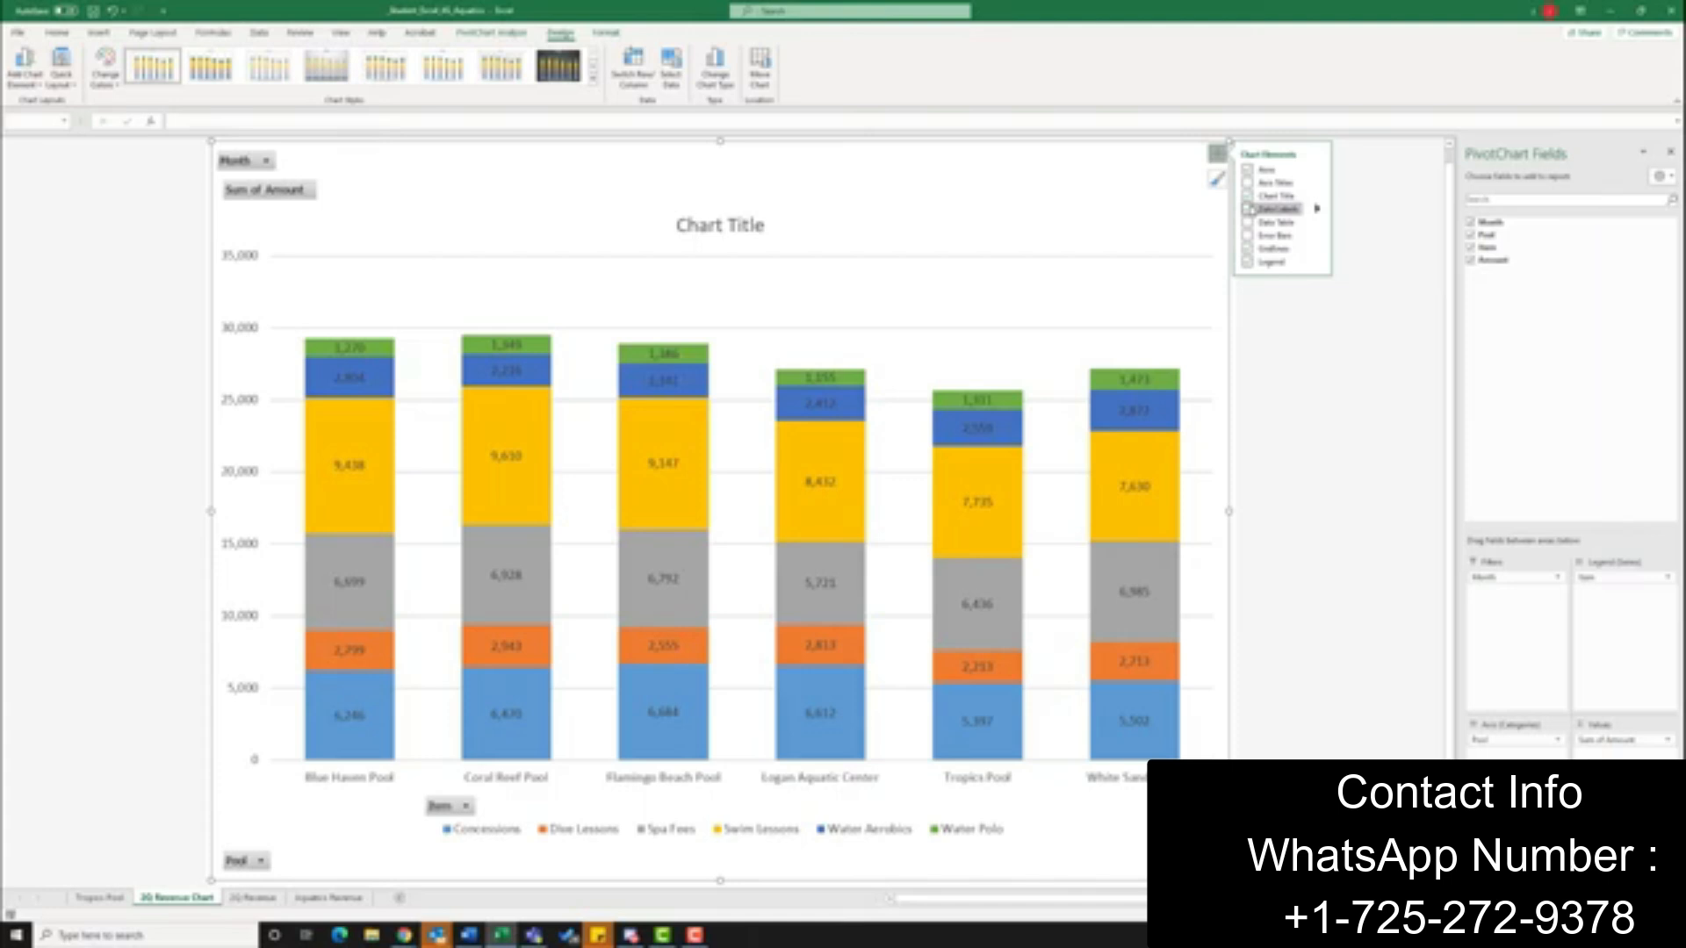
click(1257, 307)
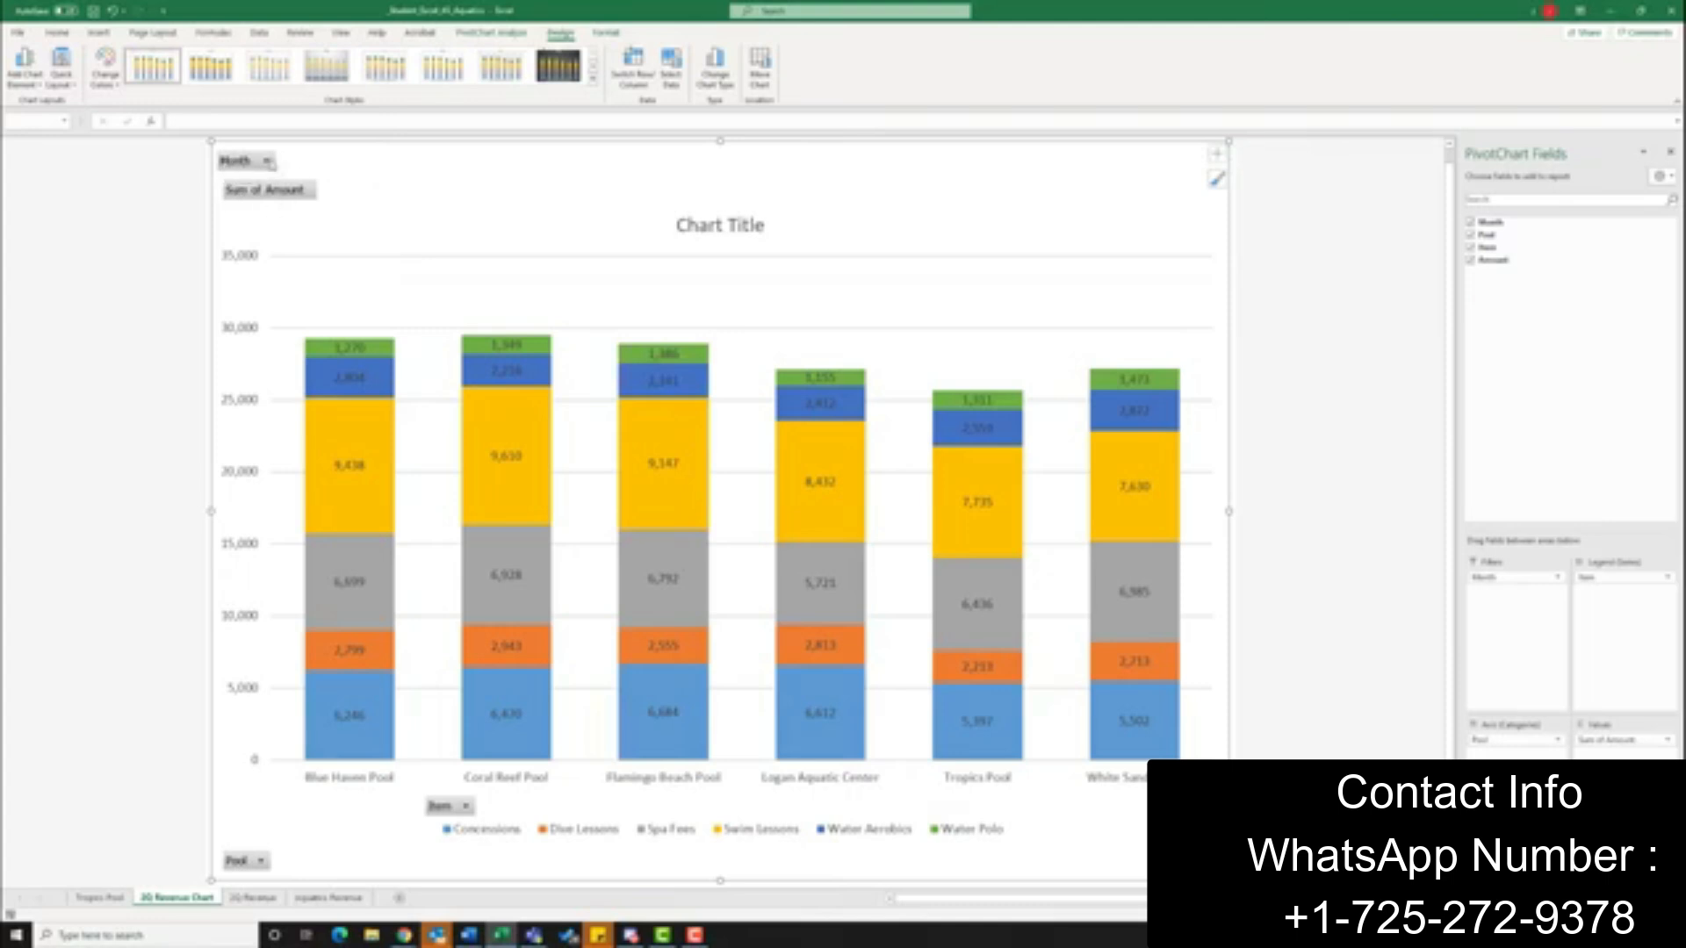
Hide all field buttons on the PivotChart and change its title to 2nd Quarter Aquatics Program Revenue
right_click(241, 162)
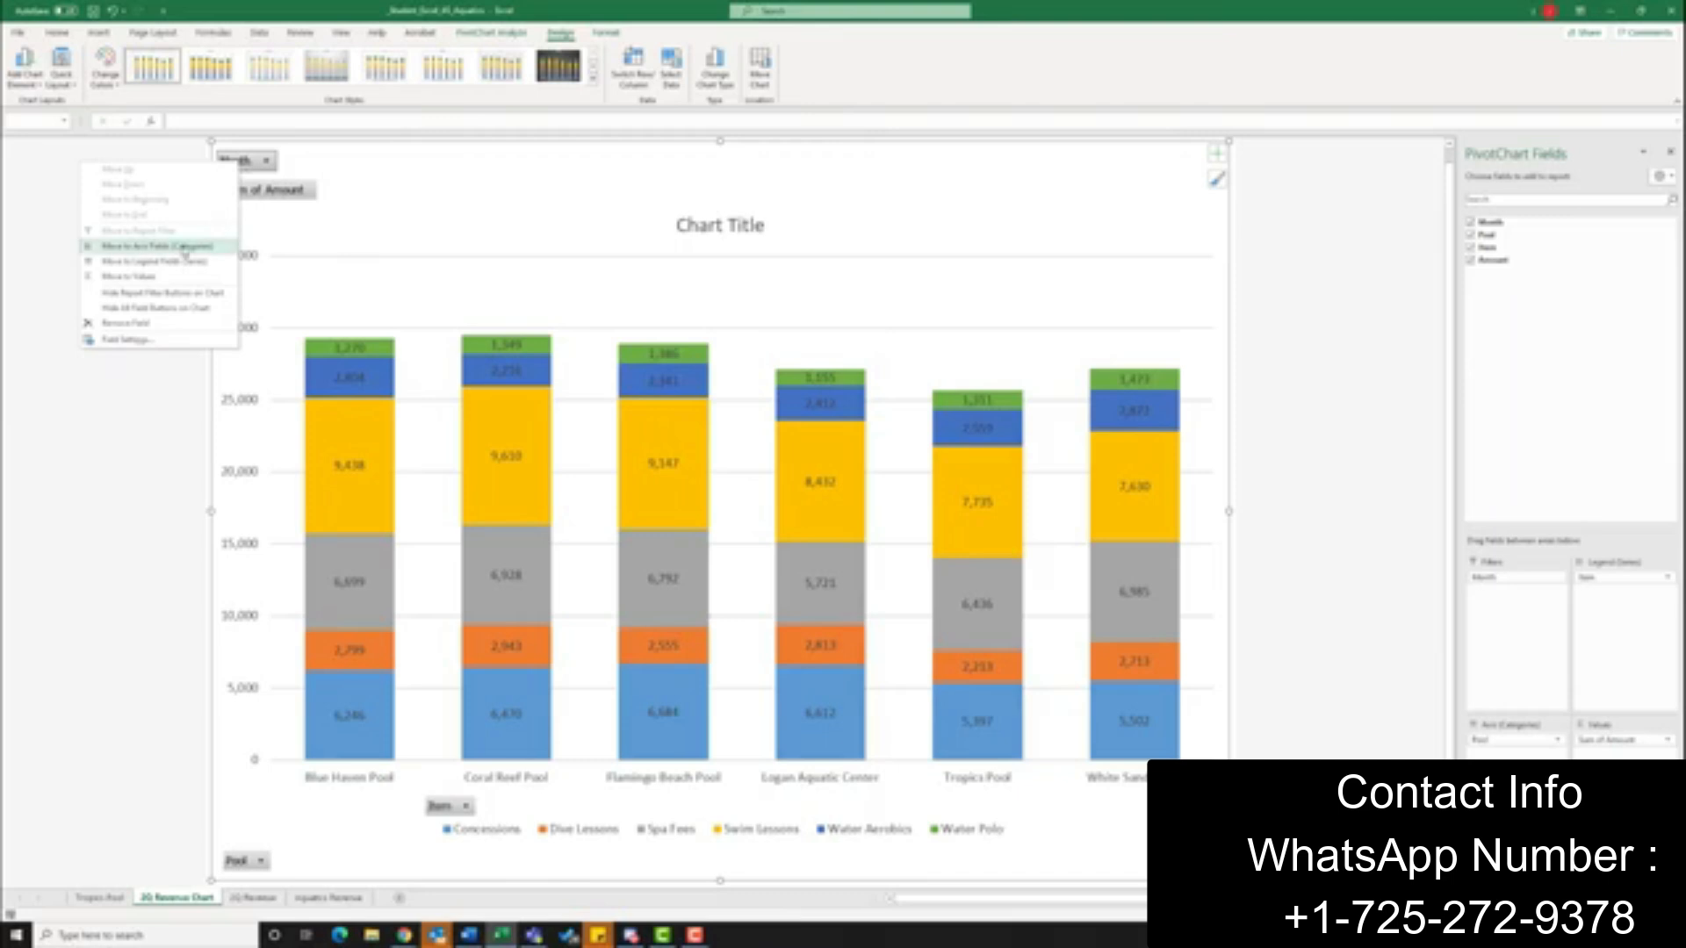
click(201, 309)
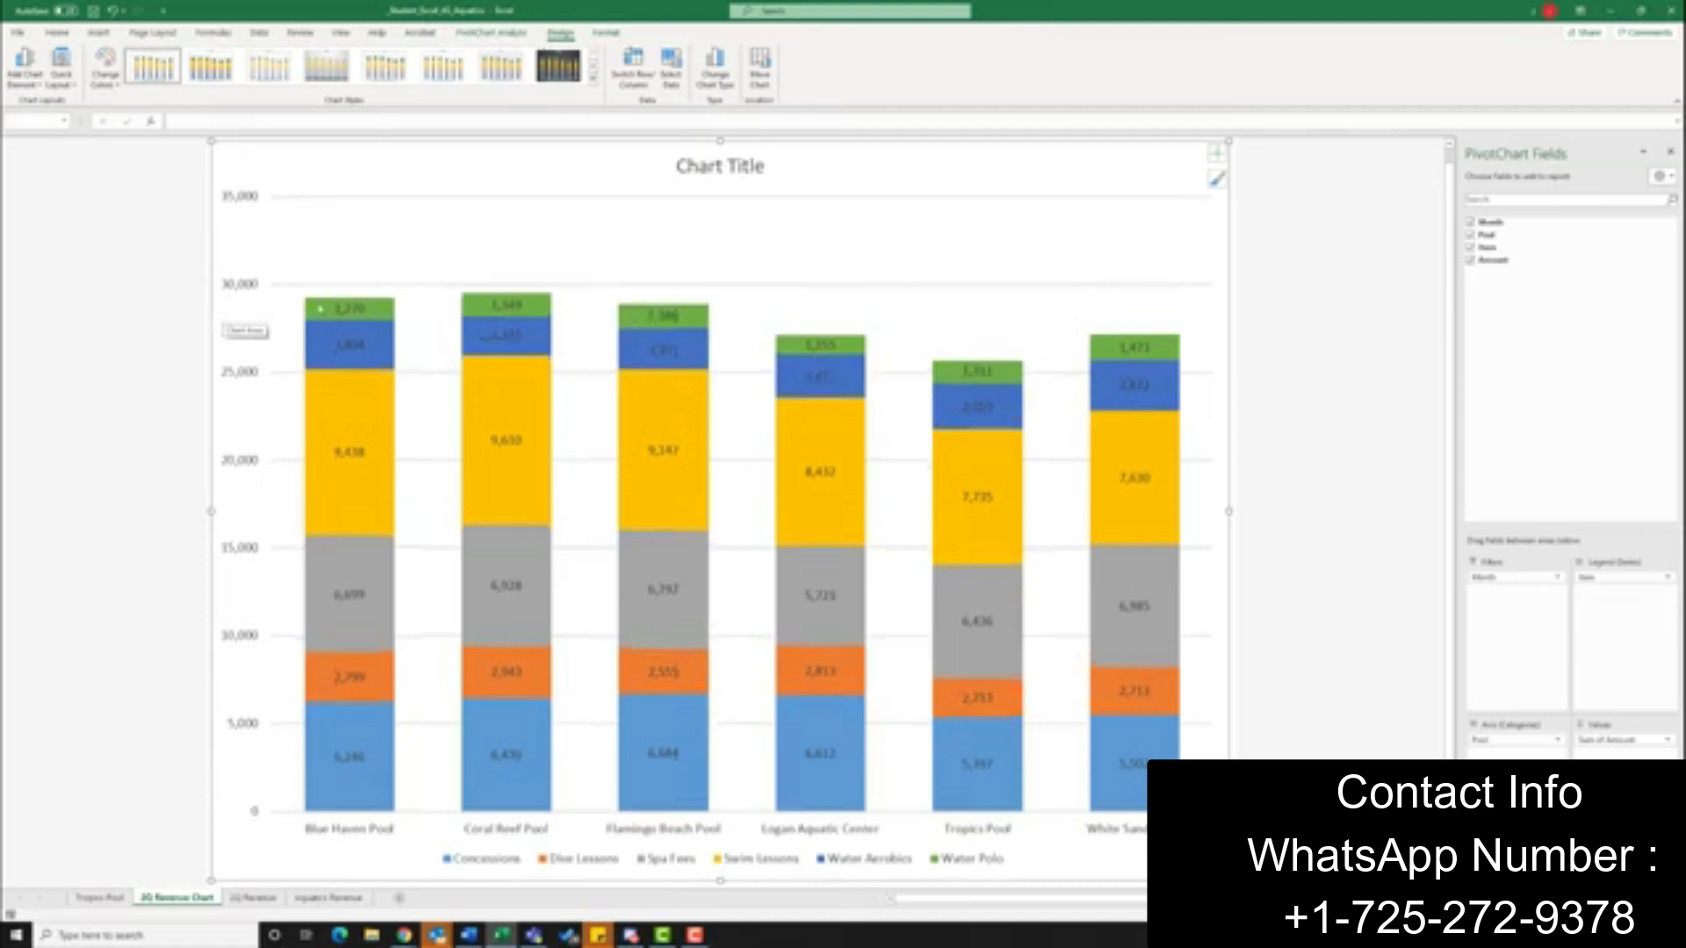
click(728, 167)
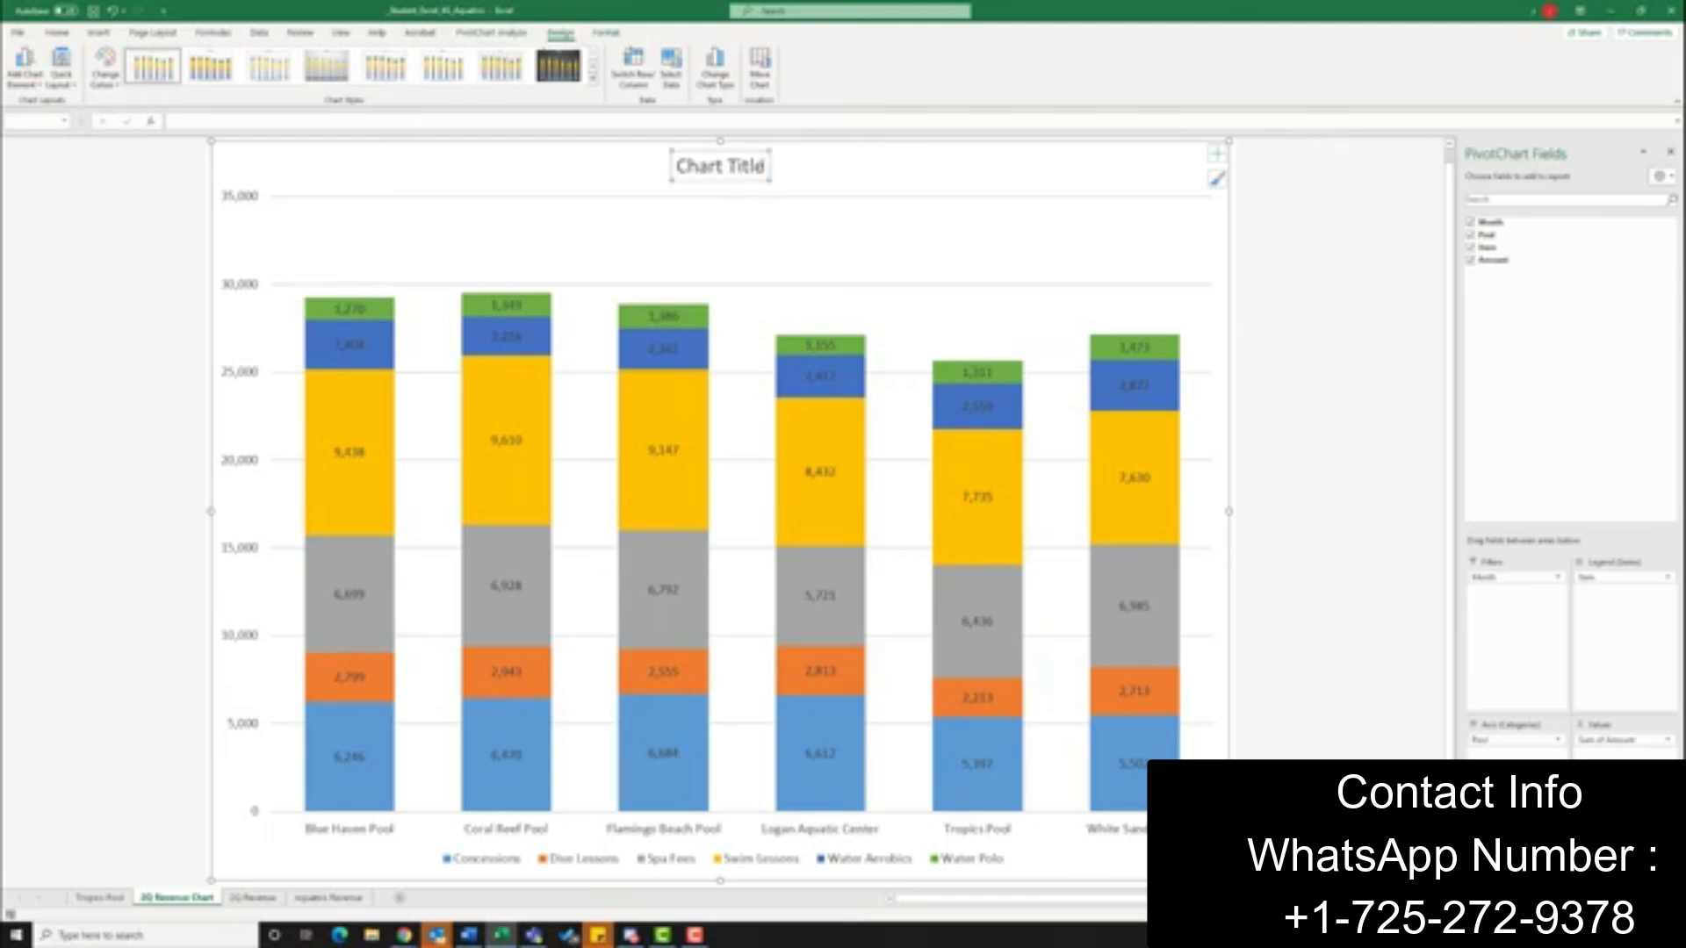
click(762, 166)
key(BackSpace)
key(BackSpace)
key(BackSpace)
key(BackSpace)
key(BackSpace)
key(BackSpace)
key(BackSpace)
key(BackSpace)
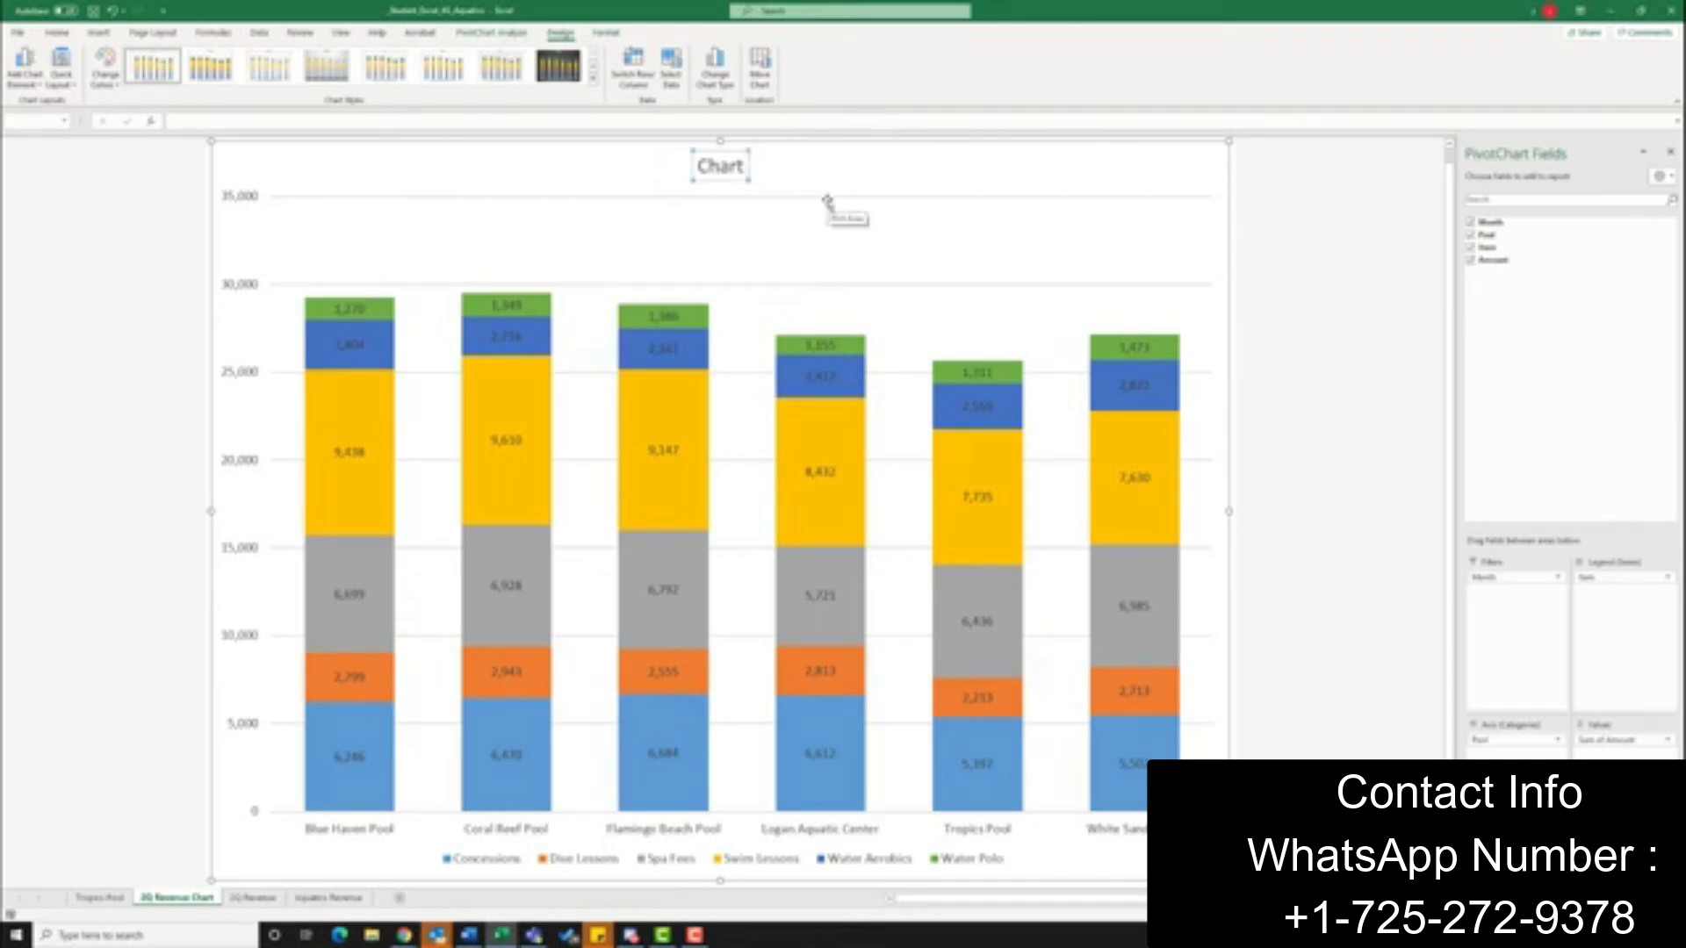
key(BackSpace)
key(BackSpace)
key(BackSpace)
text(2nd Quarter Aquatic)
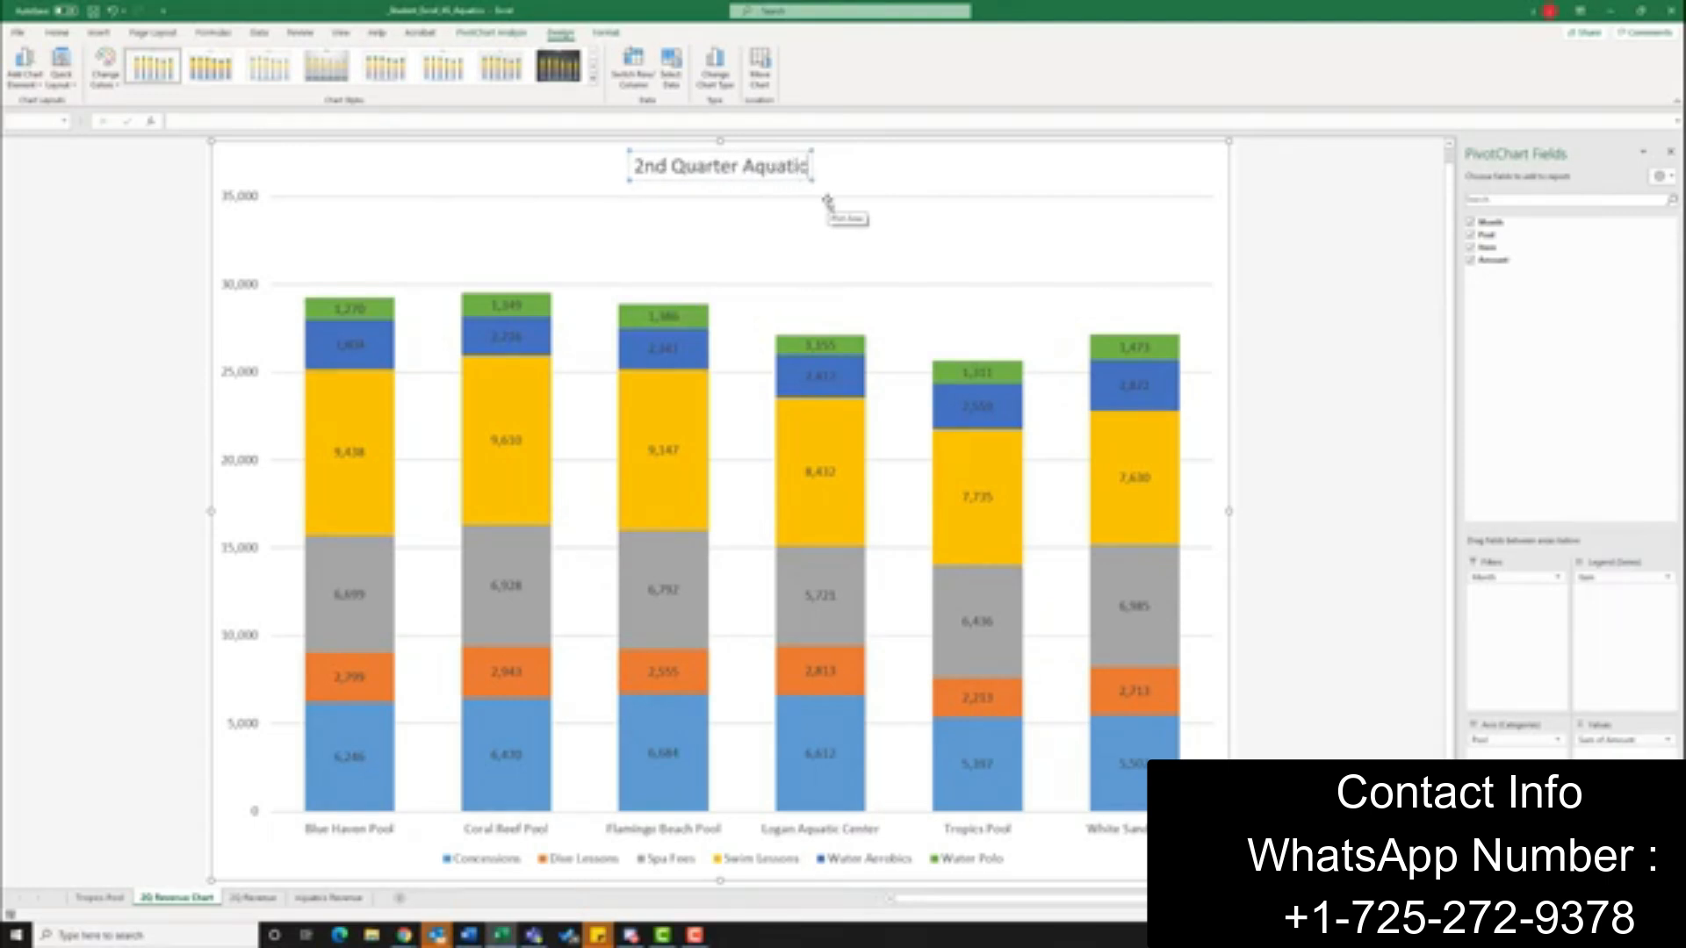
text(s Program)
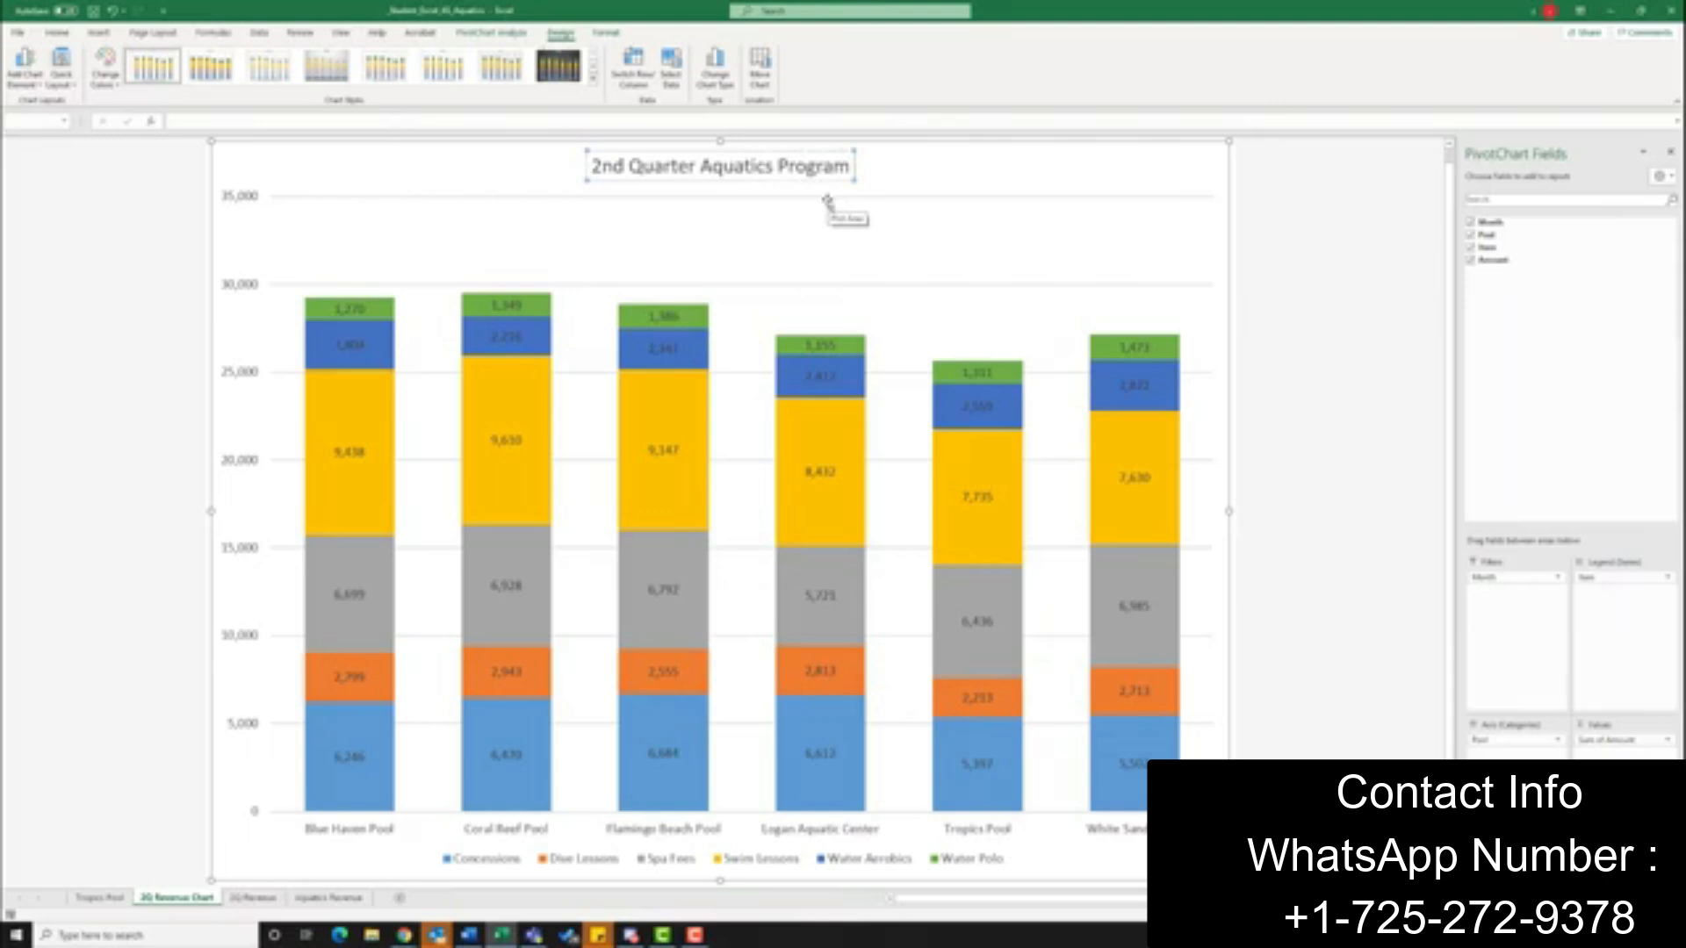
text( Revenue)
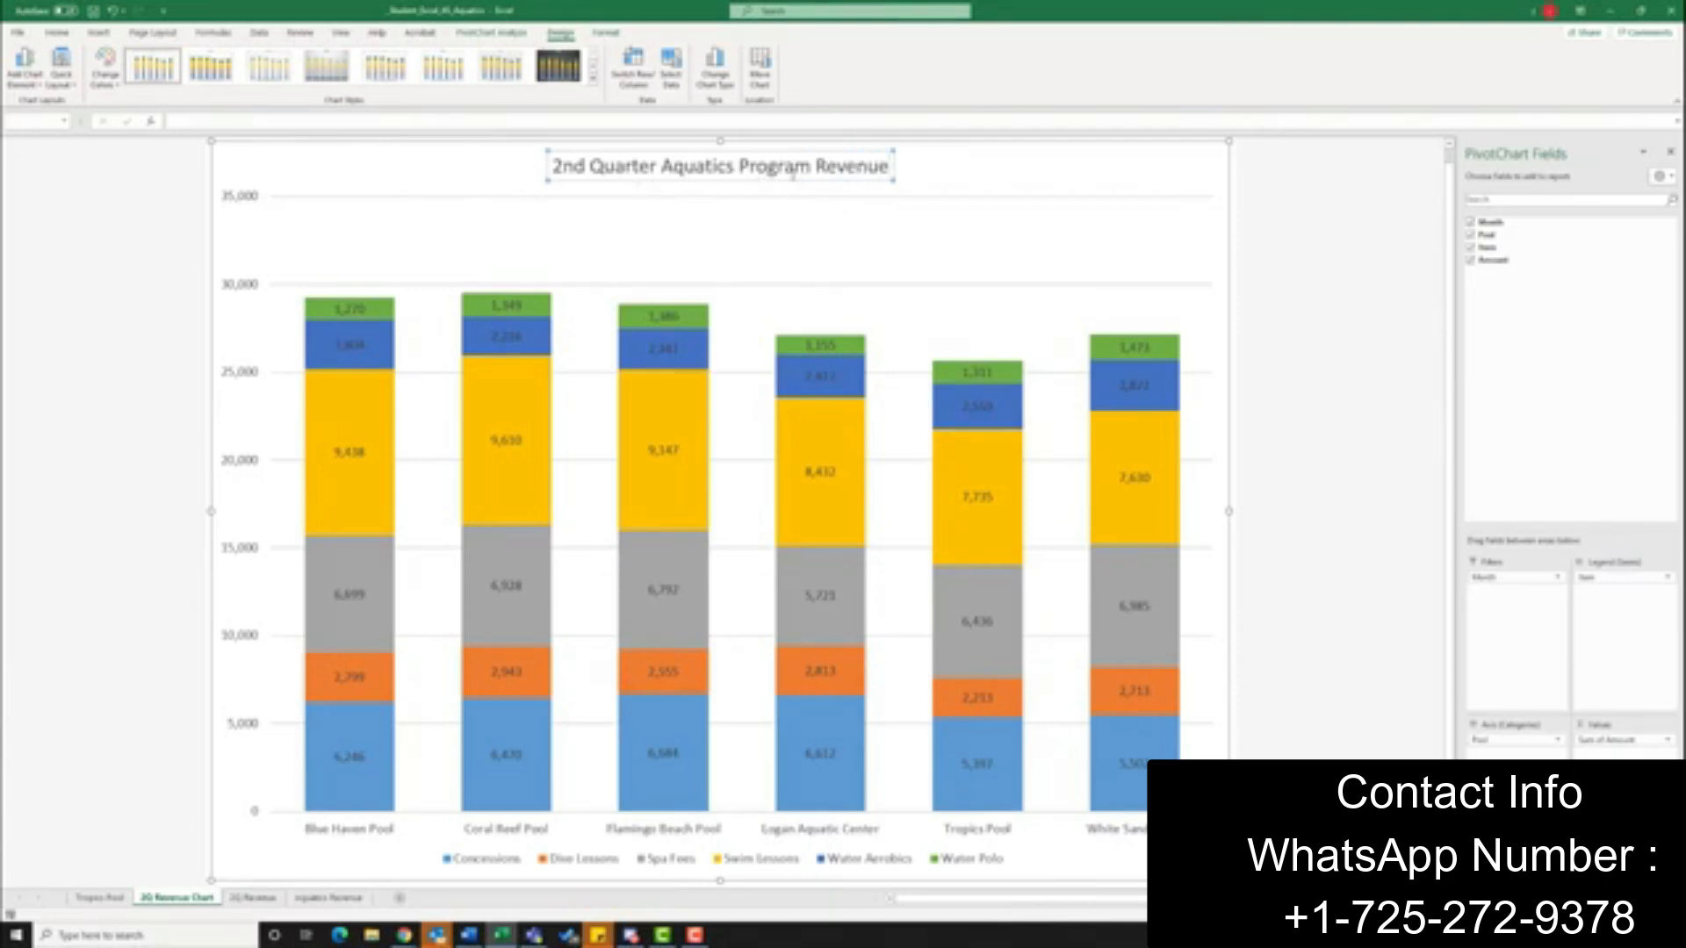
click(1140, 175)
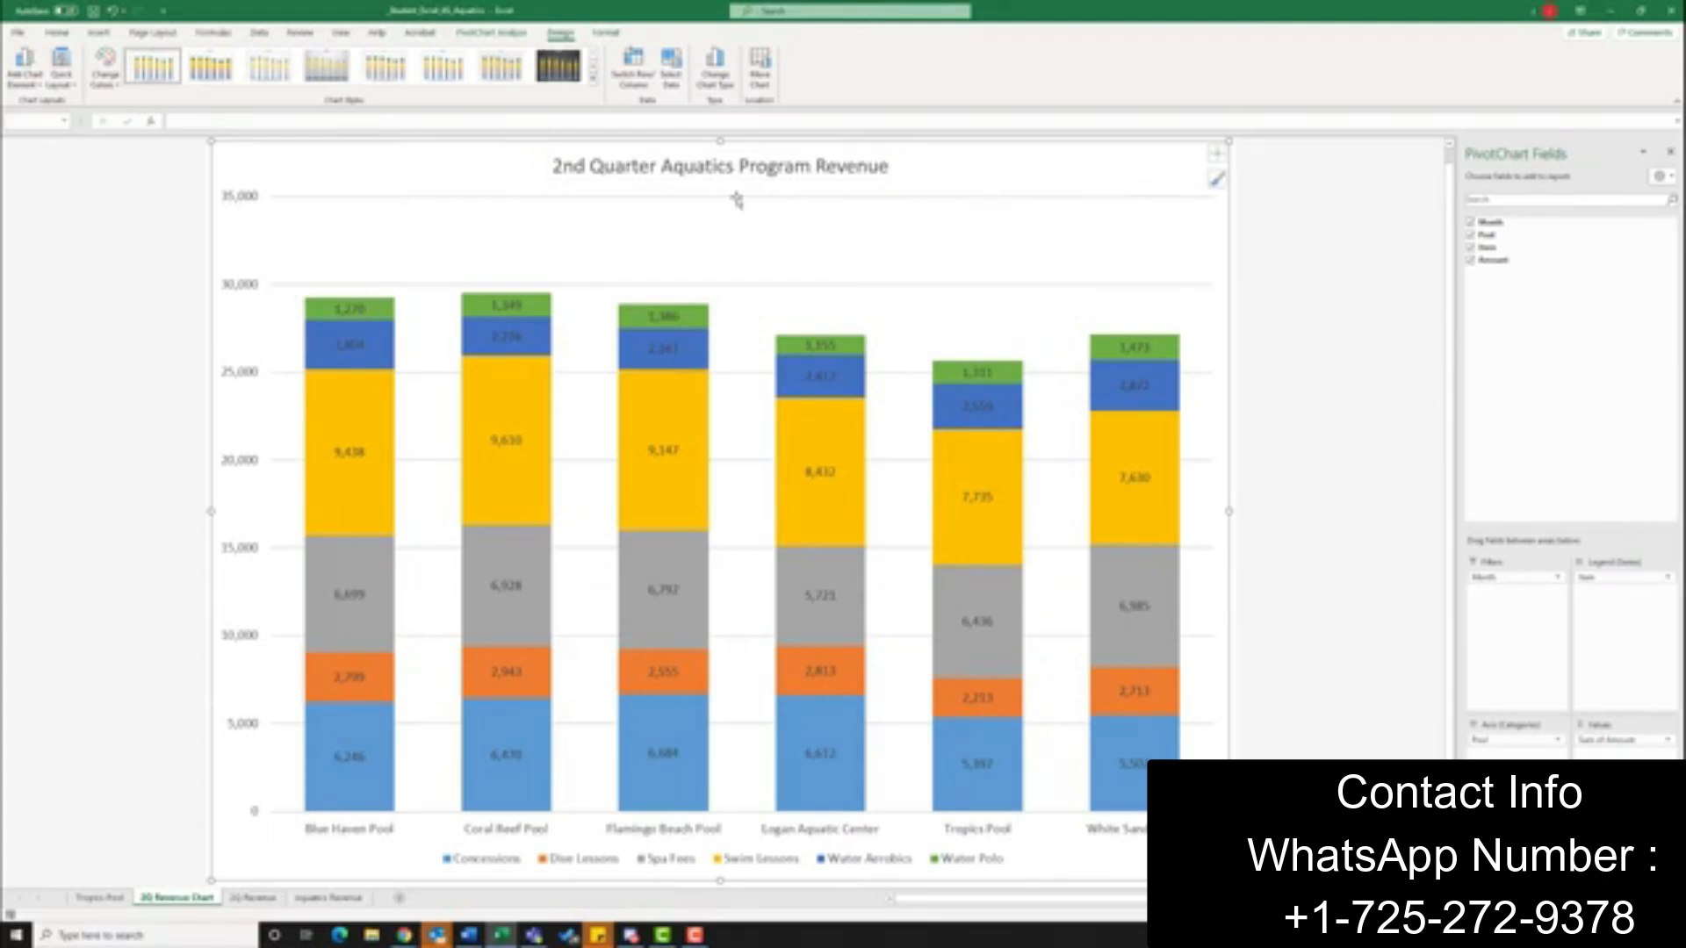
Add a custom footer to the 2Q Revenue Chart sheet with the file name in its left section
click(158, 35)
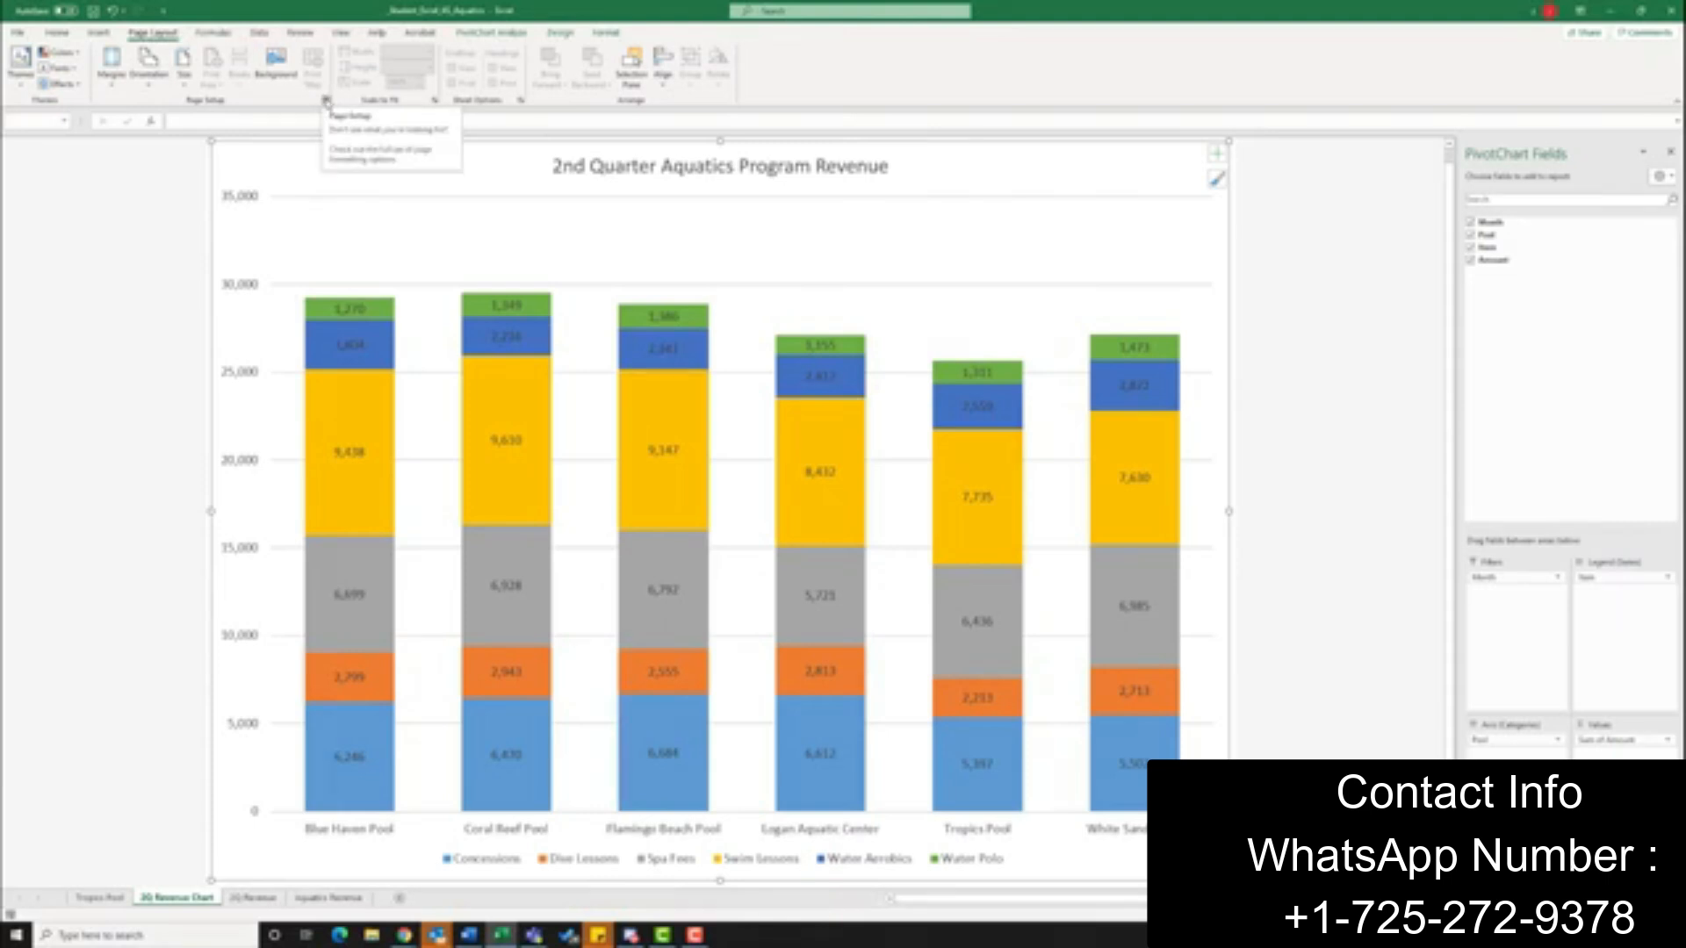
click(326, 102)
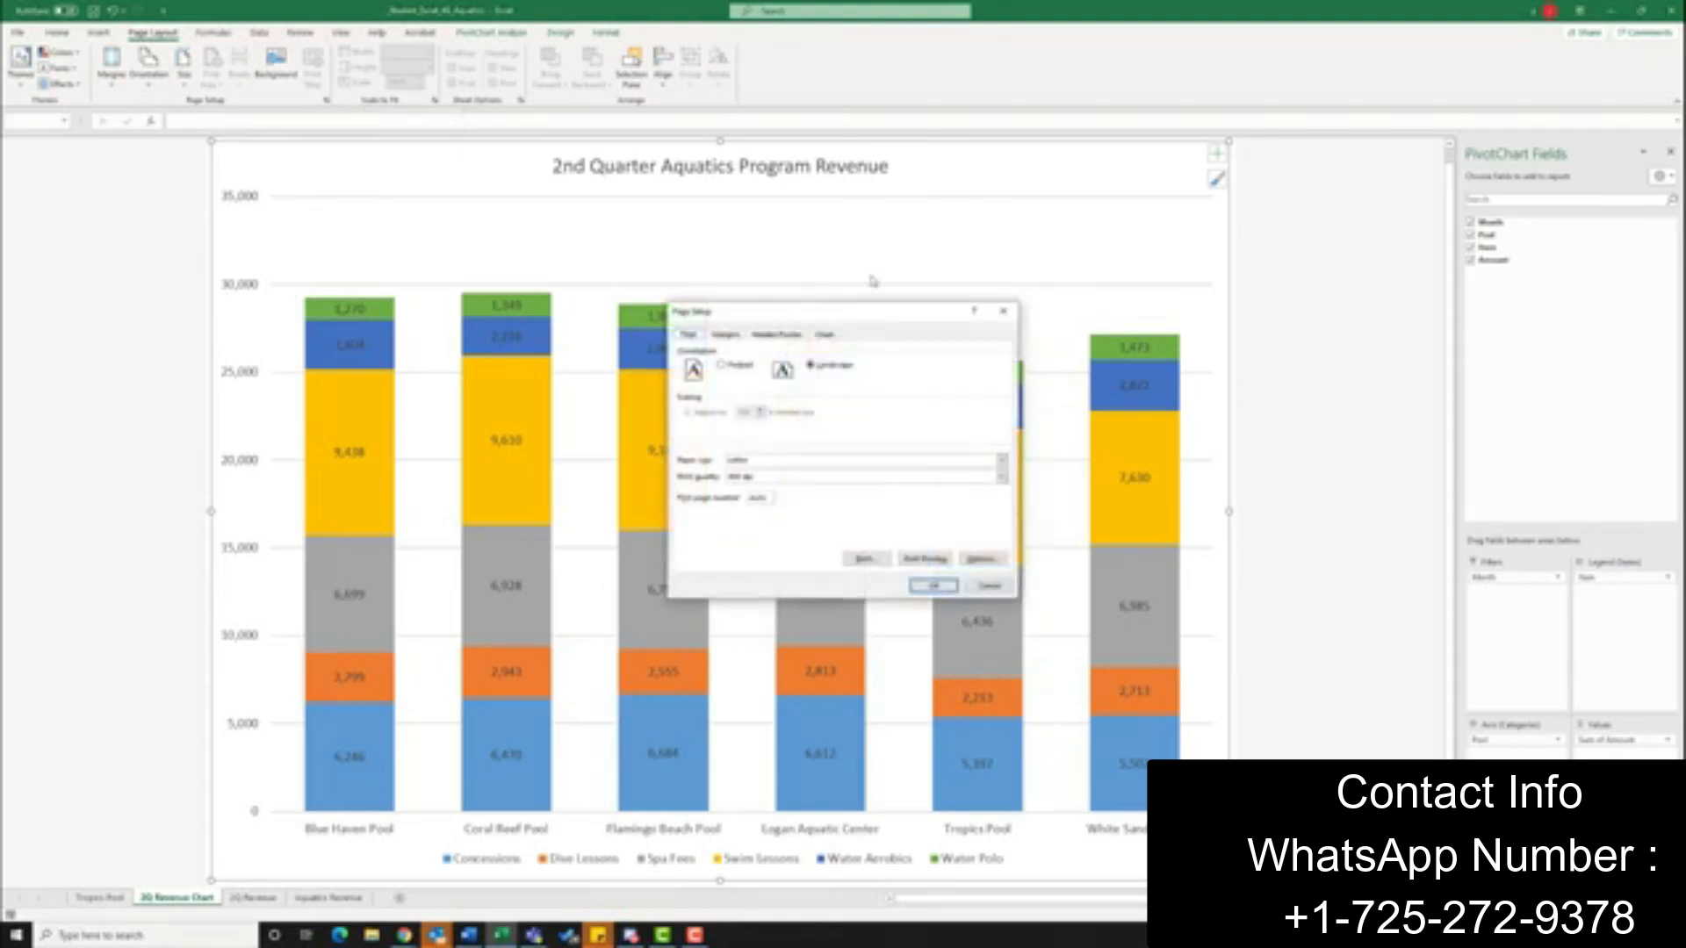
click(778, 336)
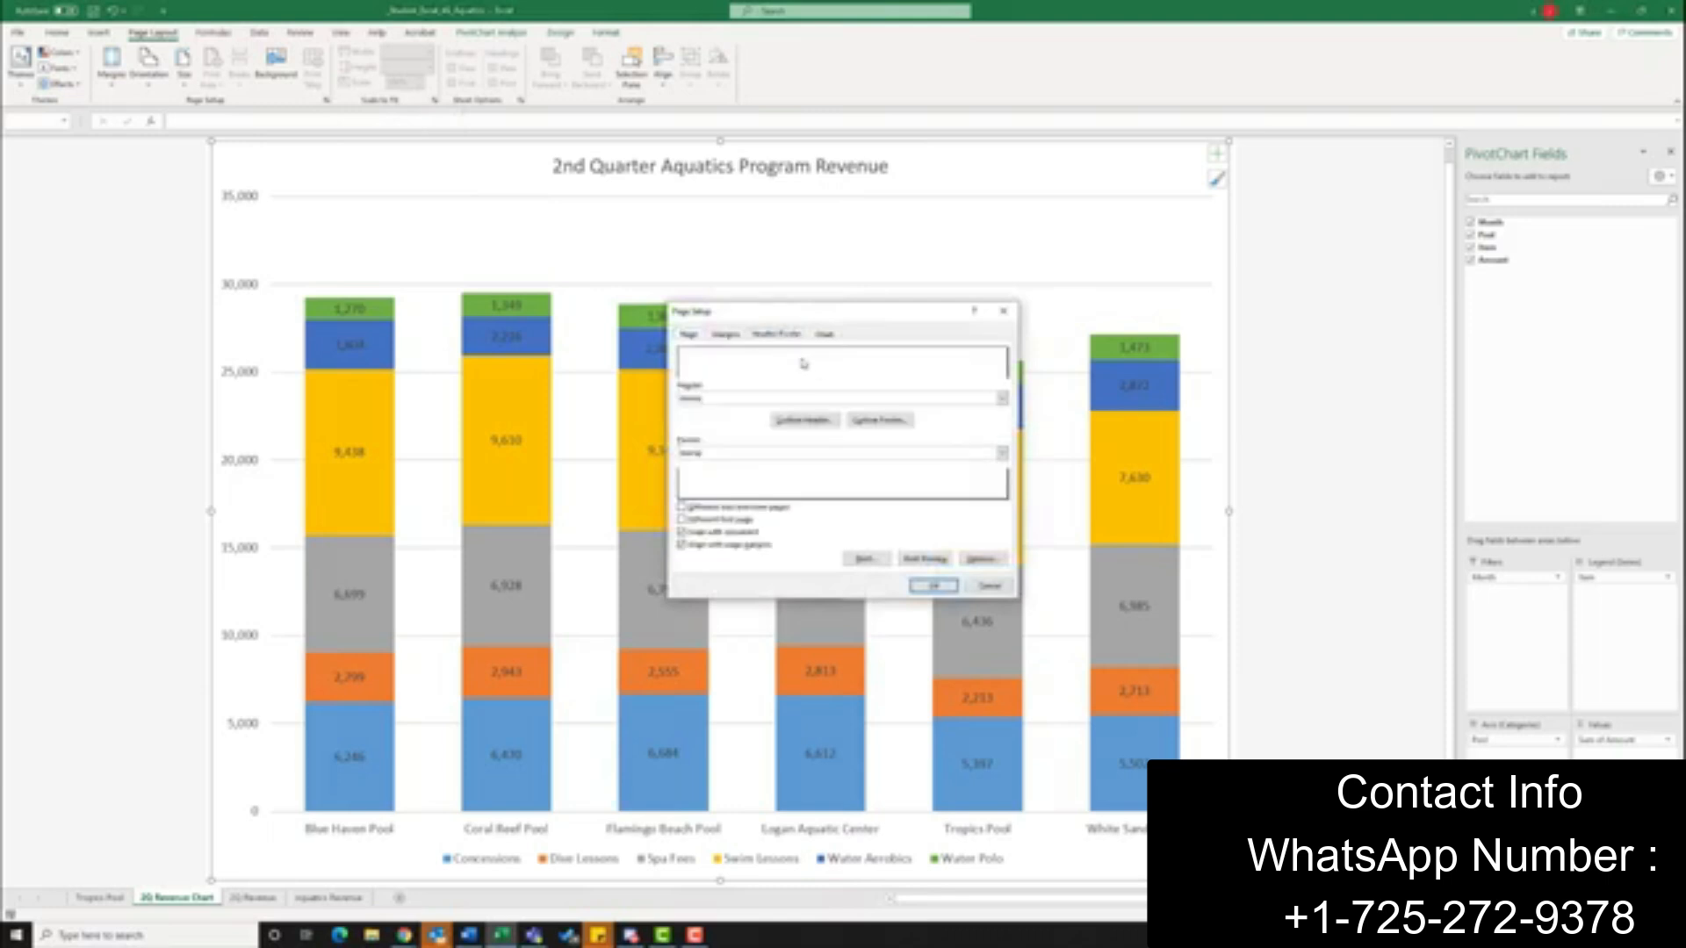
click(879, 420)
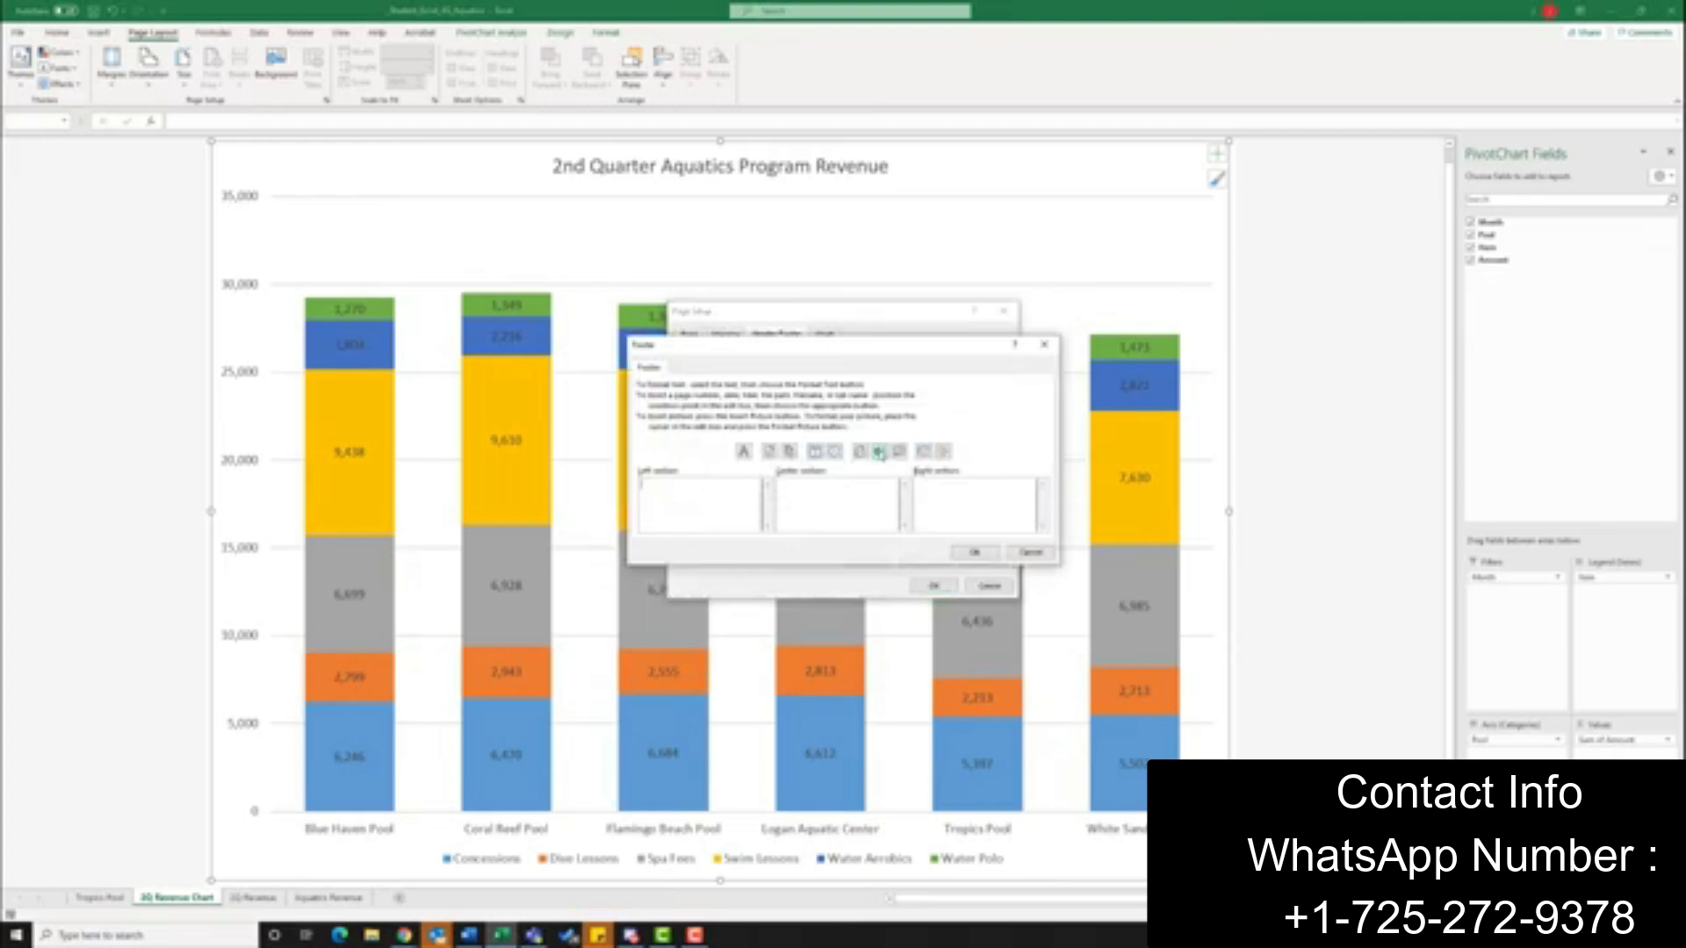
click(879, 453)
click(990, 554)
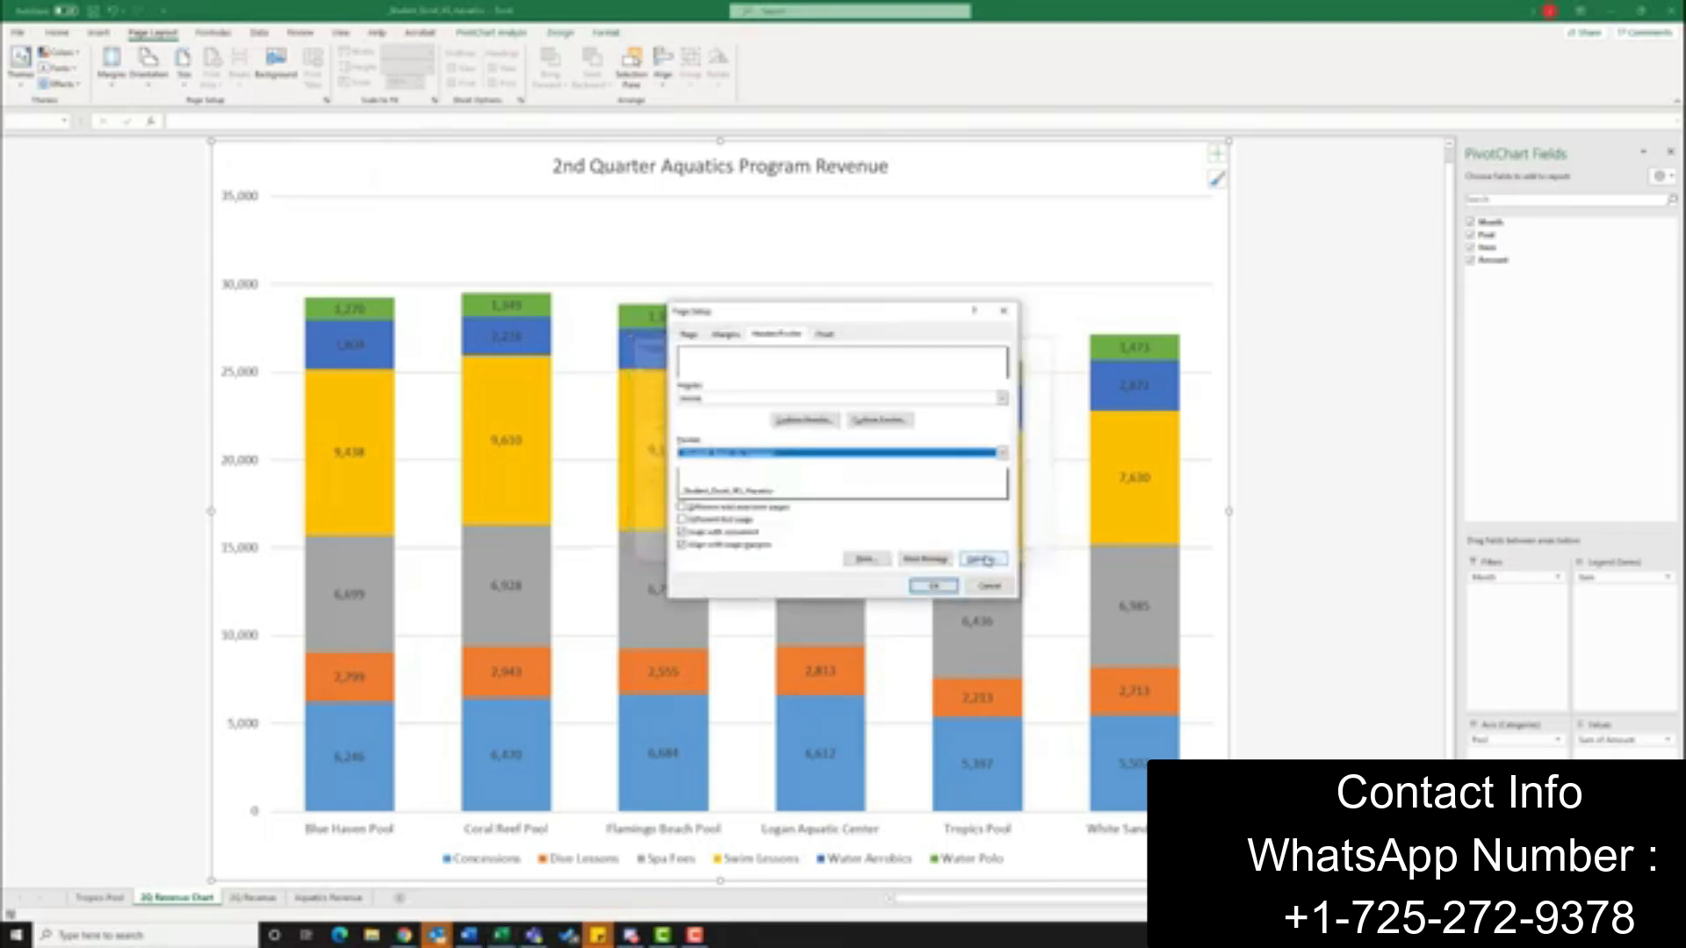
click(929, 587)
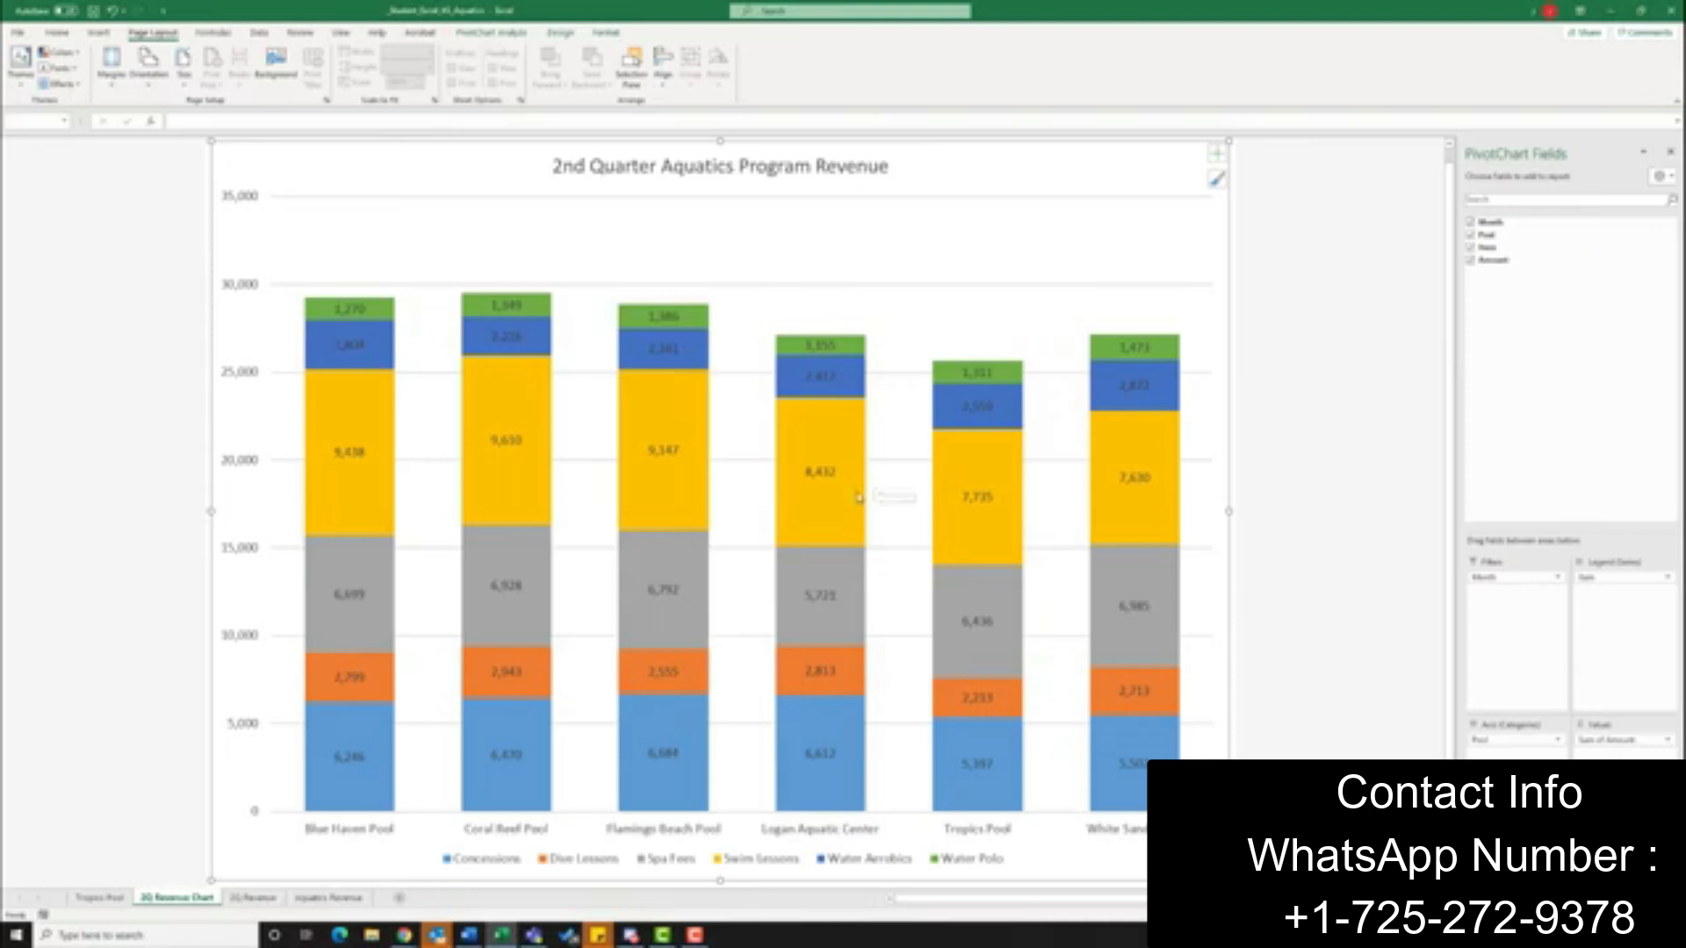
Insert a new worksheet and start importing the Access database Excel_4G_Pool_Supplies from the Downloads folder
click(400, 899)
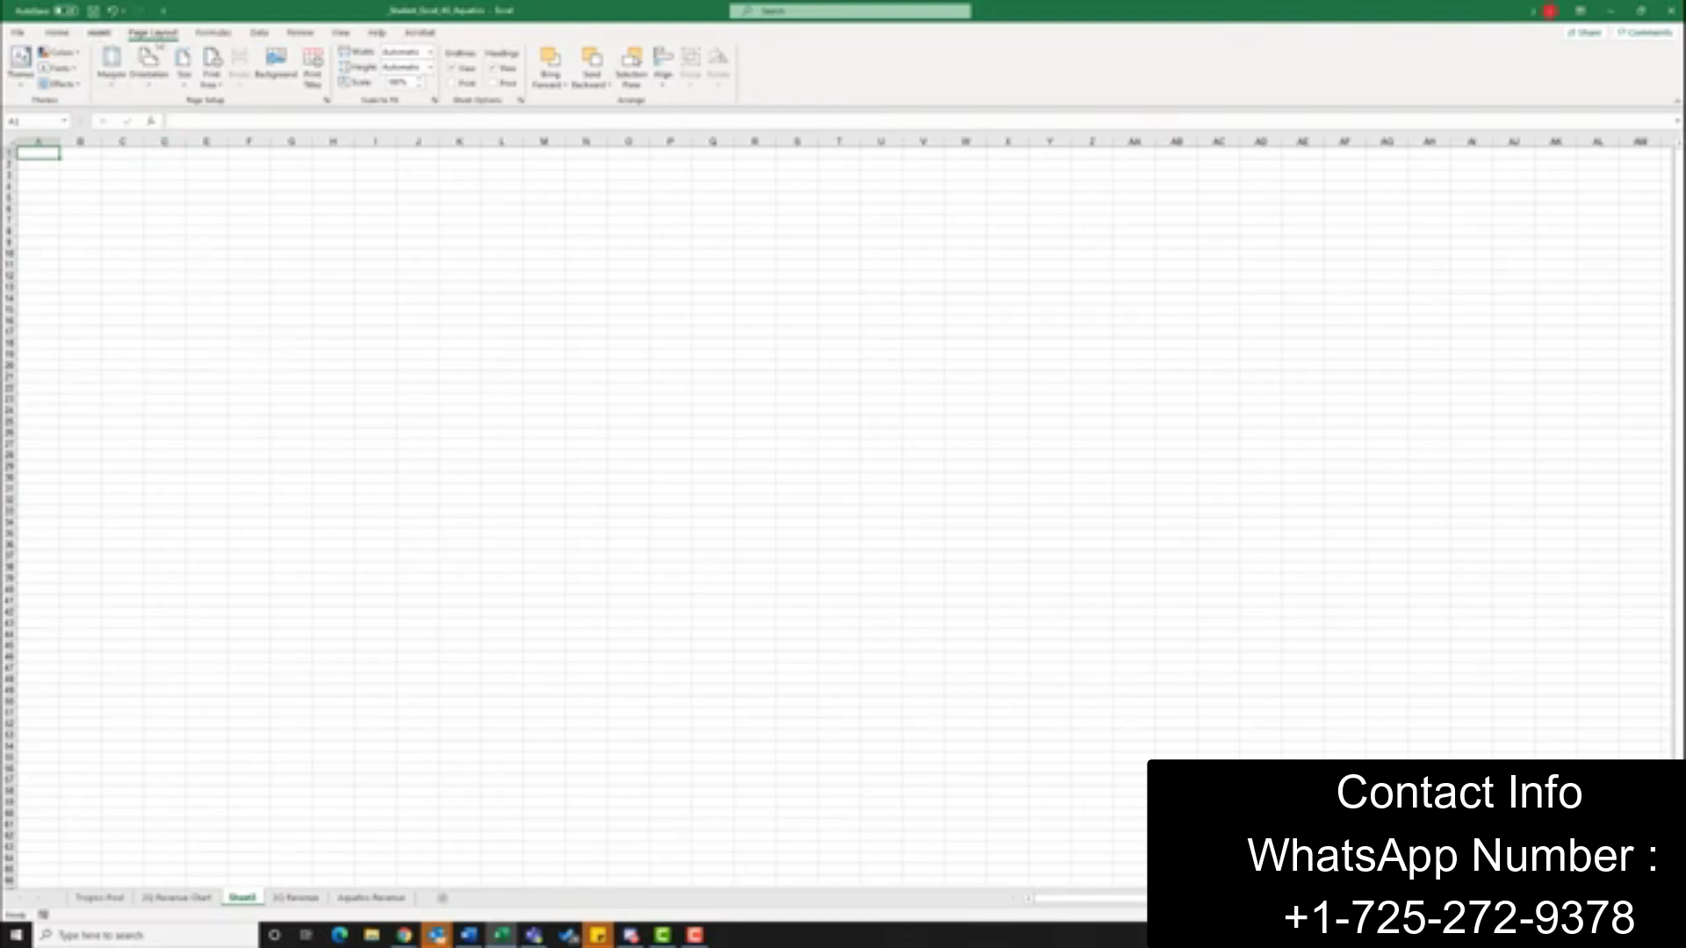
click(259, 33)
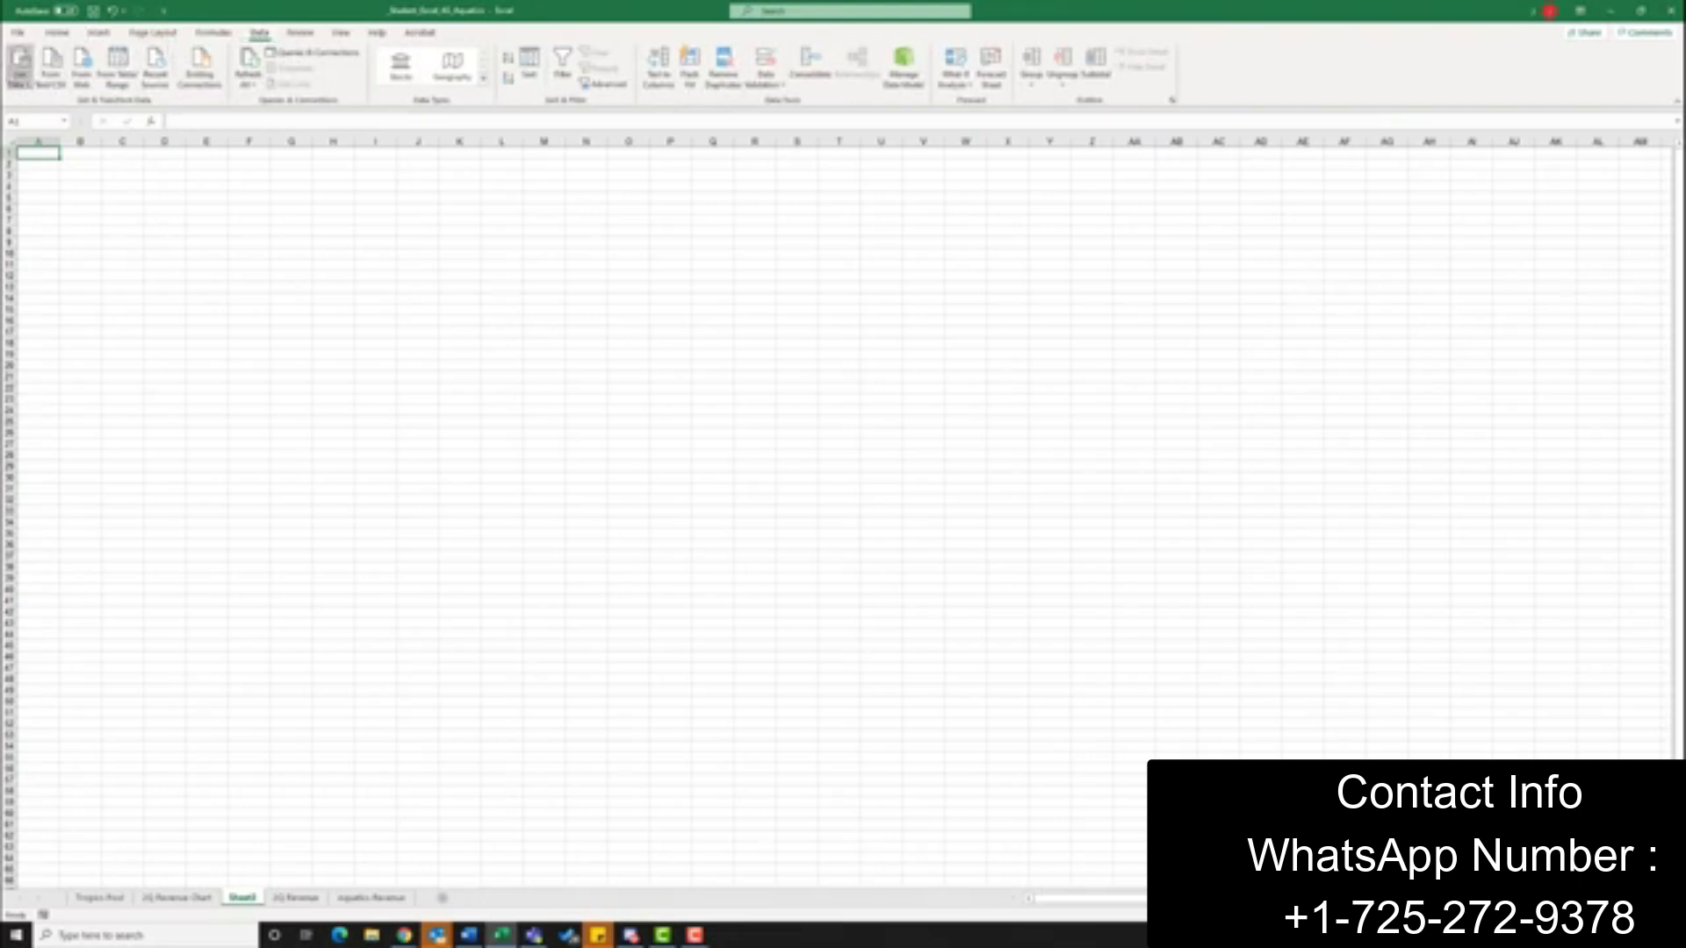
click(20, 76)
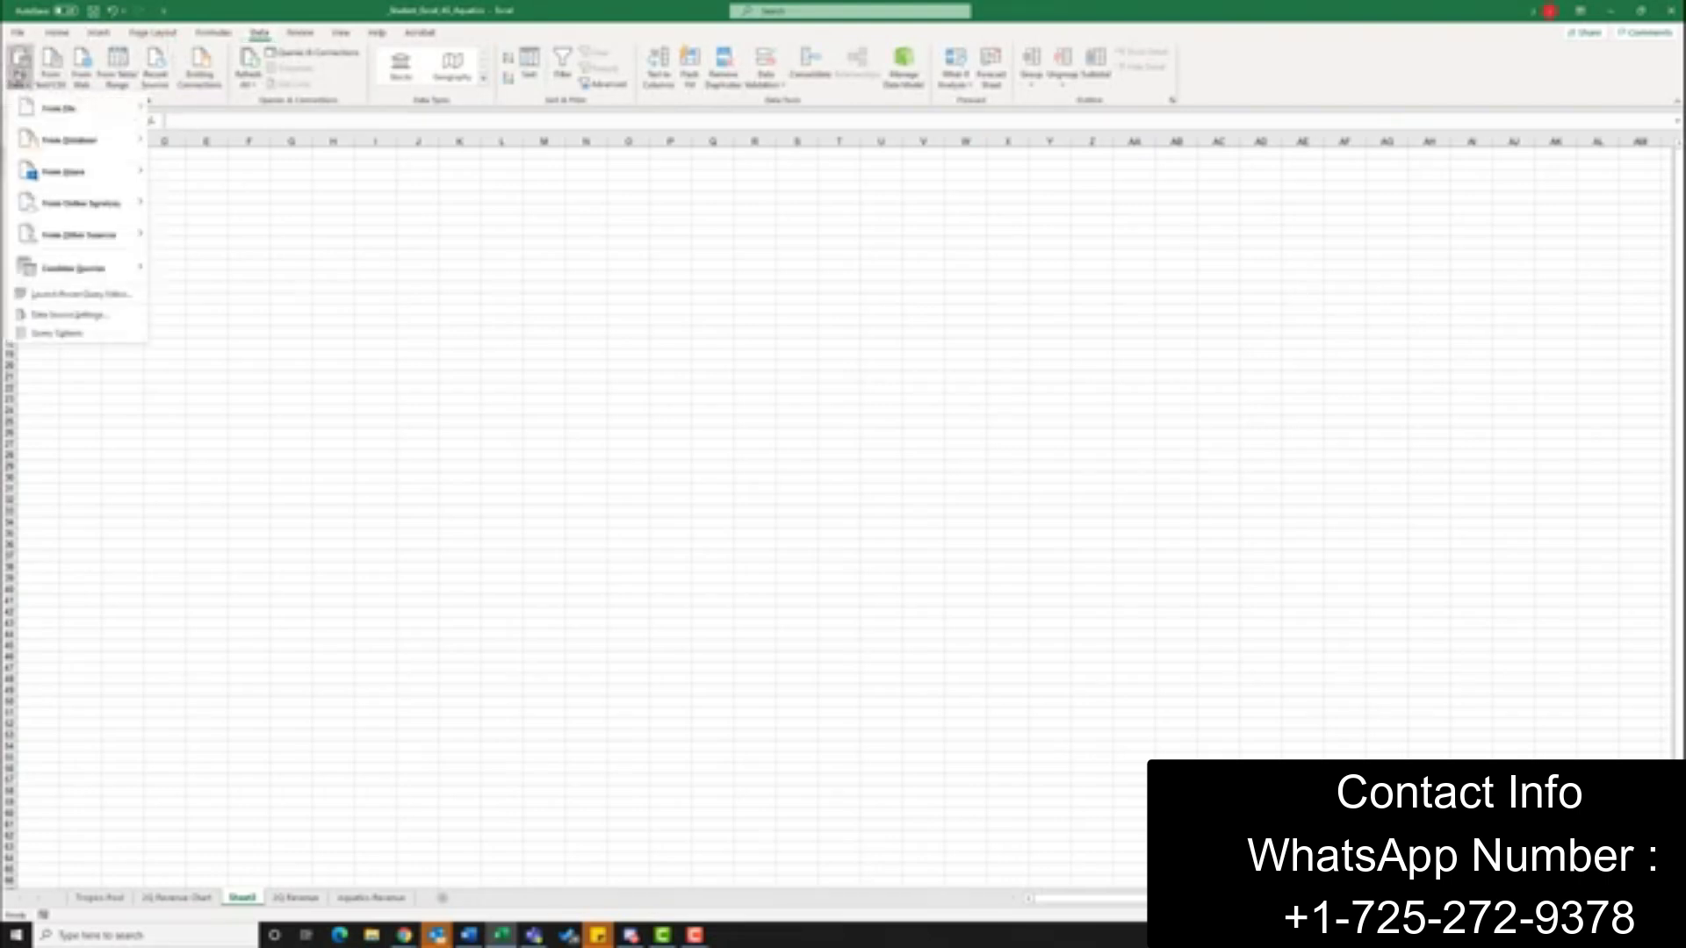
mouse_move(101, 142)
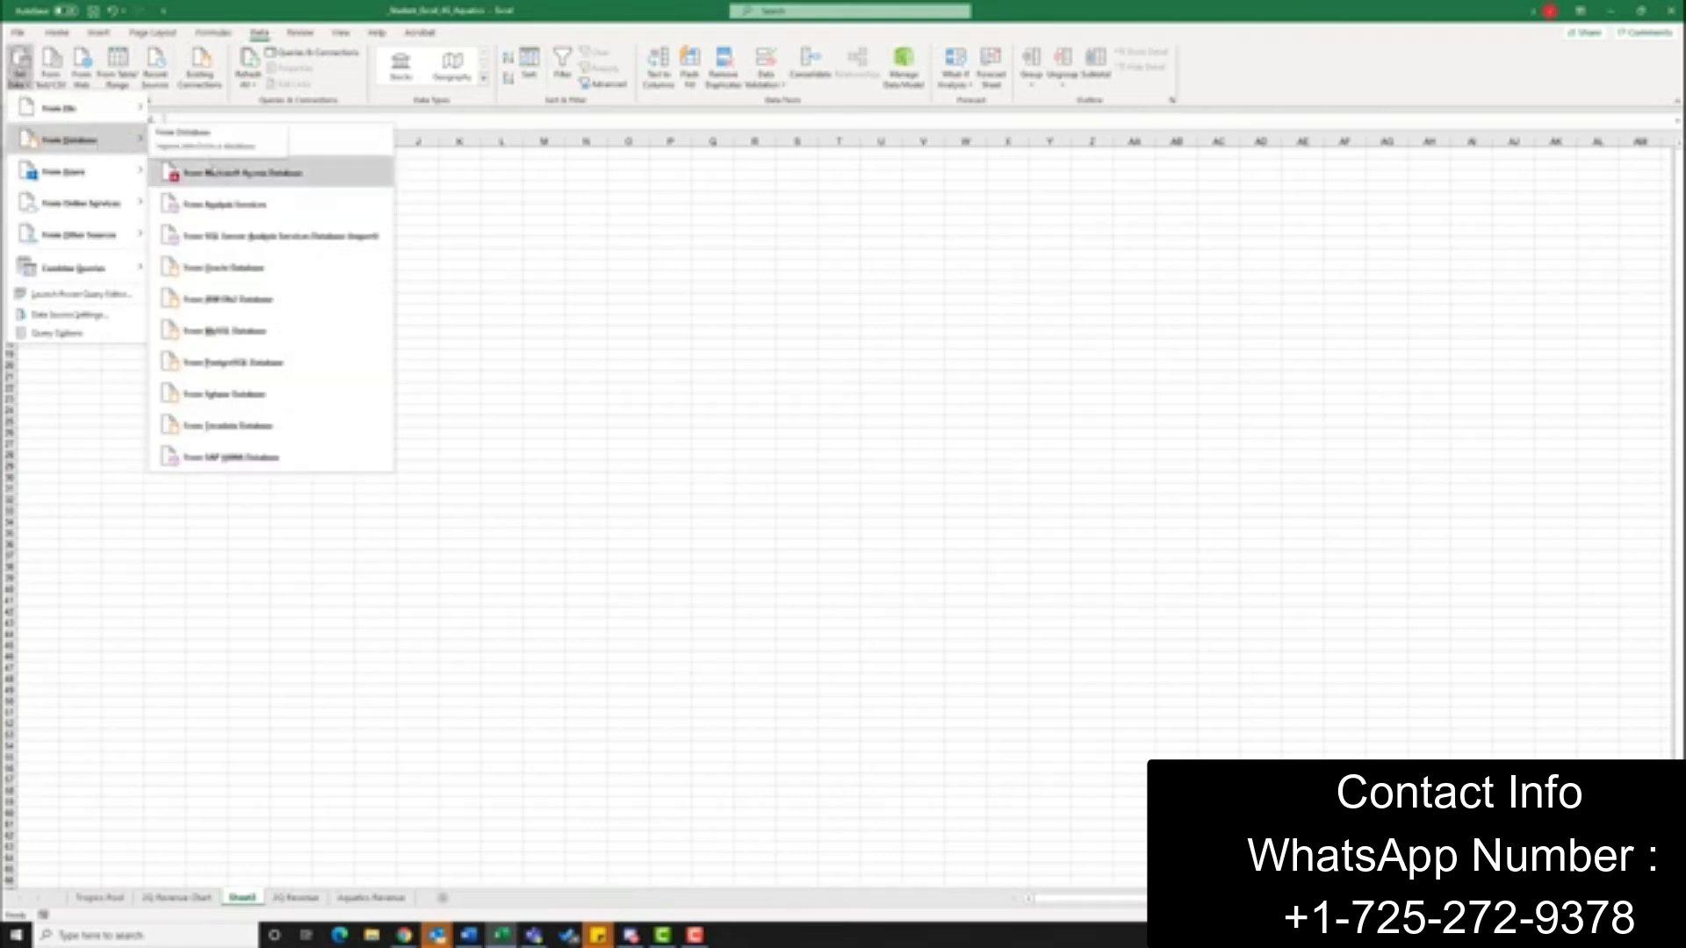
click(277, 176)
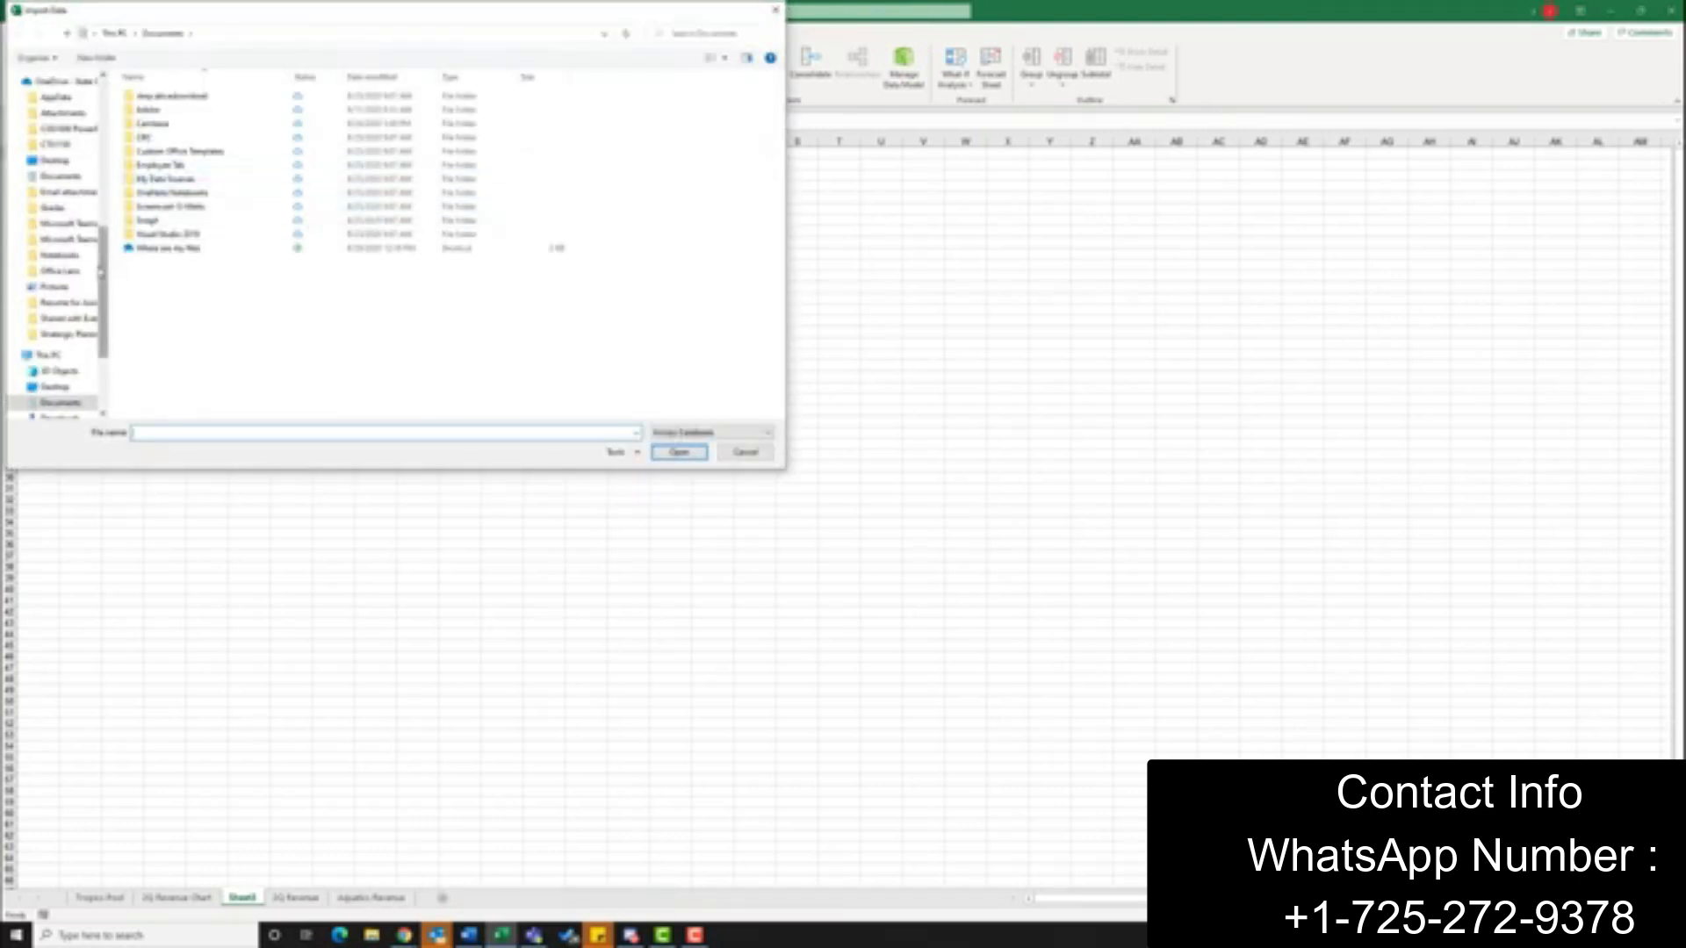
drag(104, 271, 105, 123)
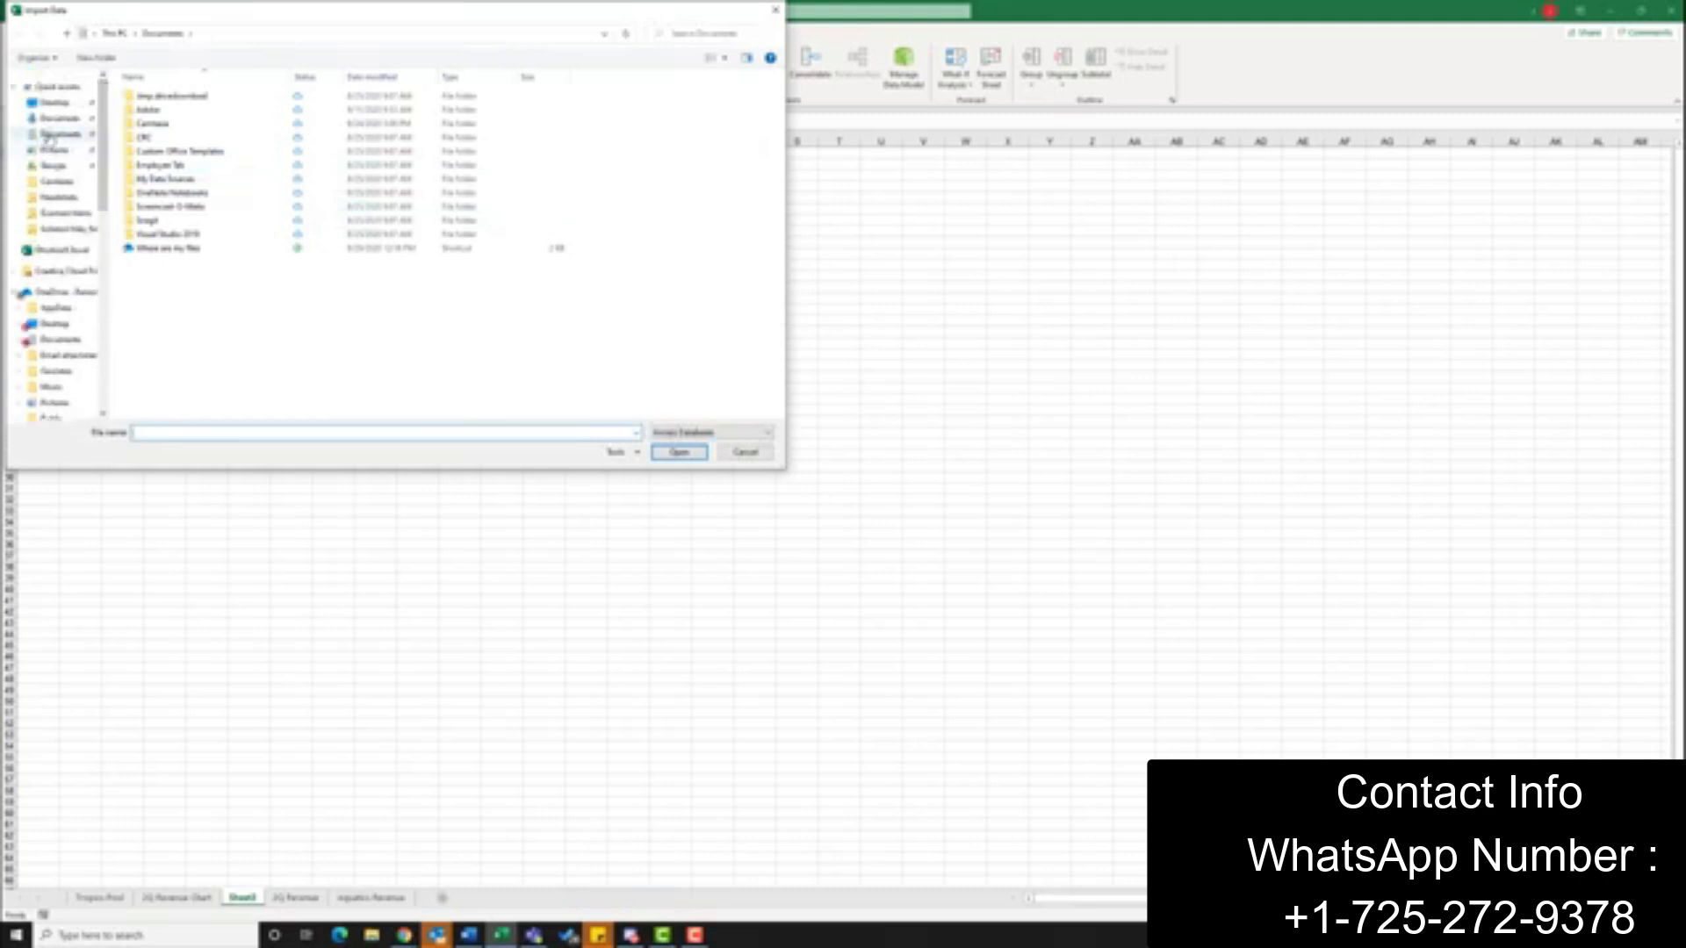
click(54, 122)
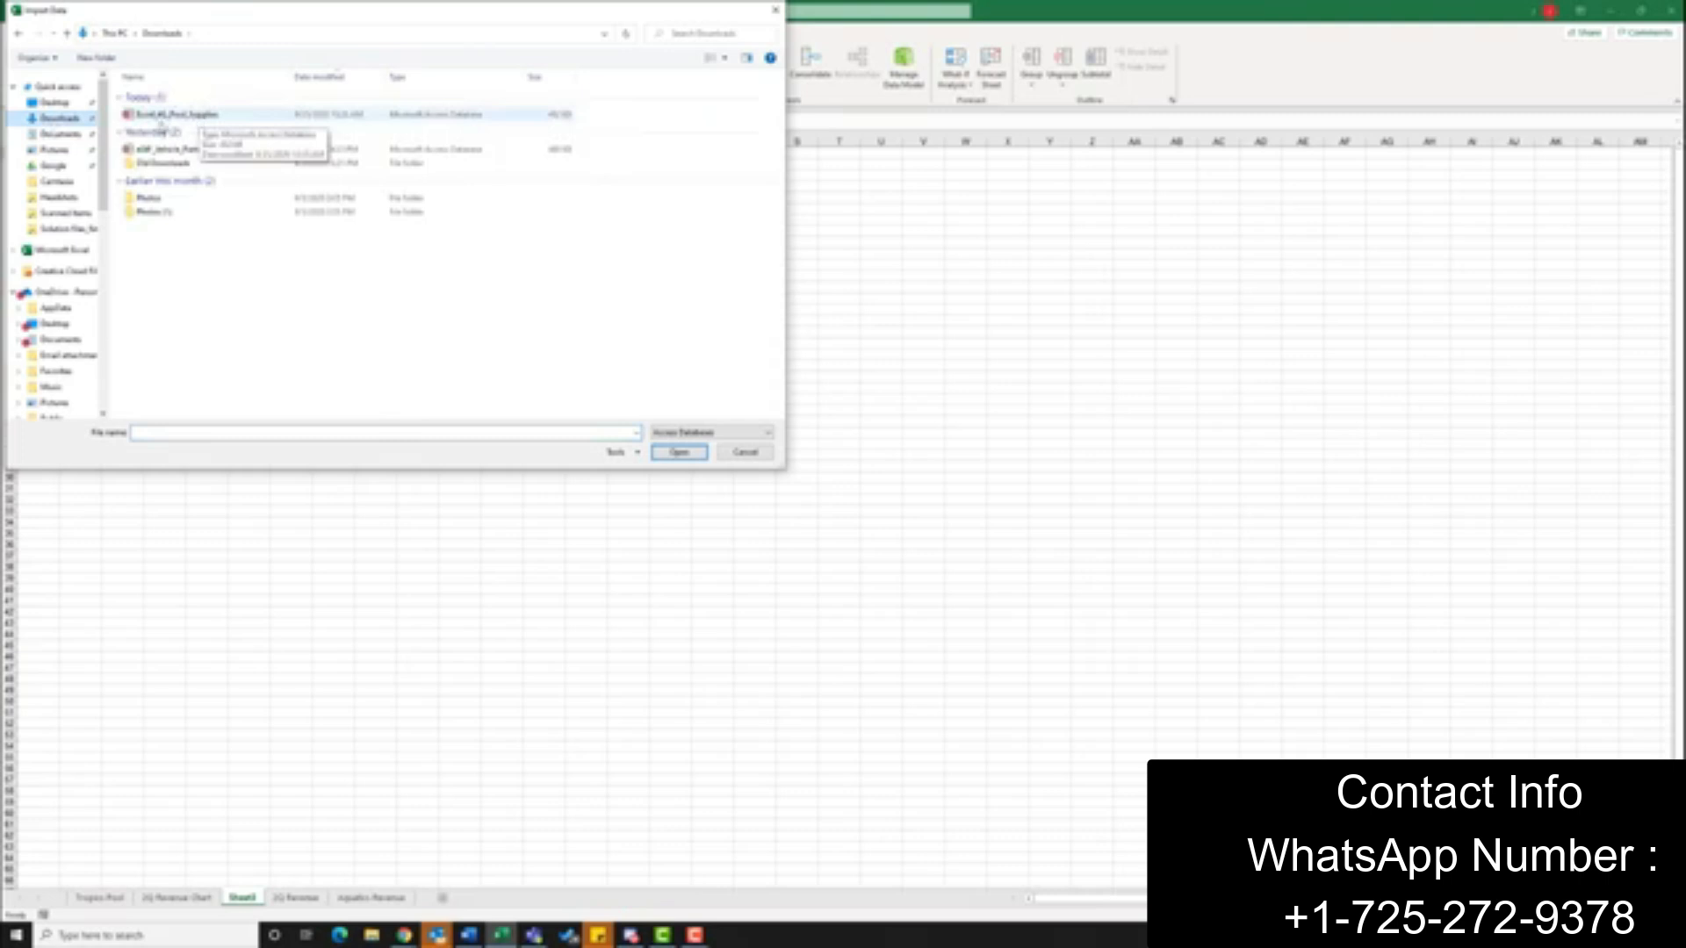
click(181, 118)
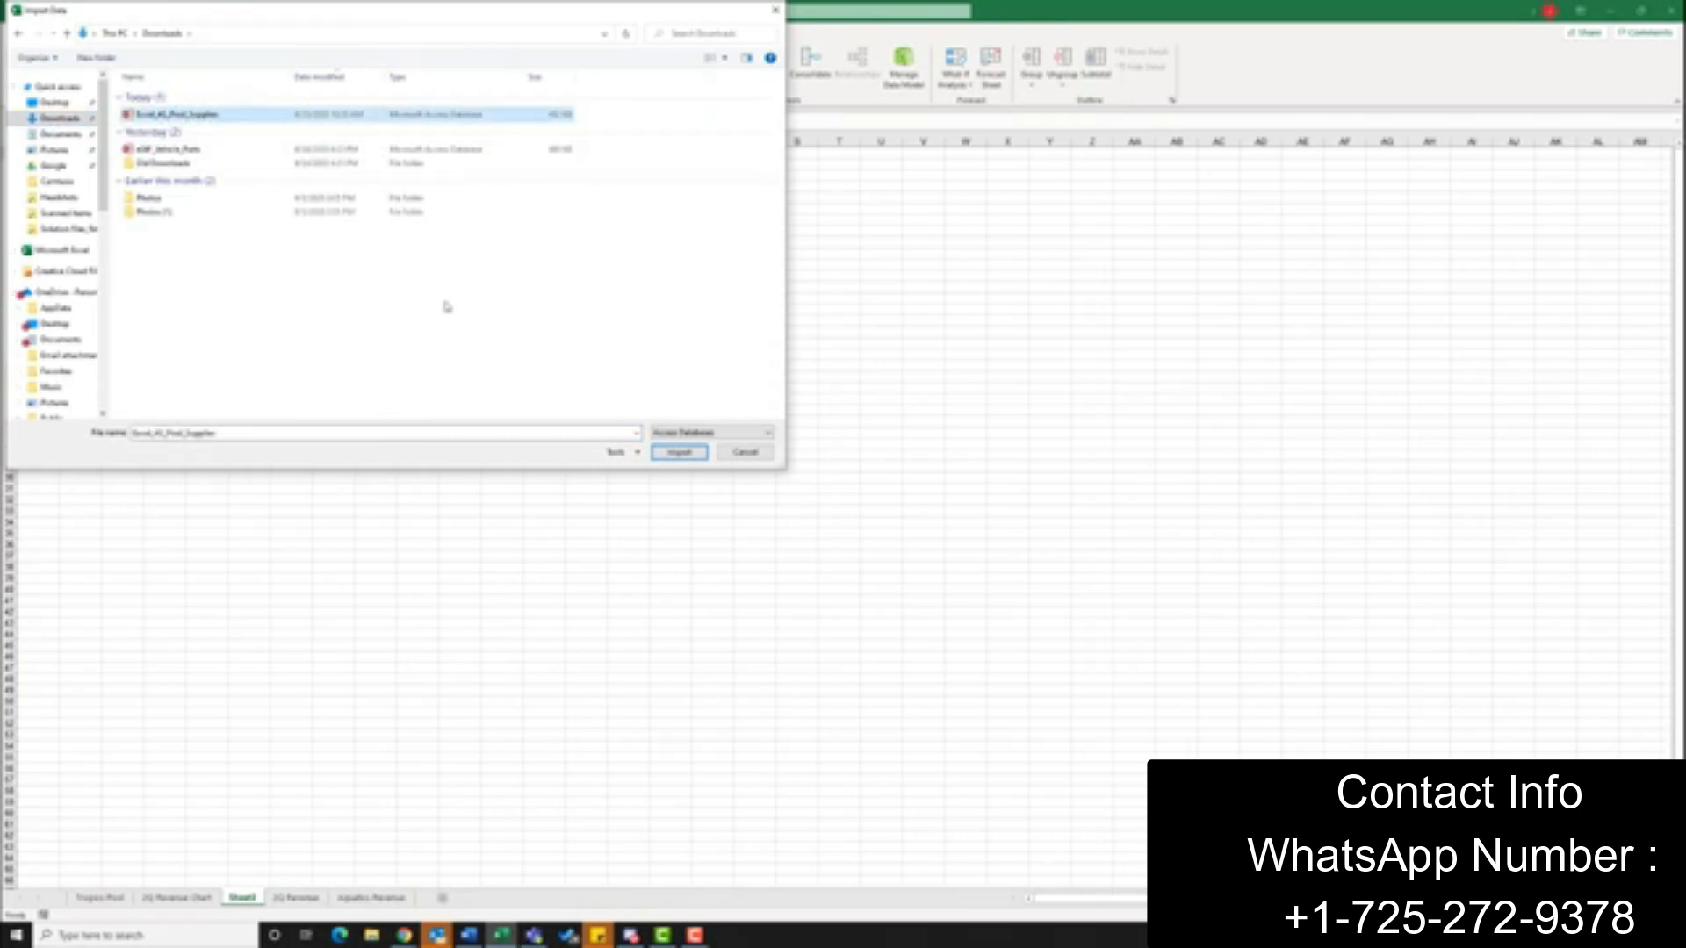
click(686, 453)
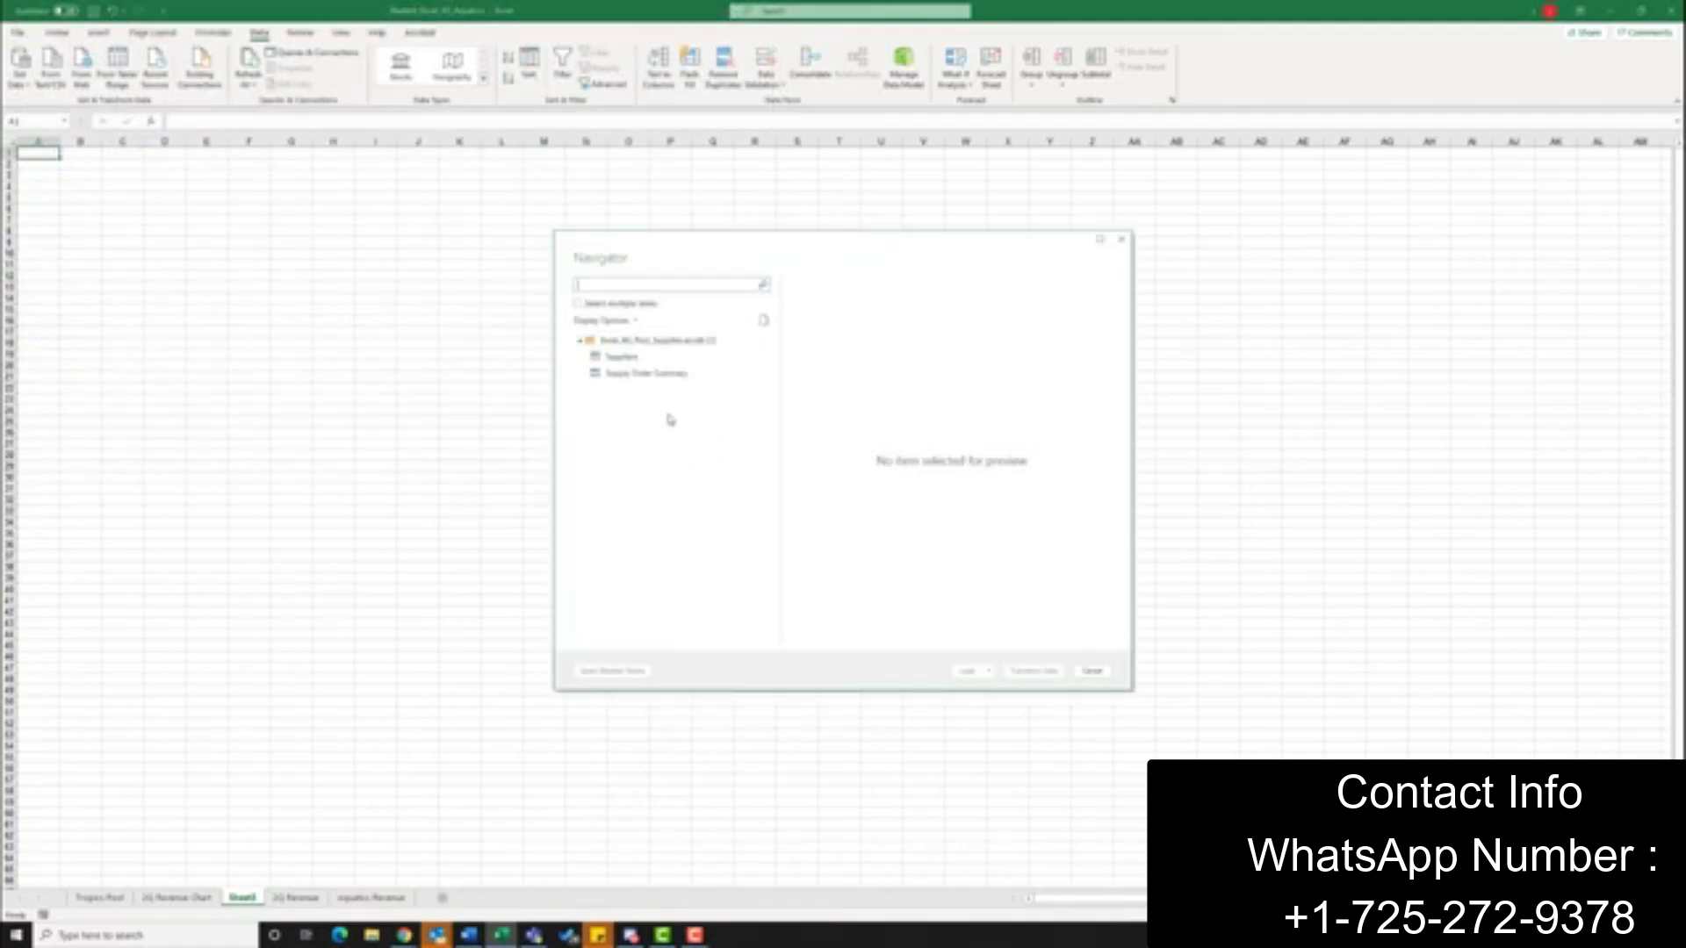
Allow multiple items, select the Suppliers and Supply Order Summary tables, and load them into the workbook
click(579, 304)
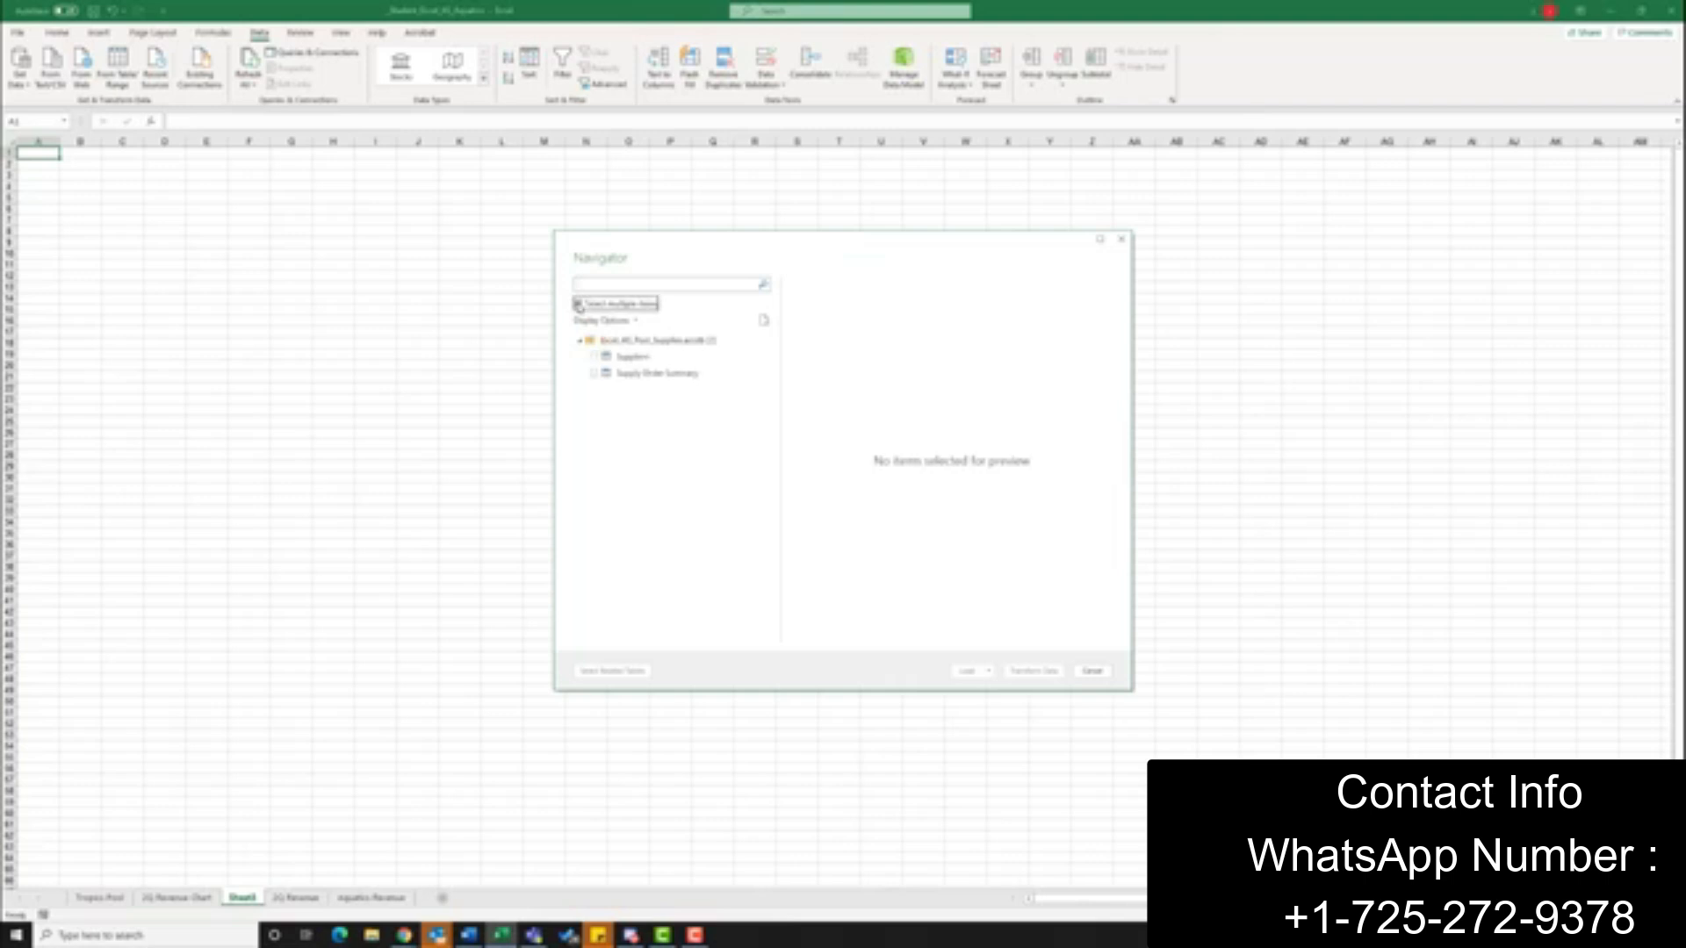
click(594, 374)
click(592, 357)
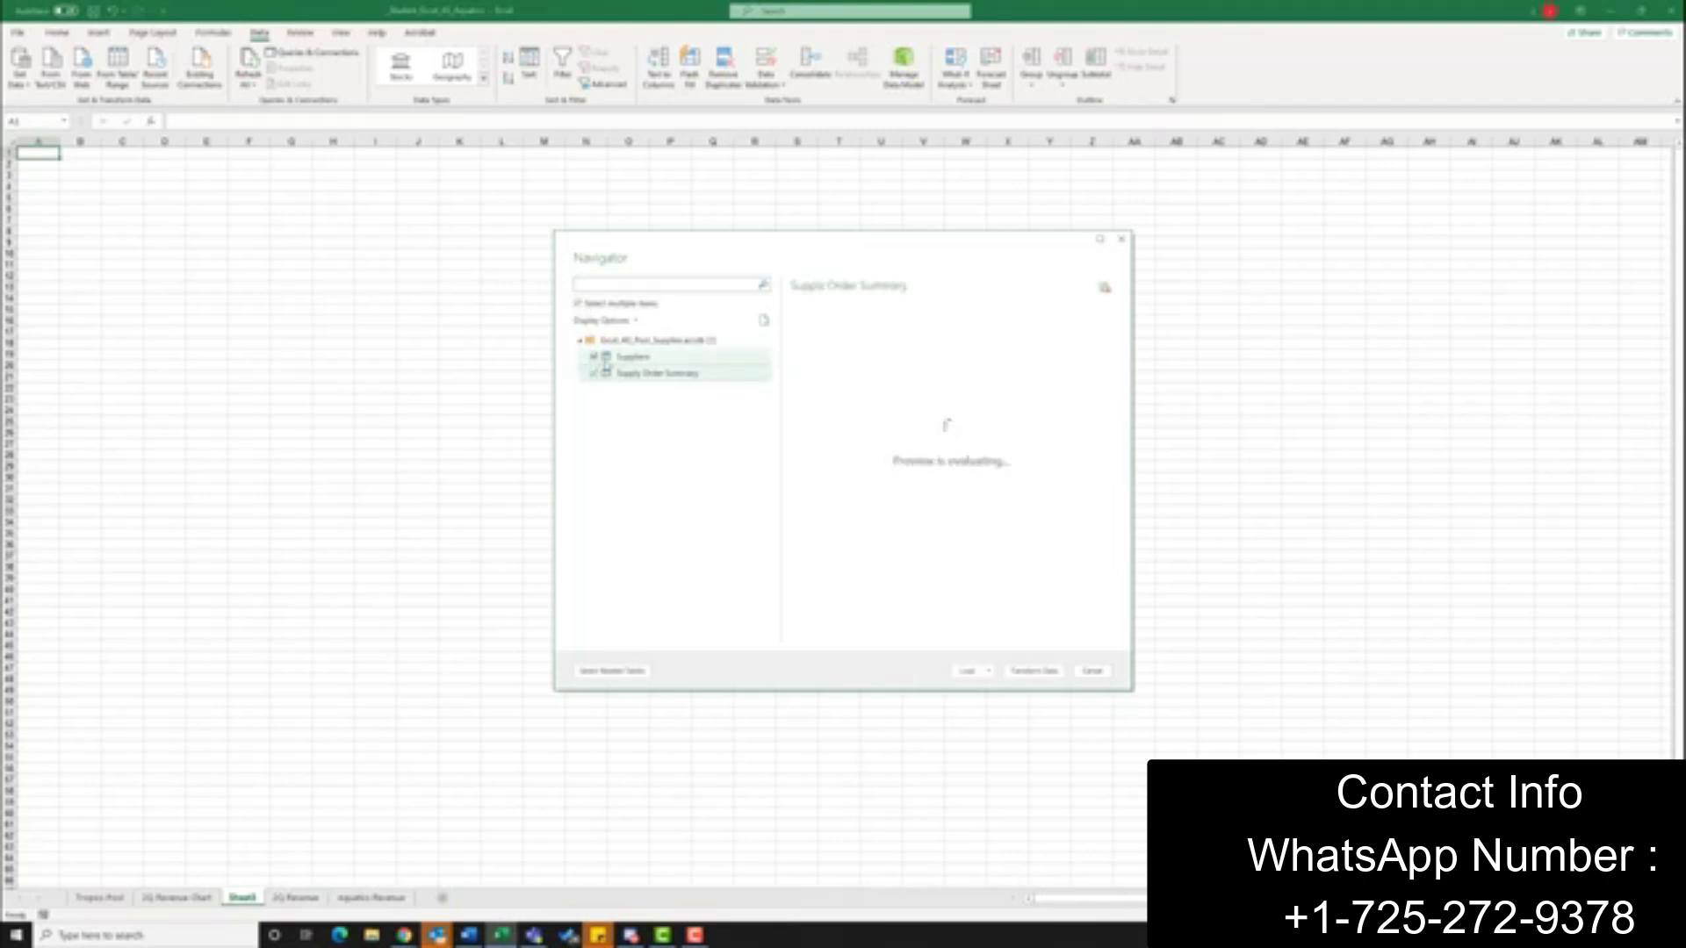
click(988, 671)
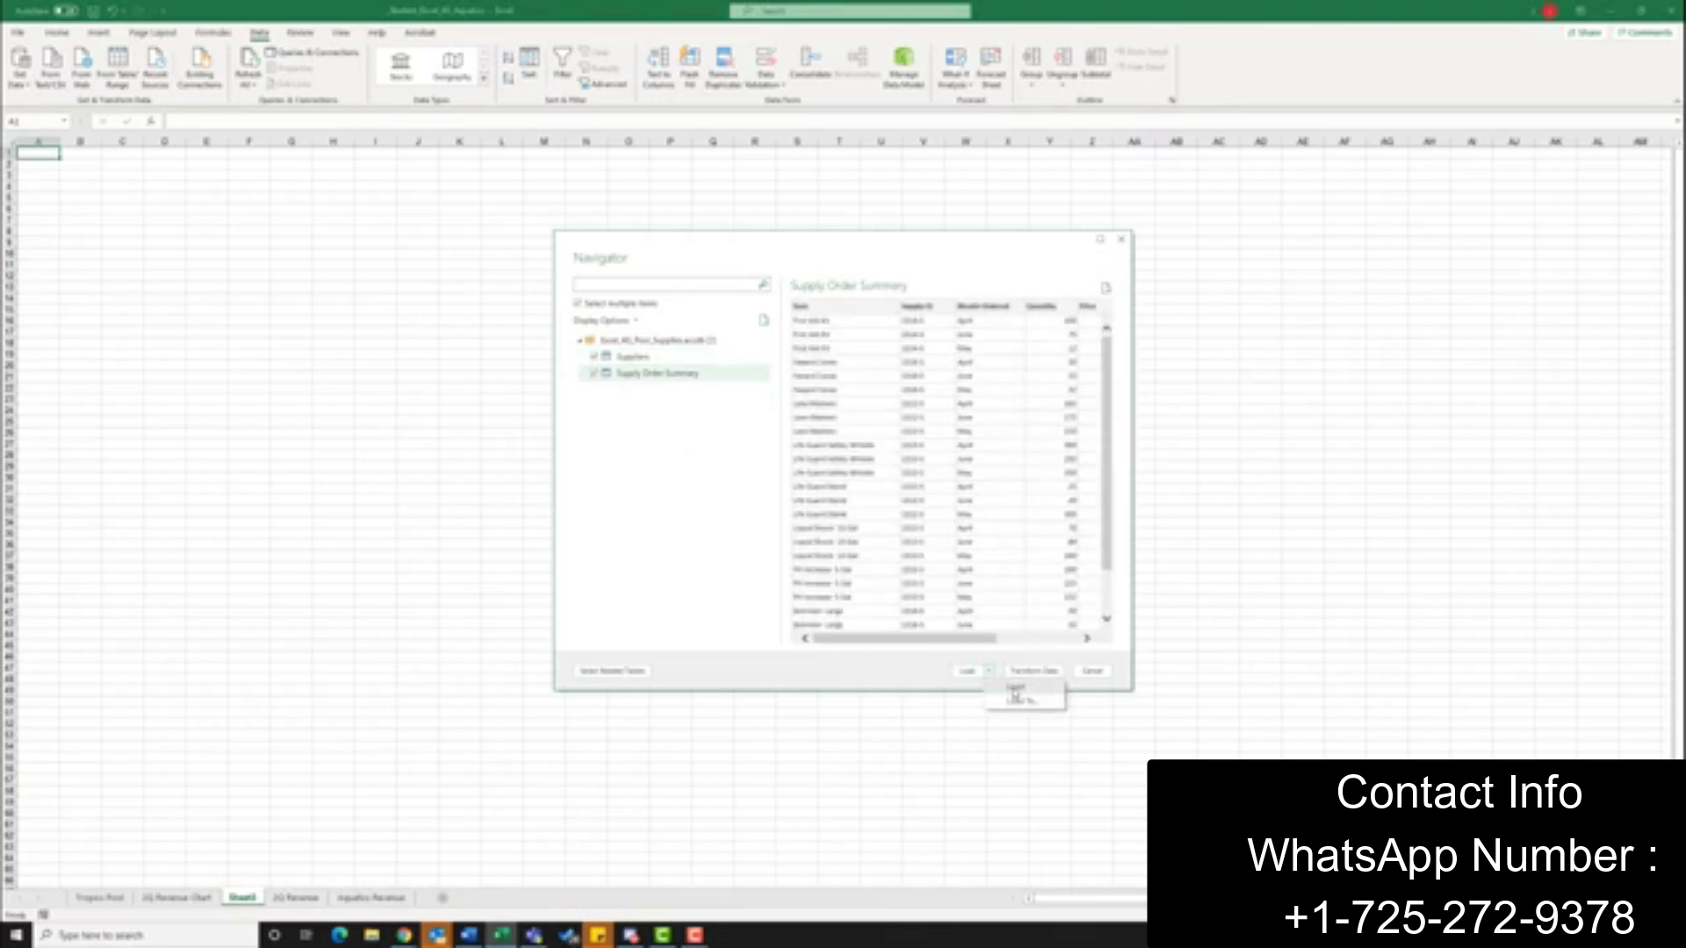
click(1016, 690)
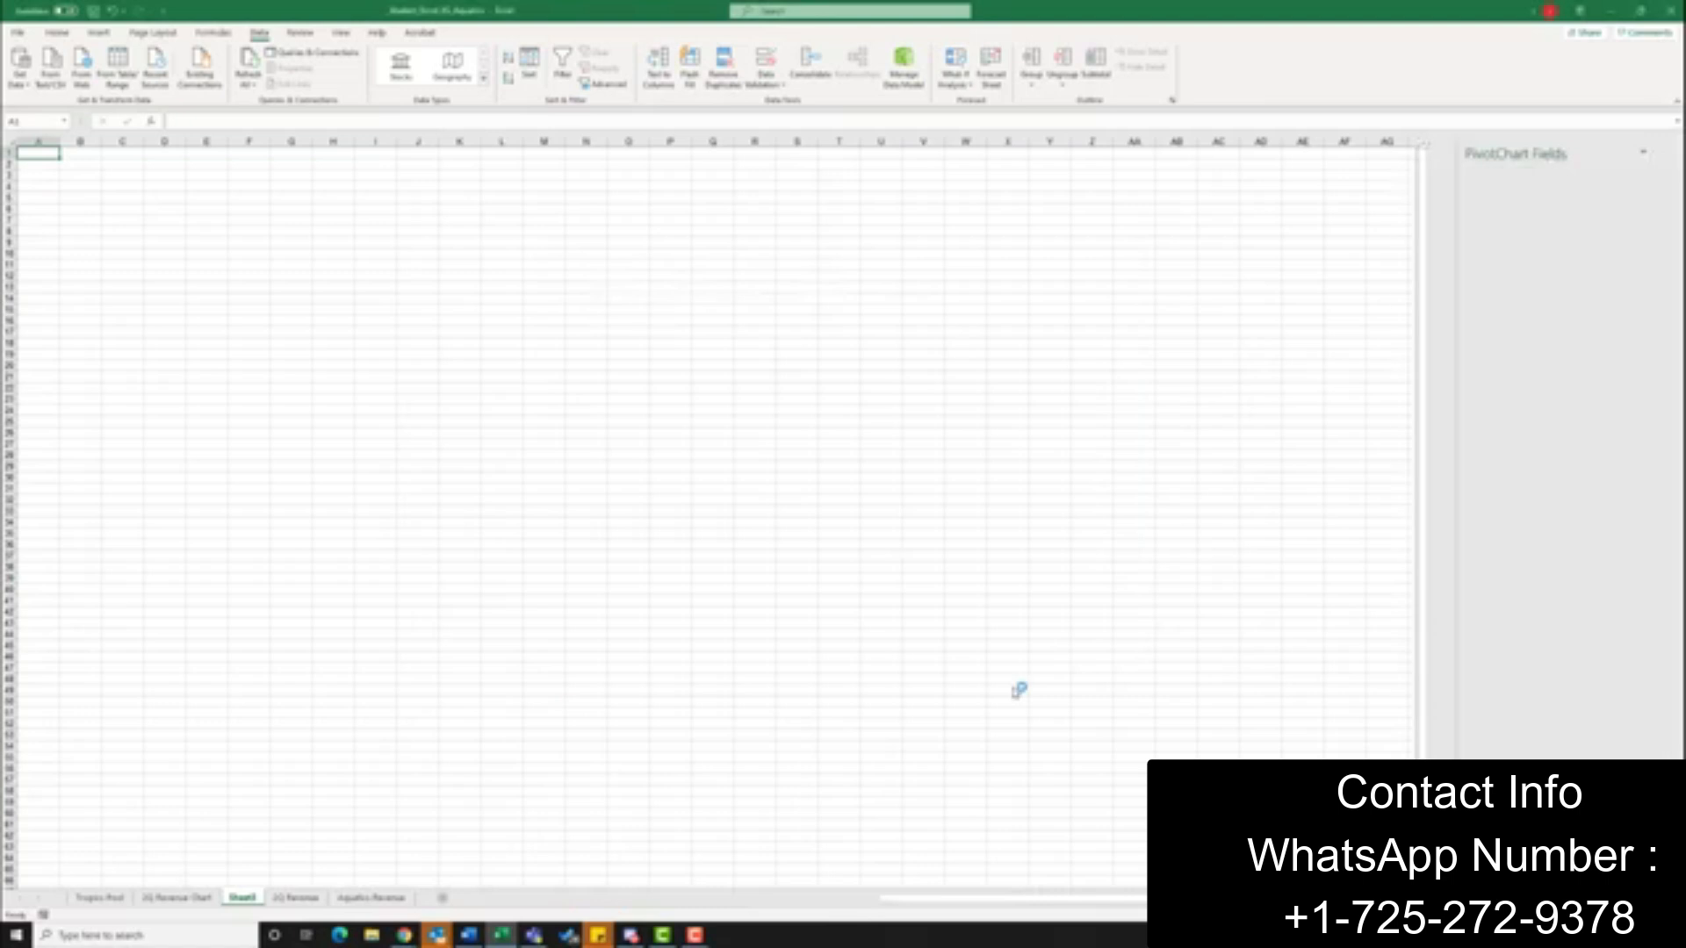